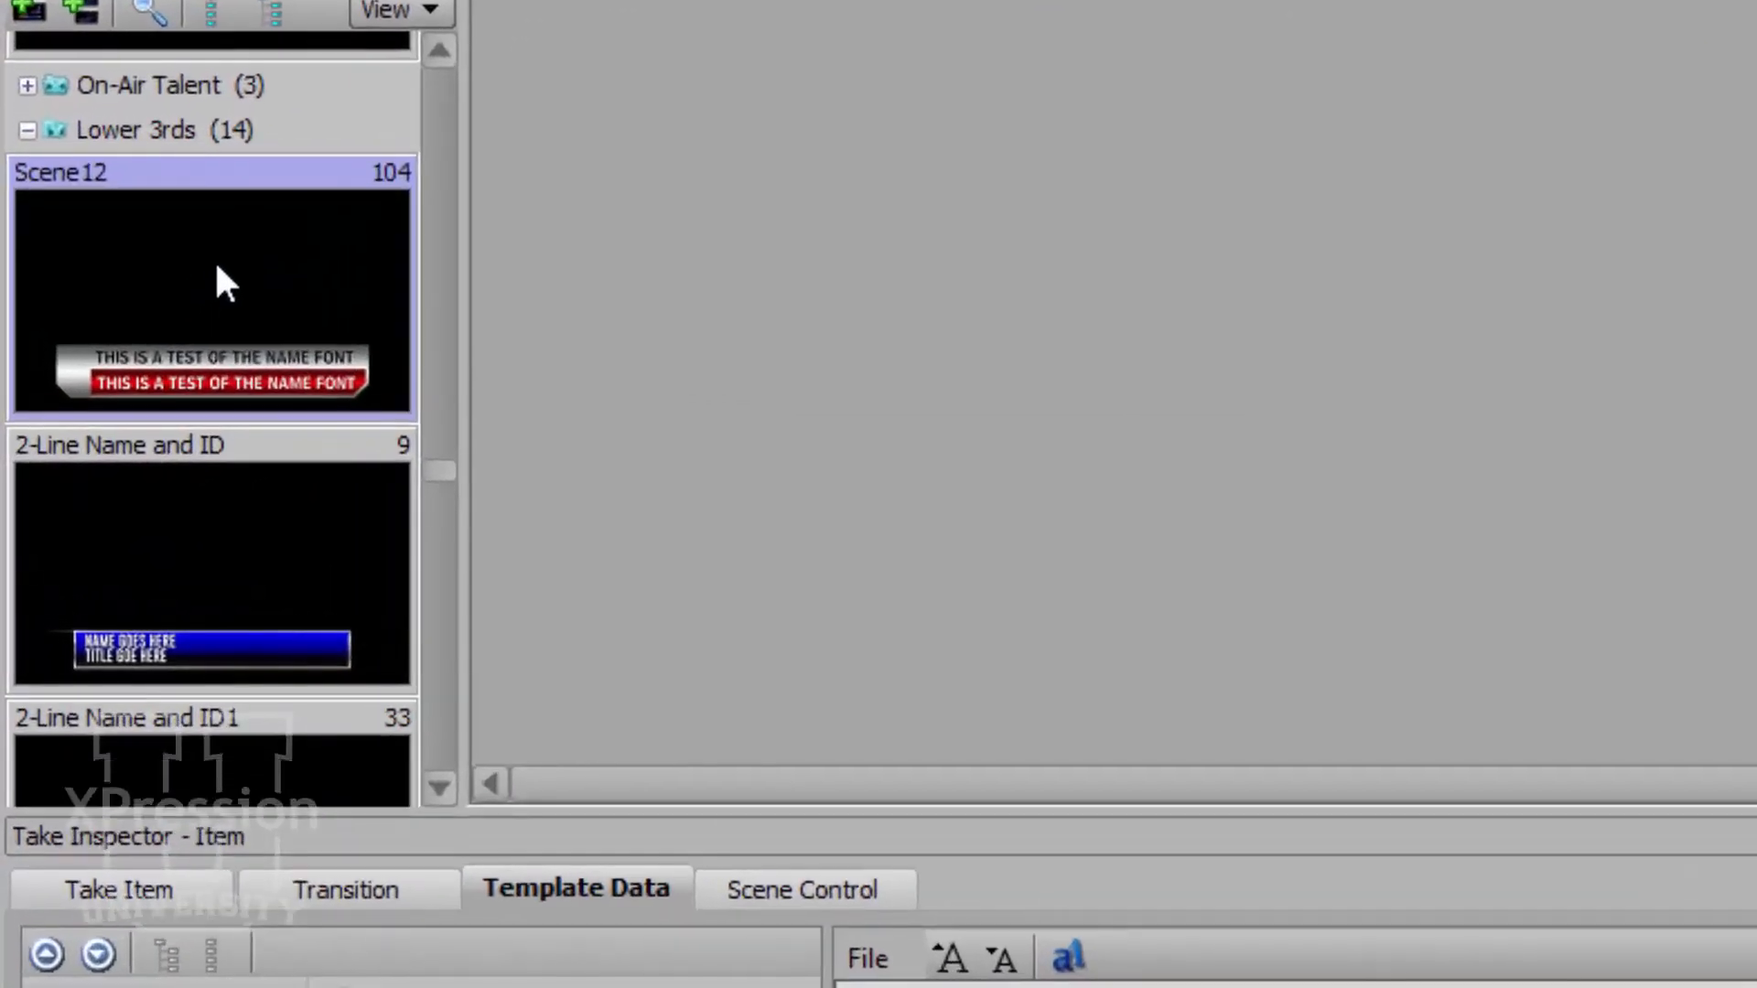
Assign the Scene12 scene to take 0034 and confirm the reassignment.
right_click(218, 267)
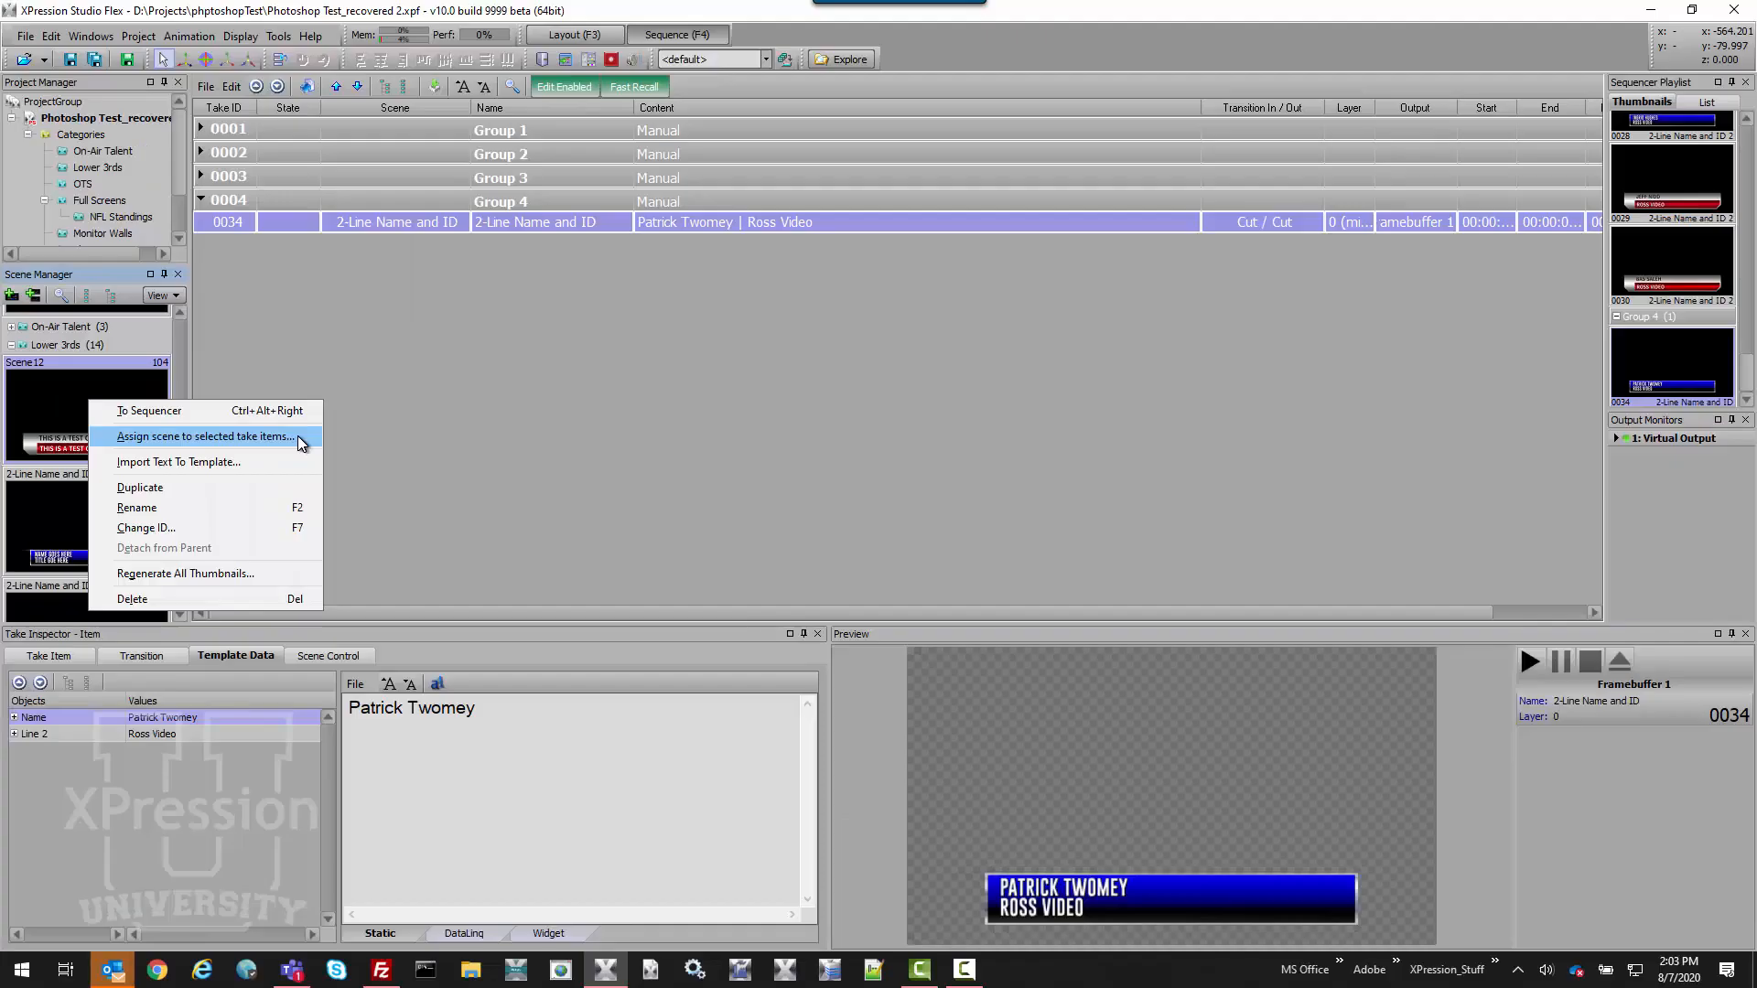
click(727, 353)
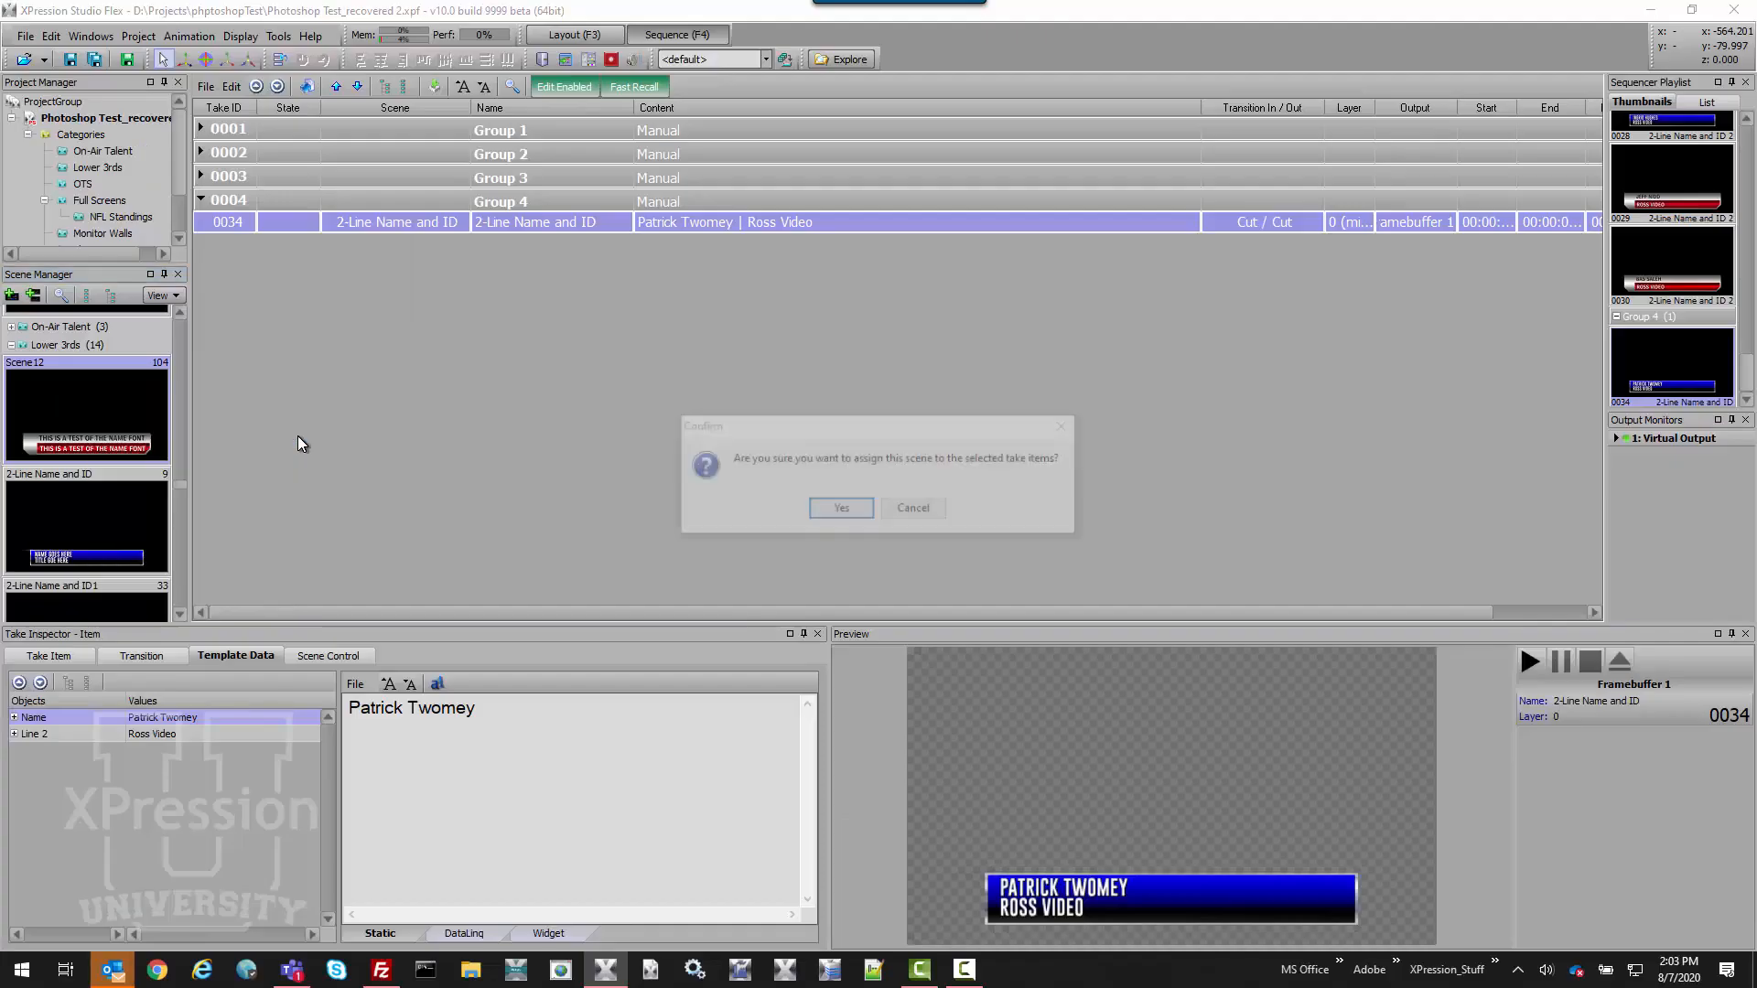
click(844, 510)
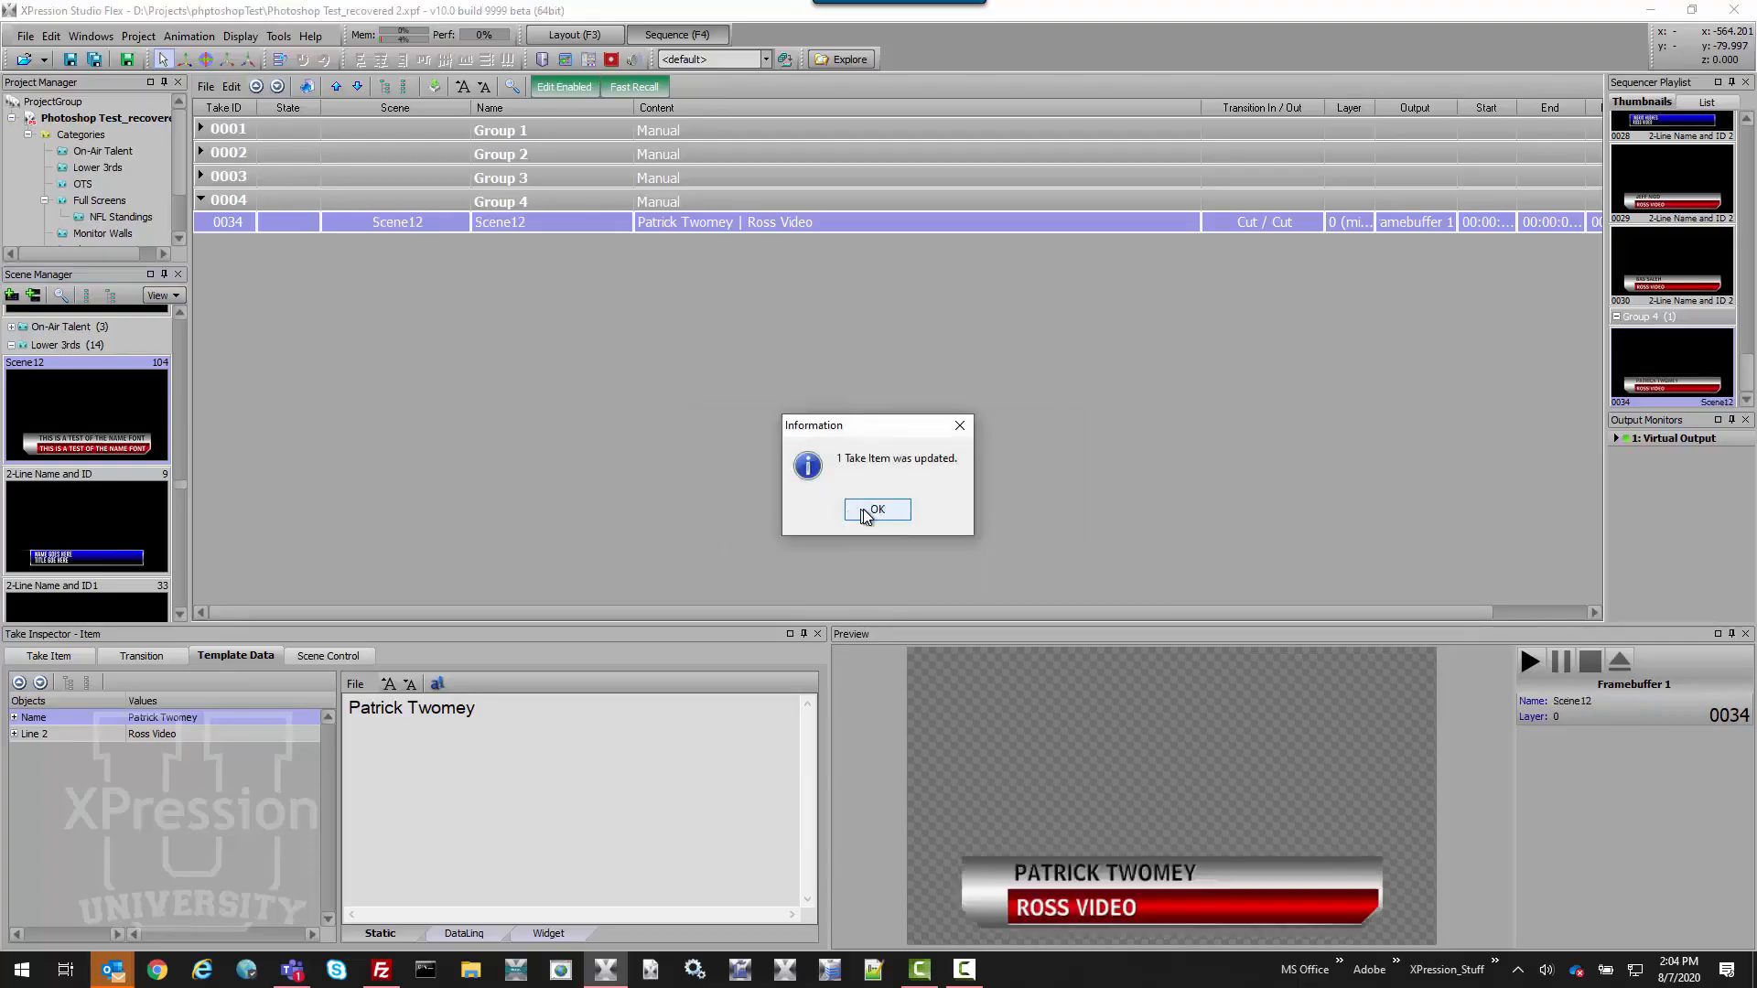
click(867, 513)
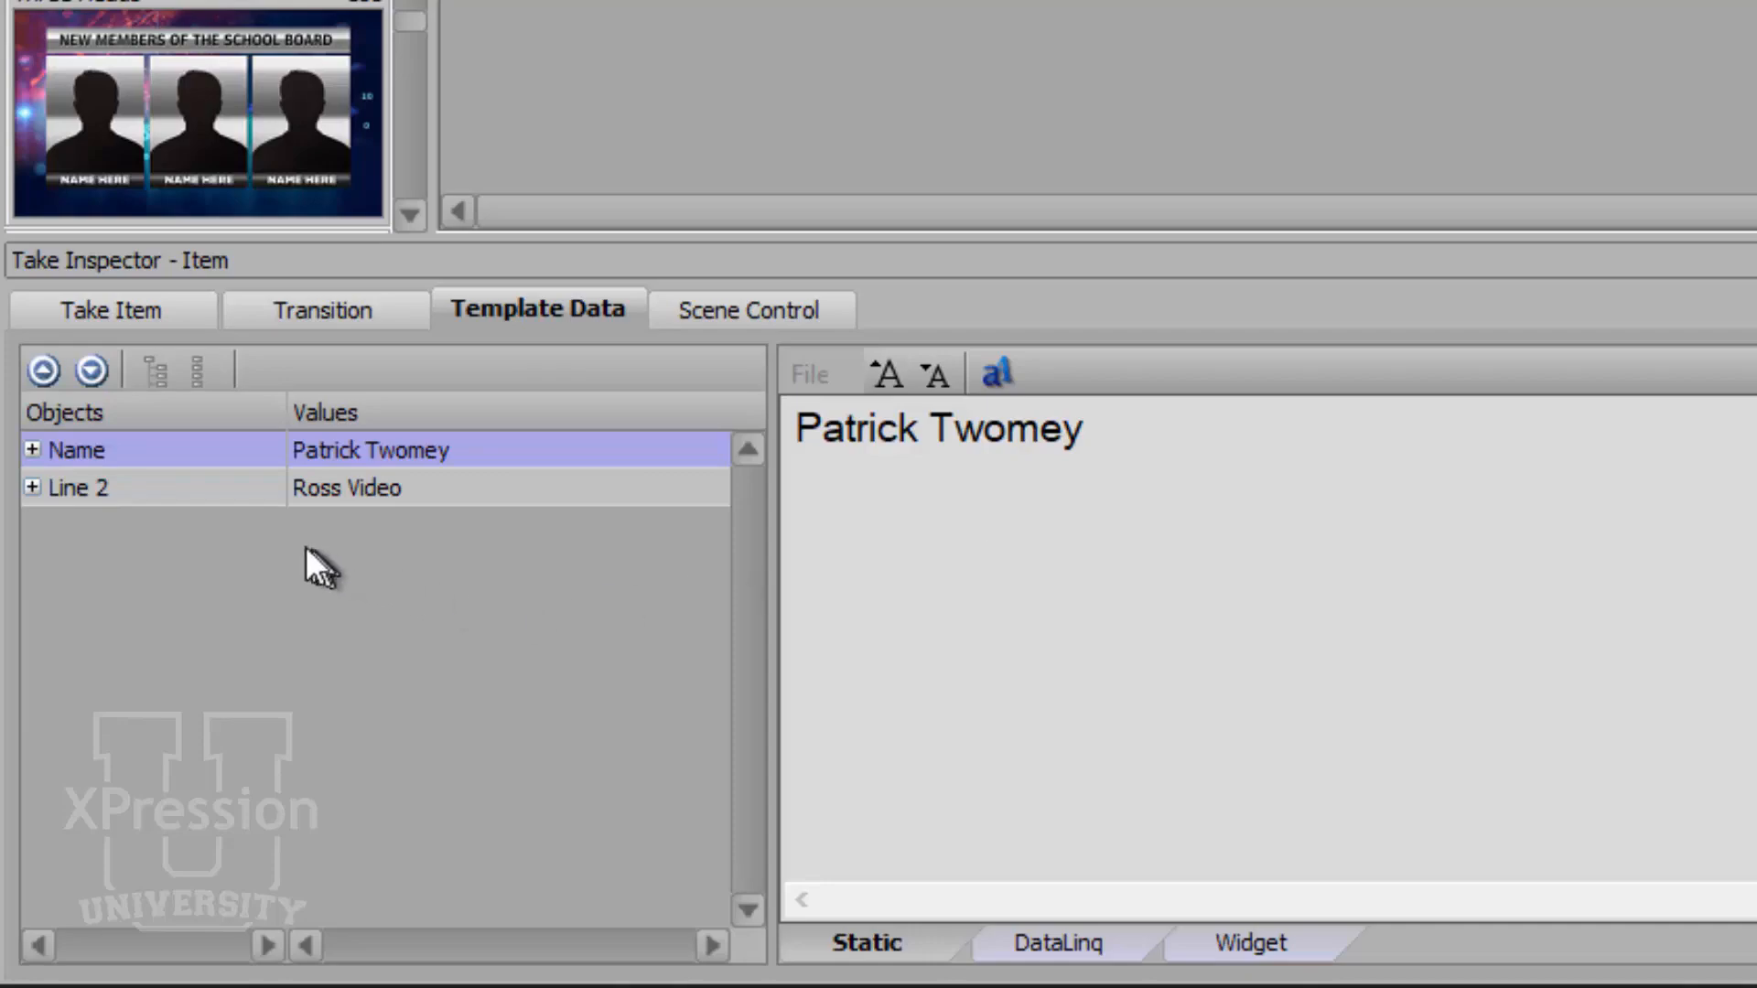
Check take 0034's Name and Line 2 values in its template data.
click(206, 448)
click(216, 490)
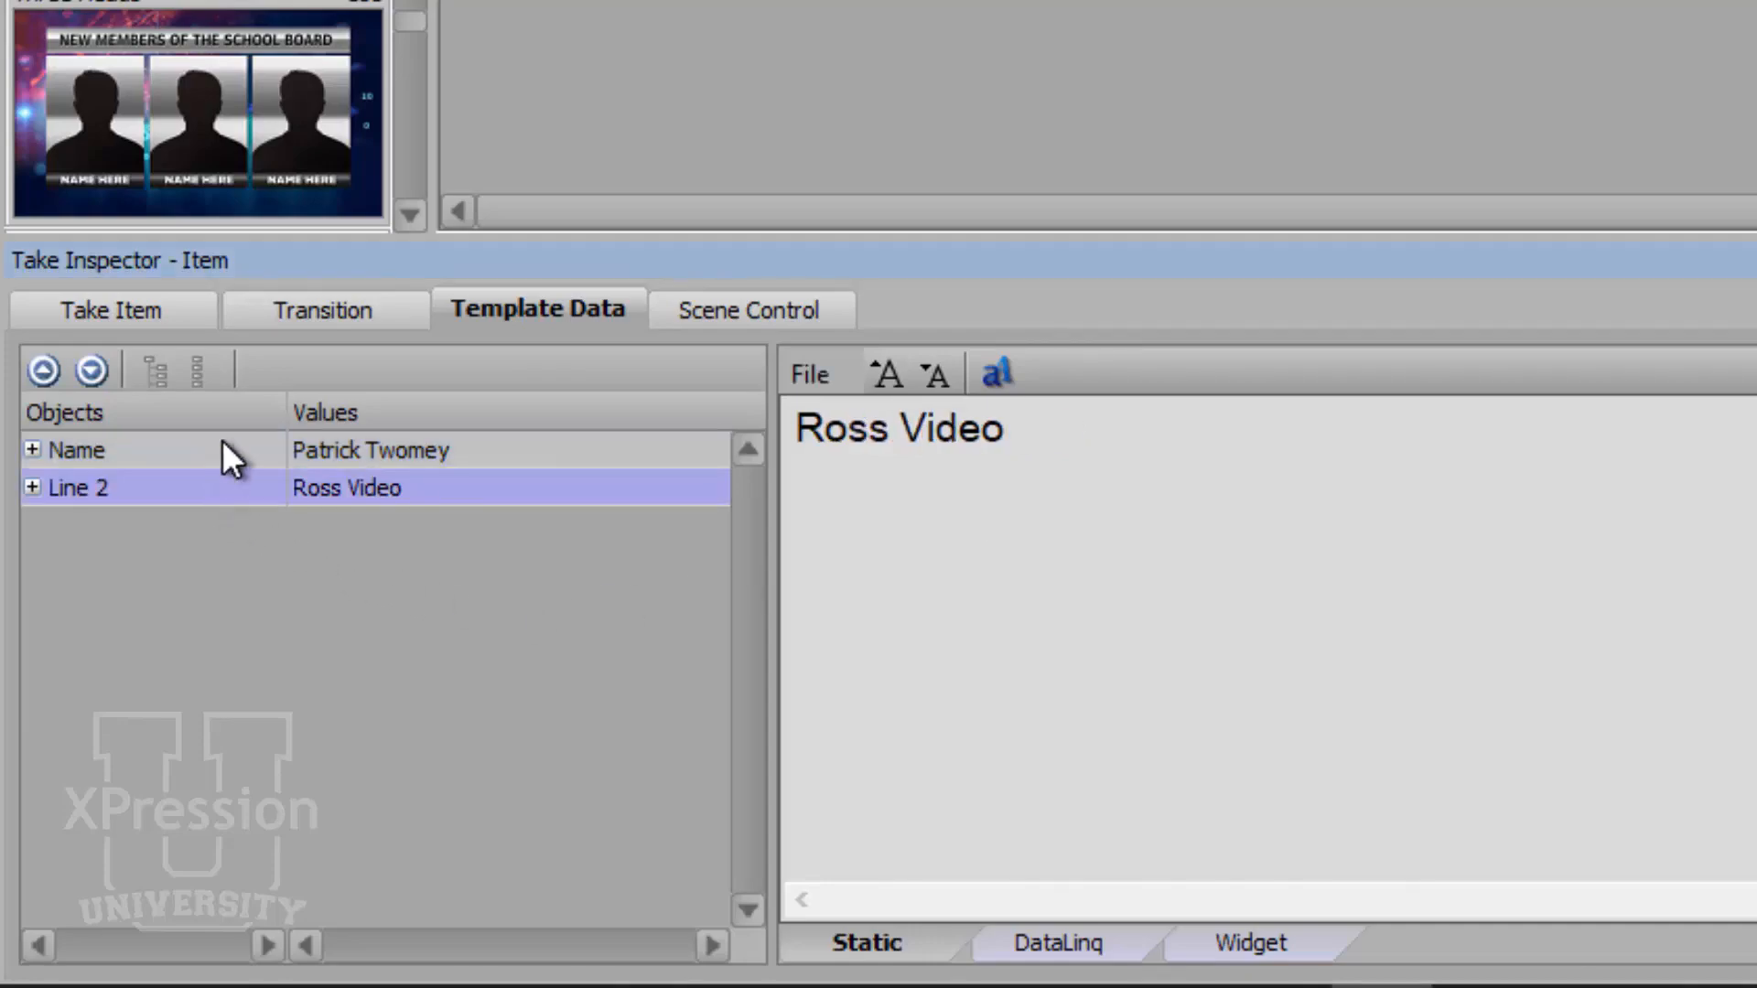
click(229, 462)
click(225, 485)
click(229, 450)
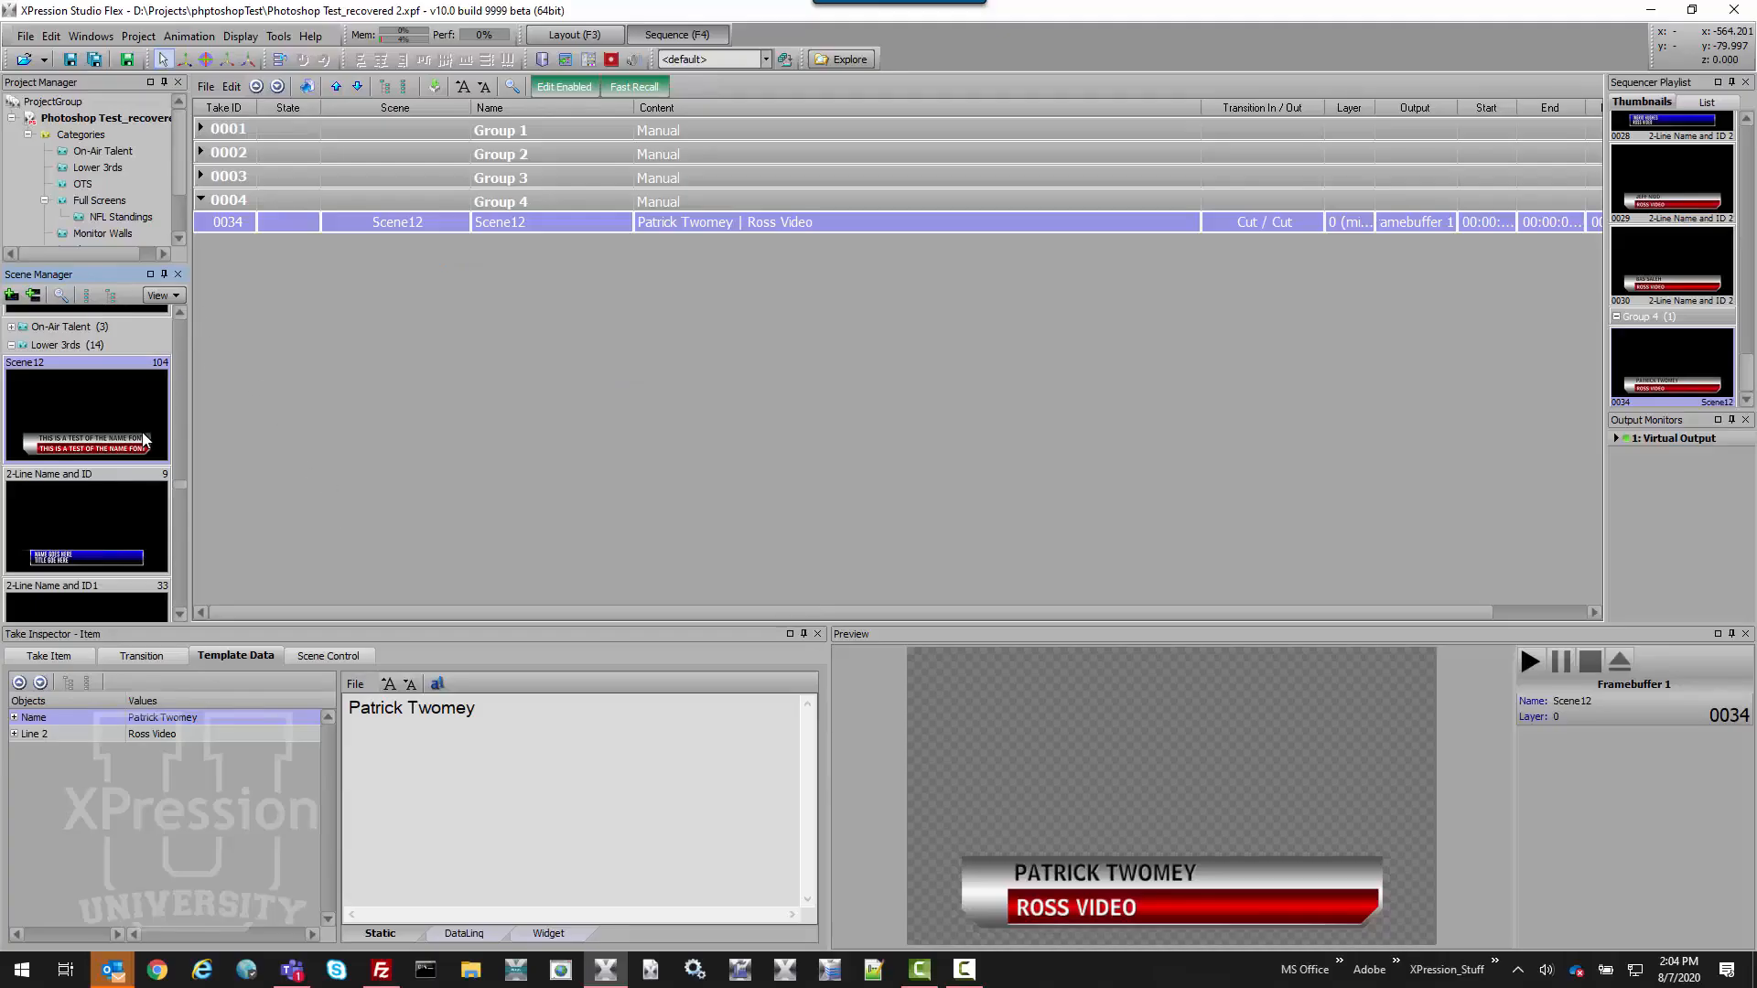
Collapse Group 4, expand Group 3, and select takes 0020 through 0030.
click(201, 202)
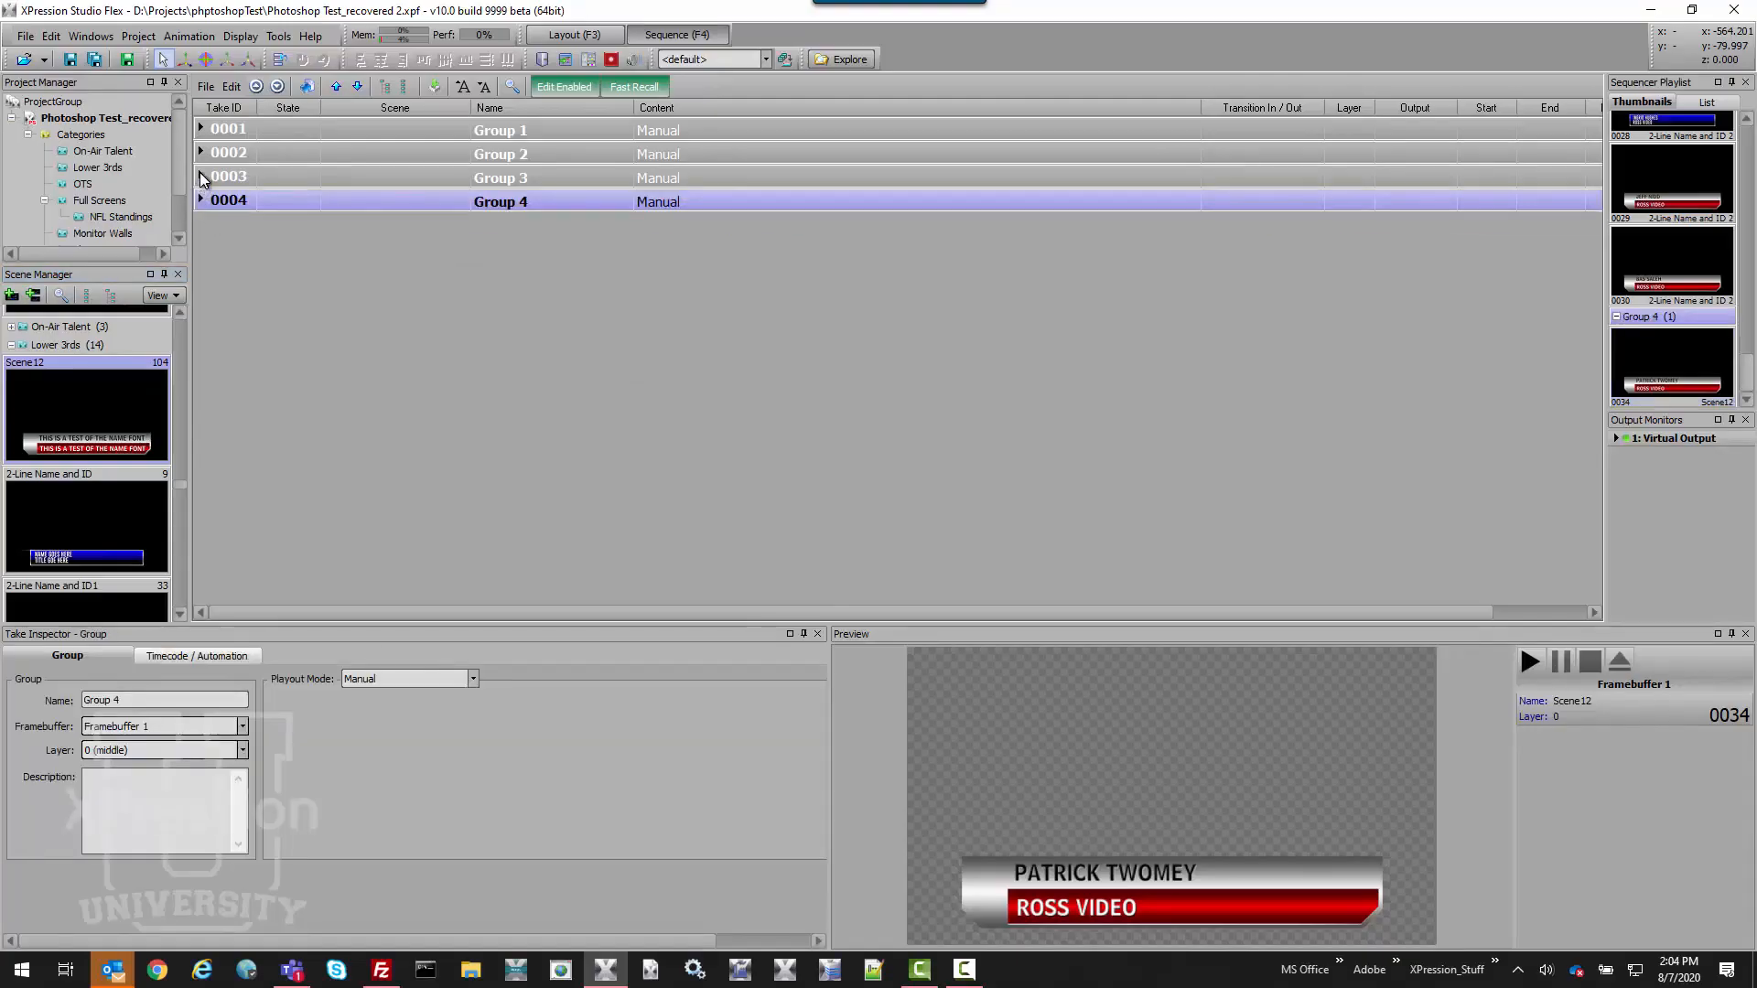
click(200, 176)
click(271, 202)
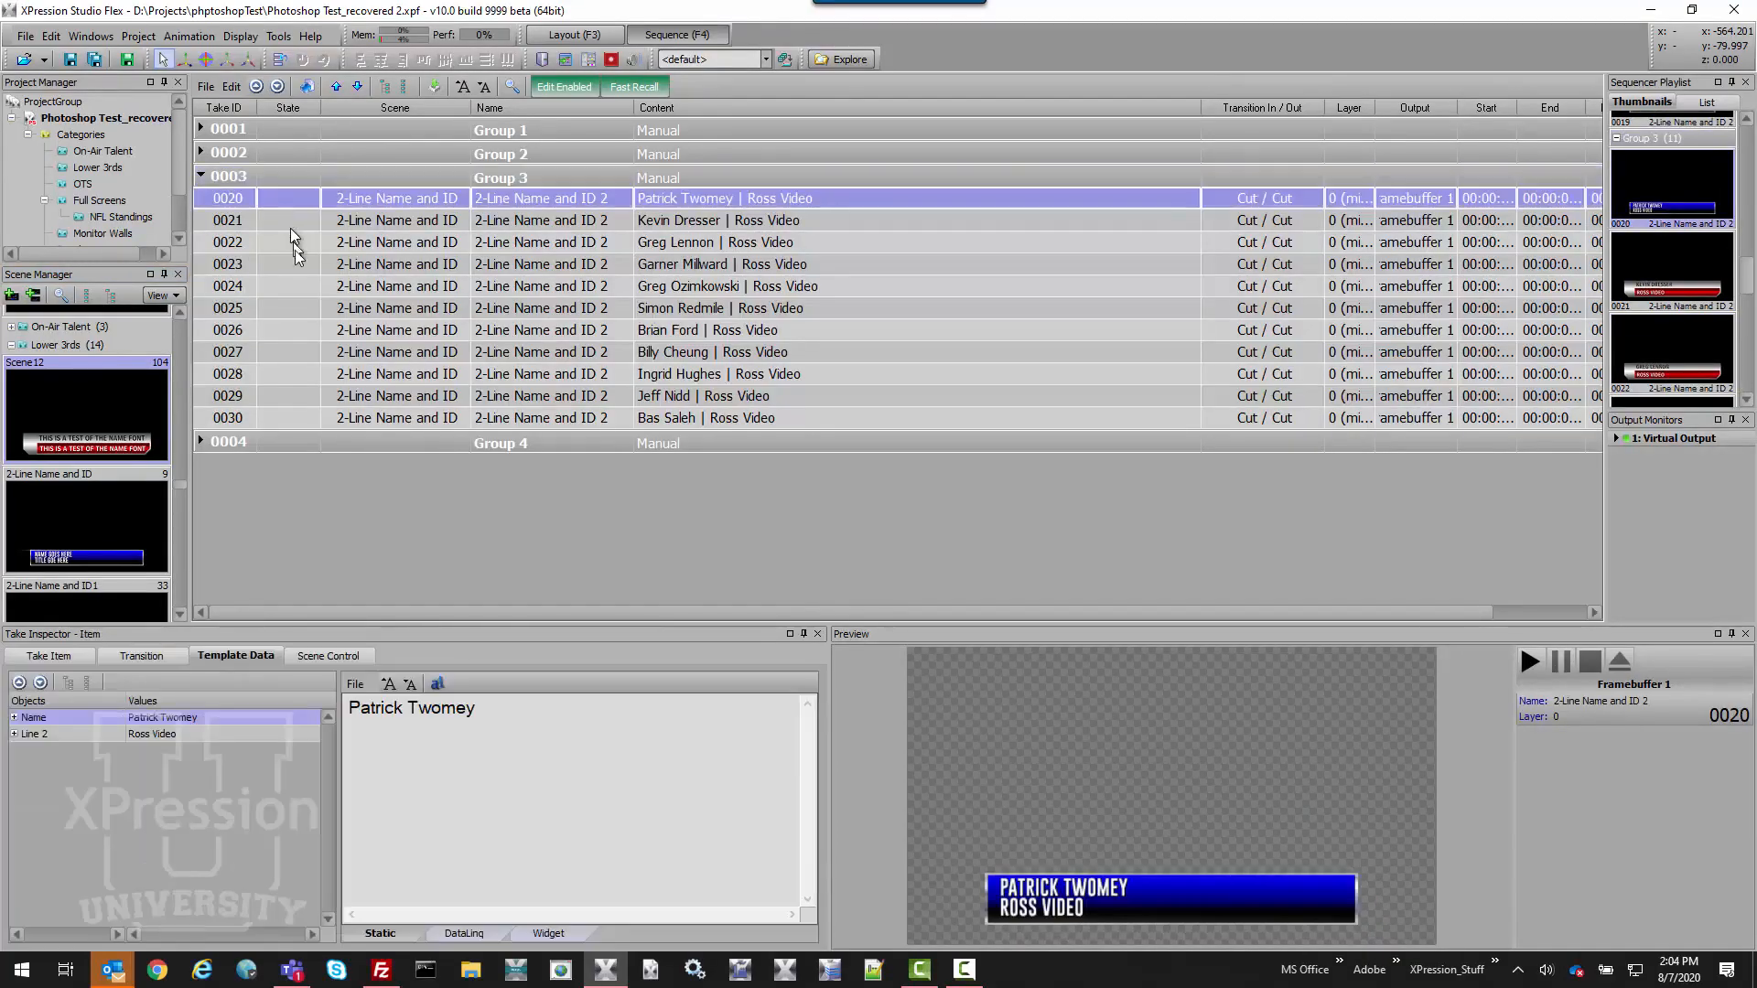
shift+click(304, 419)
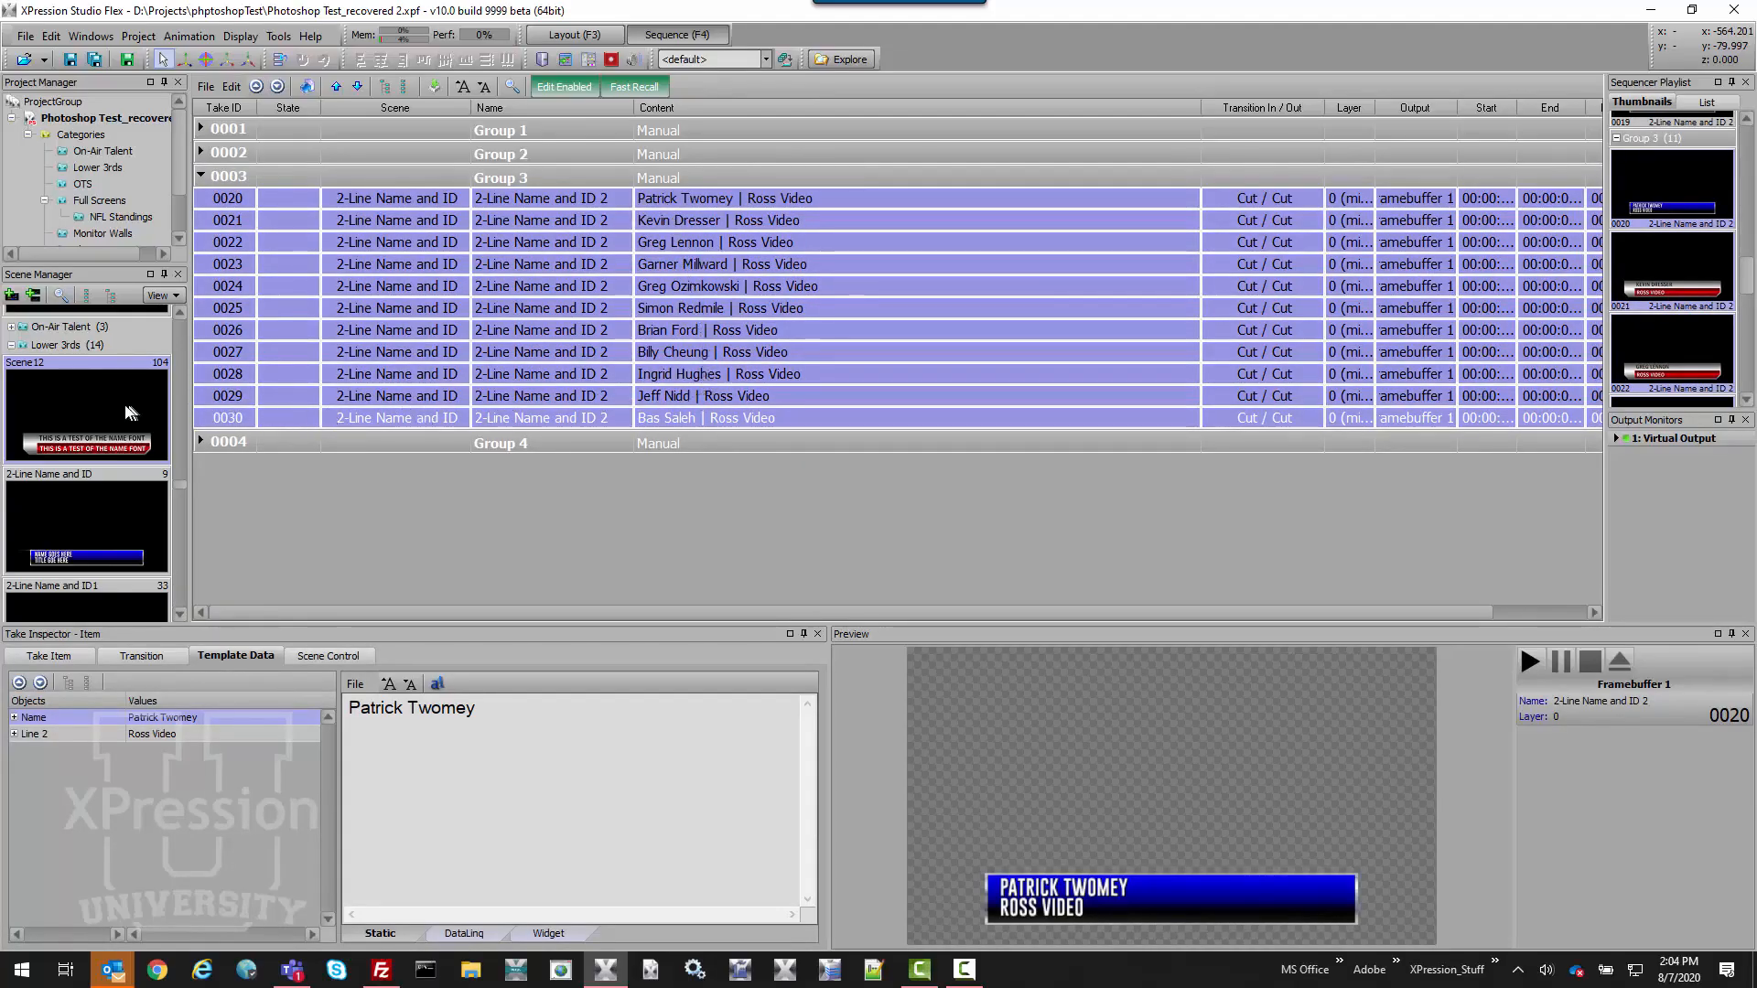
Assign Scene12 to the eleven selected Group 3 takes and confirm.
right_click(75, 408)
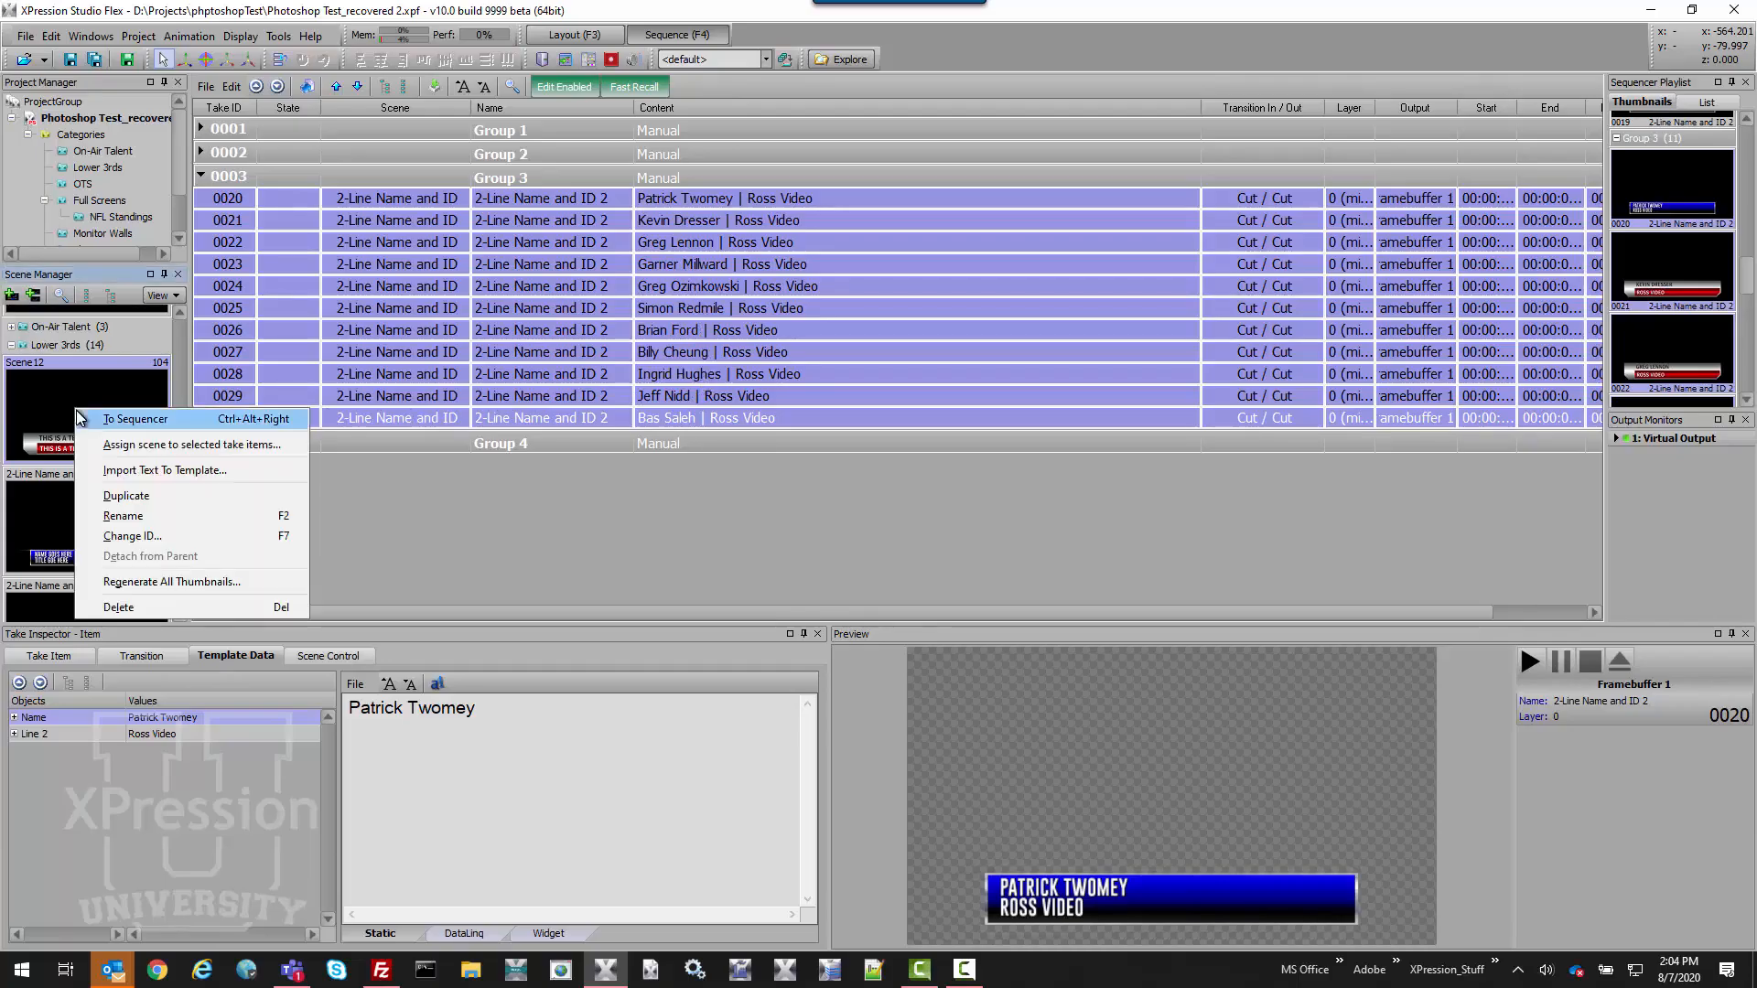
click(298, 446)
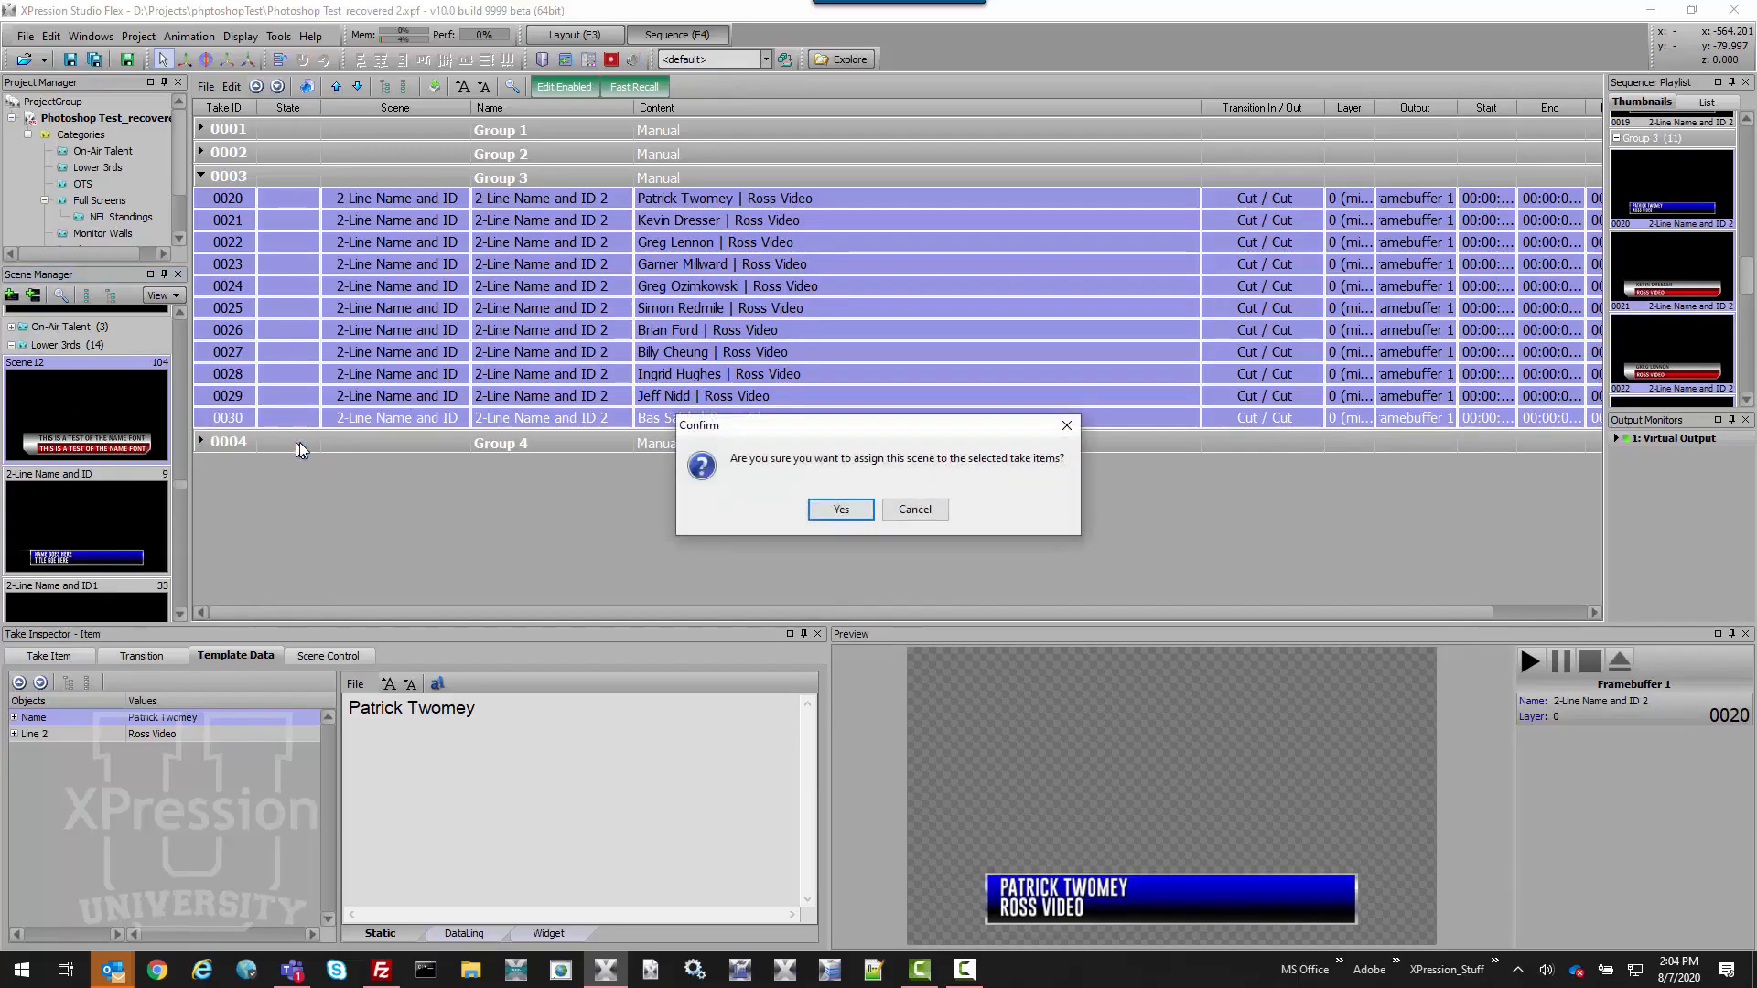
click(830, 511)
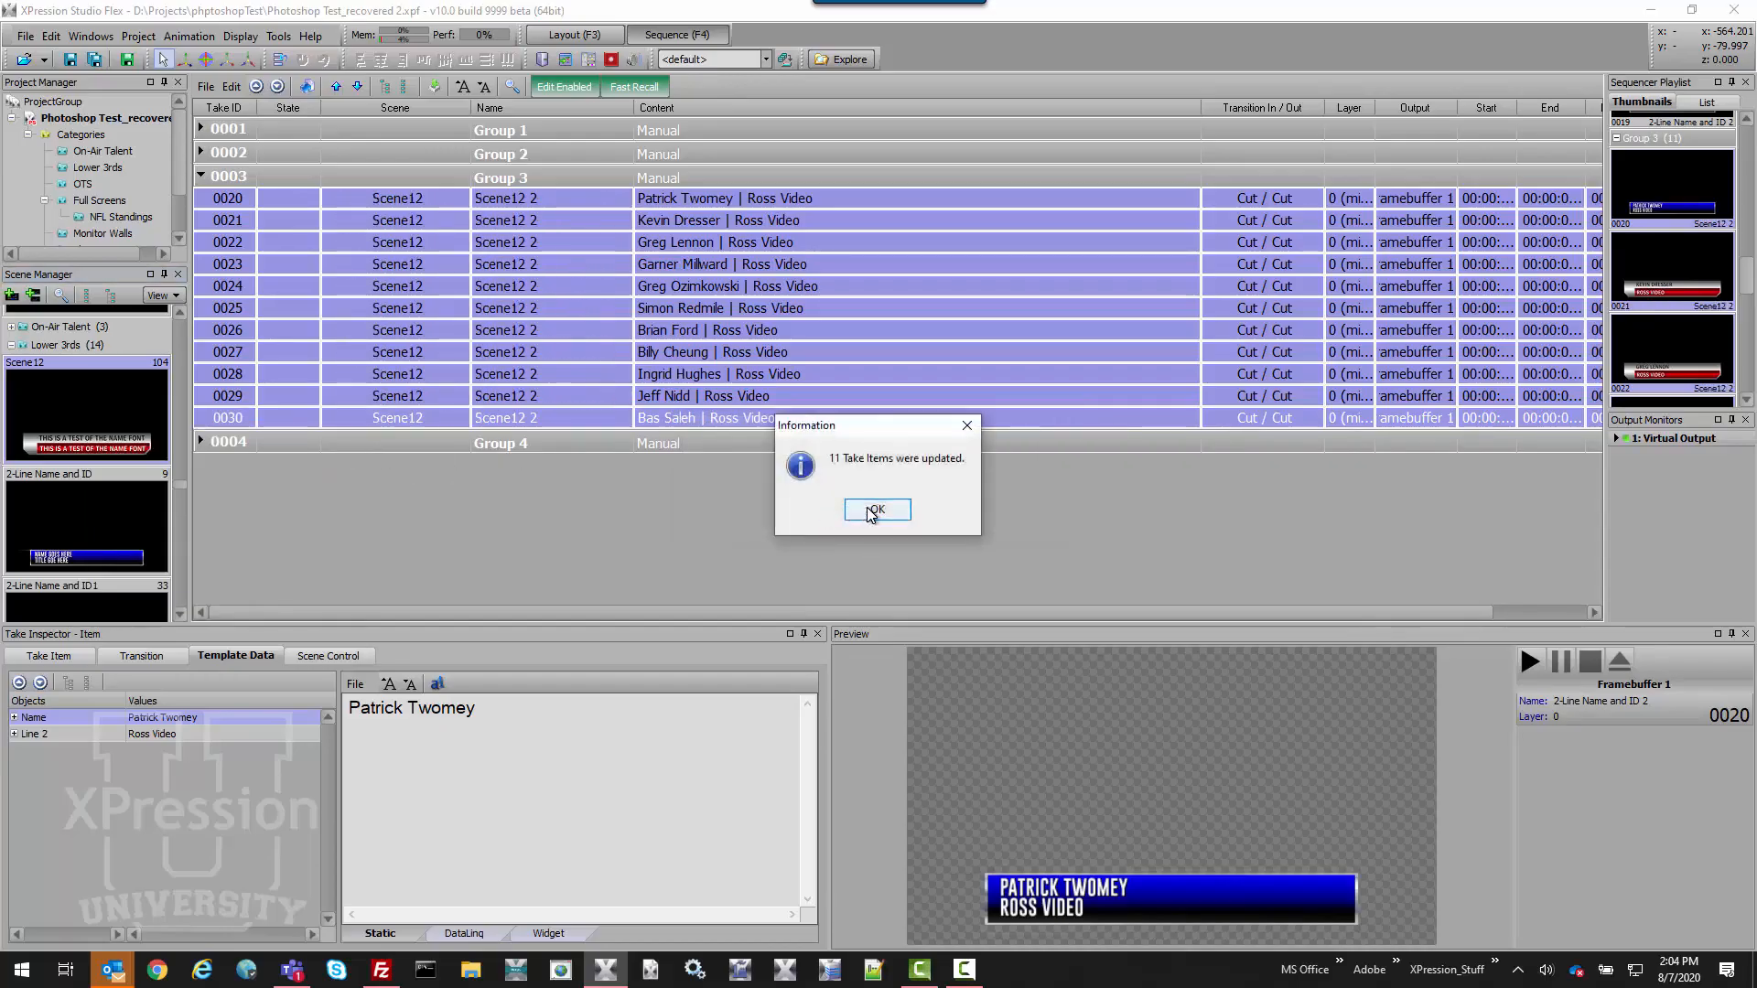
click(871, 511)
Preview takes 0021–0029 as red Scene12 lower thirds, then select the 2-Line Name and ID scene.
click(426, 270)
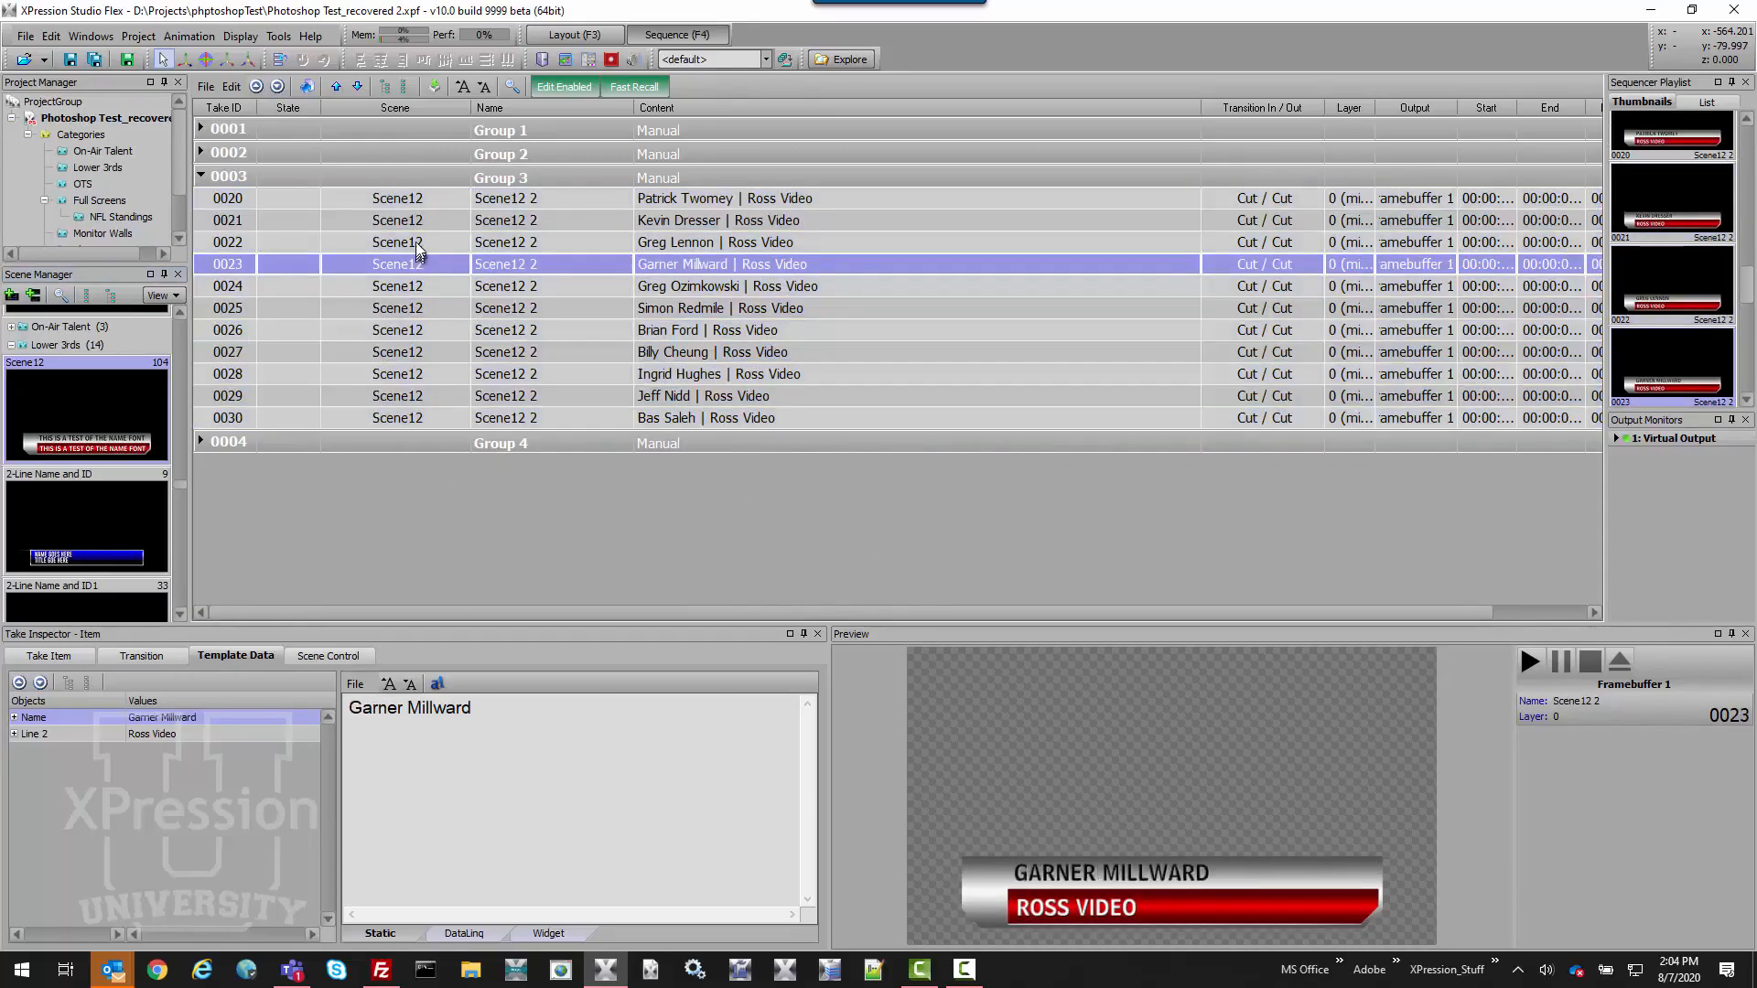
click(417, 230)
click(423, 286)
click(427, 308)
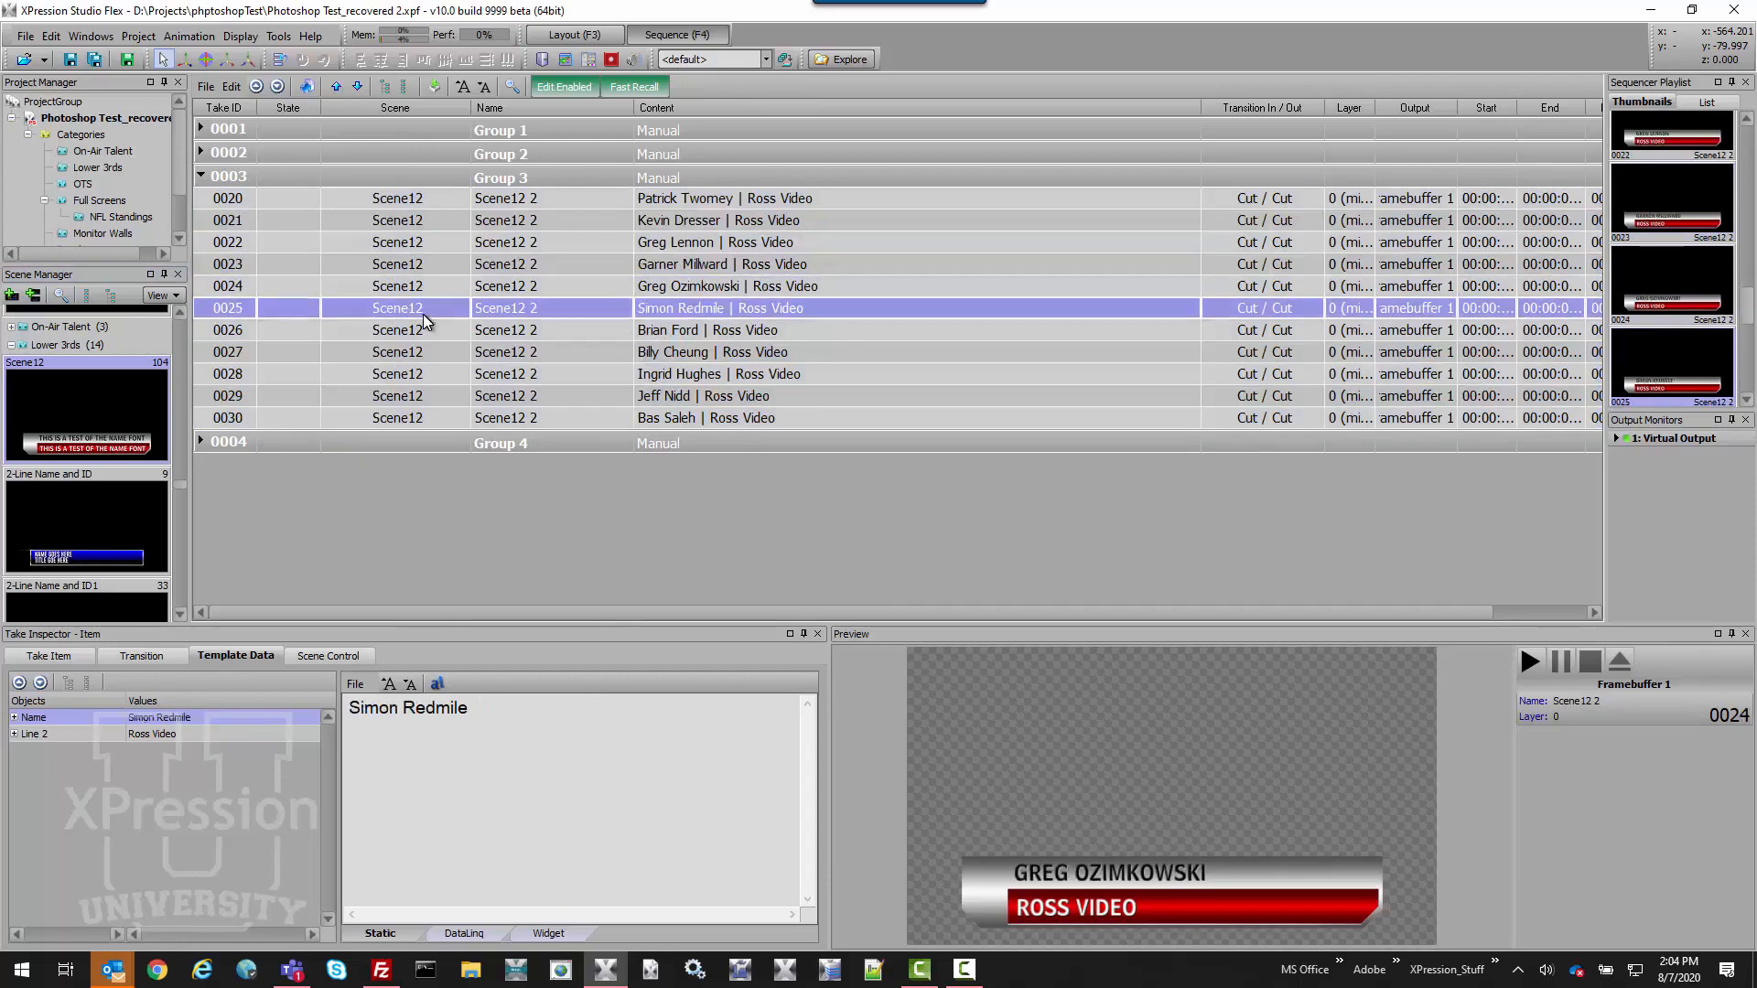
click(430, 329)
click(437, 371)
click(440, 395)
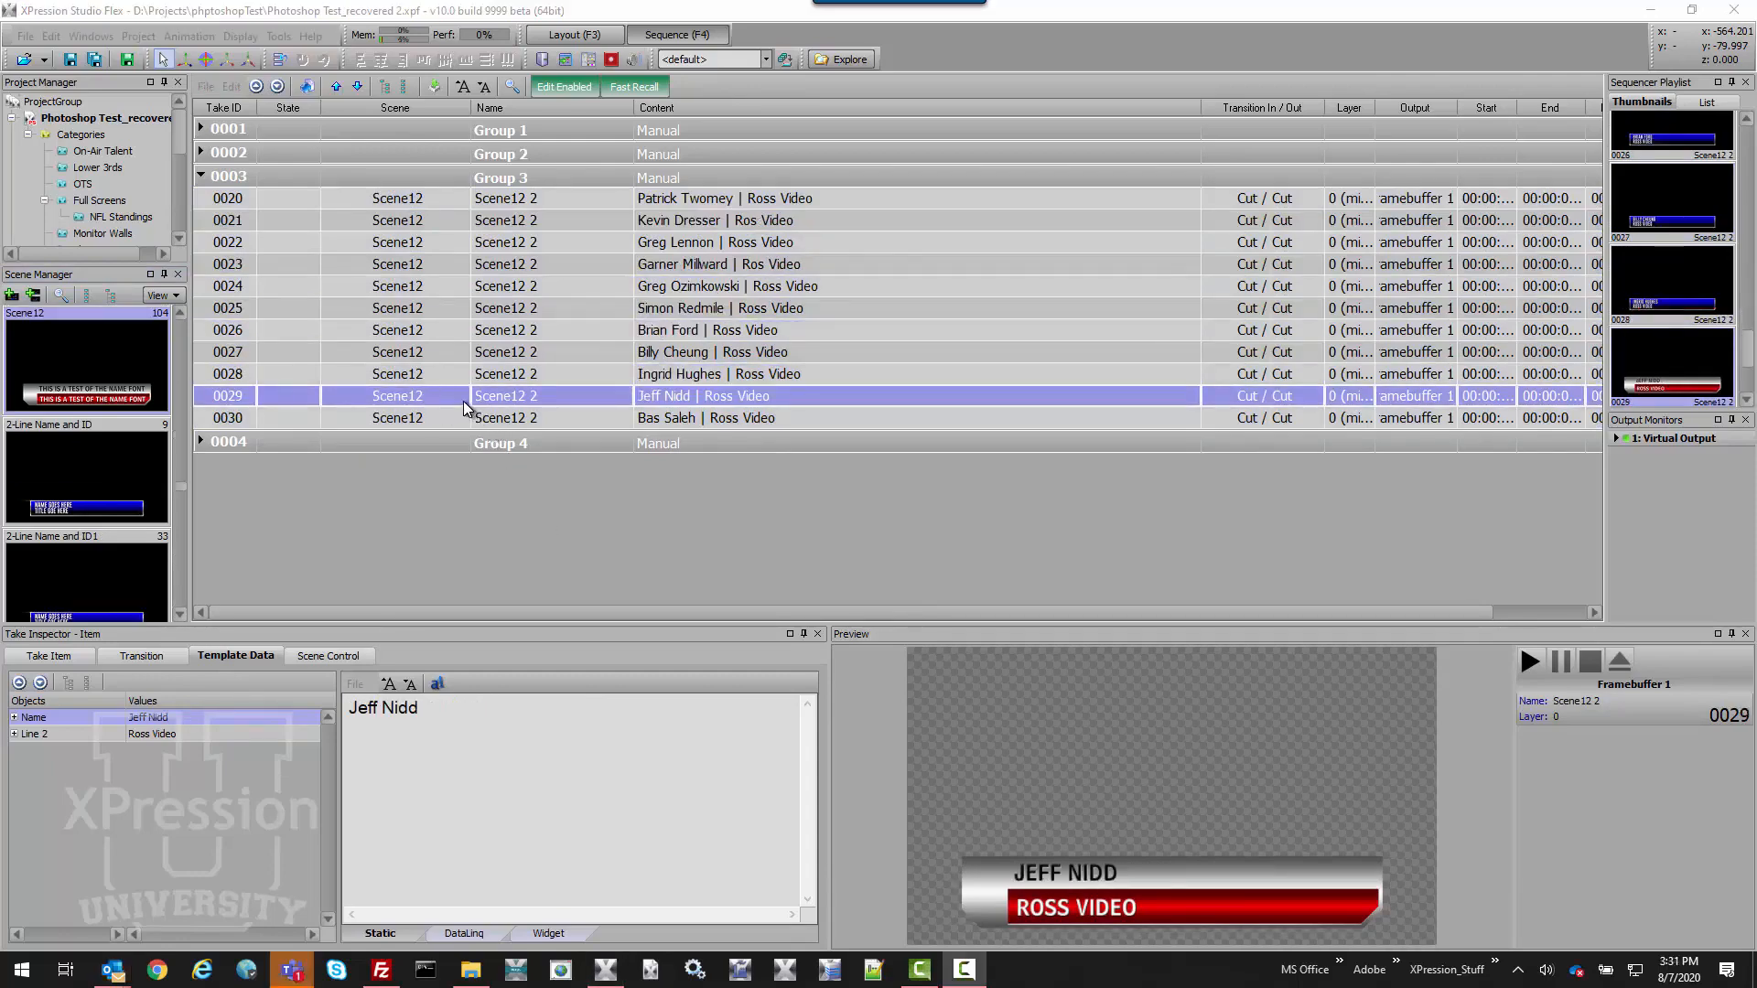
click(96, 465)
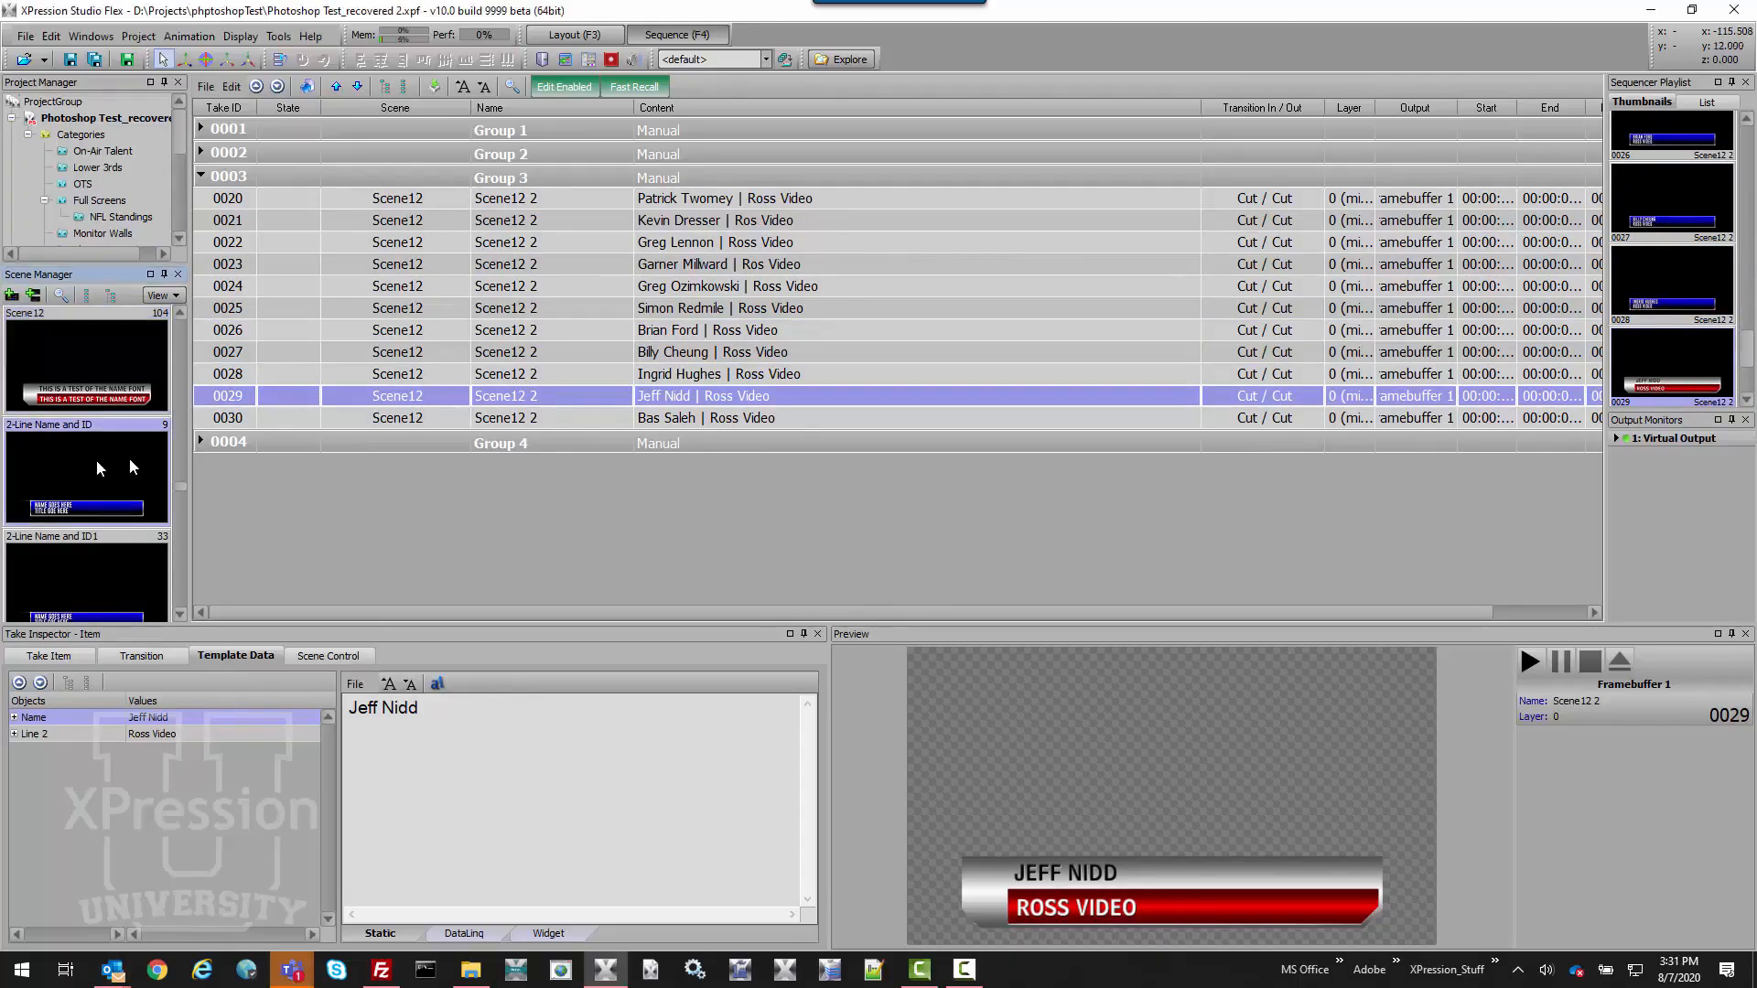
Replace take 0029's scene with 2-Line Name and ID and confirm.
right_click(431, 396)
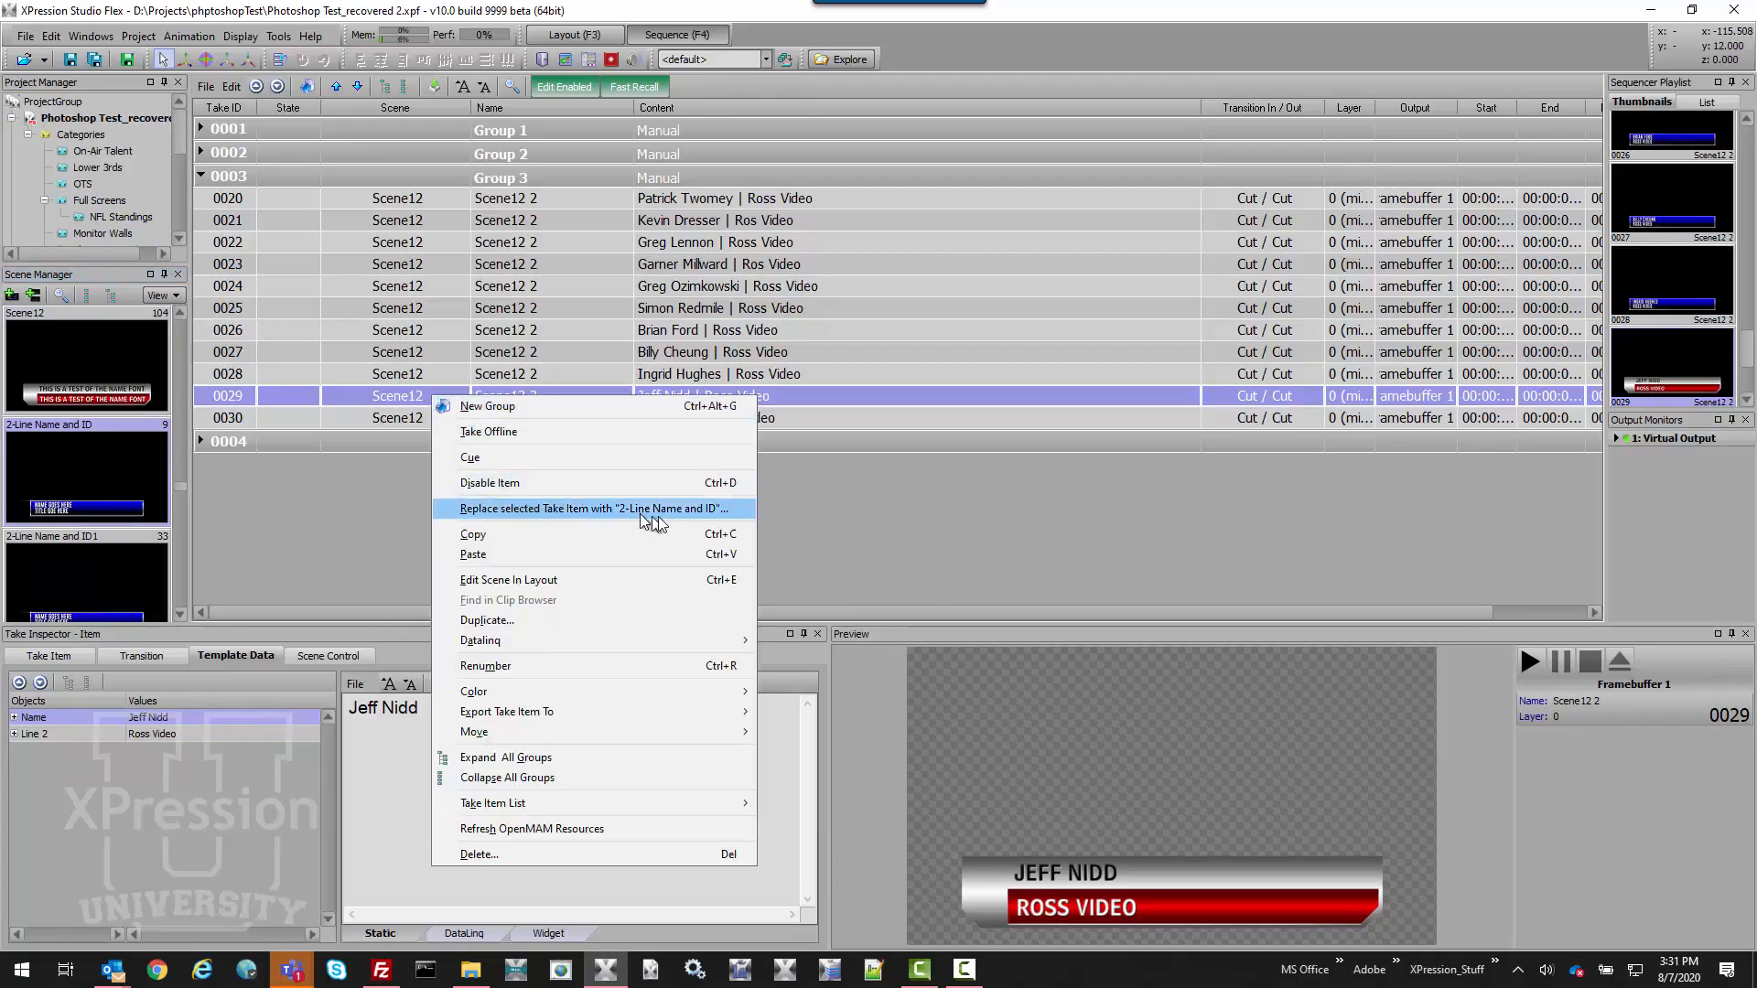
click(716, 511)
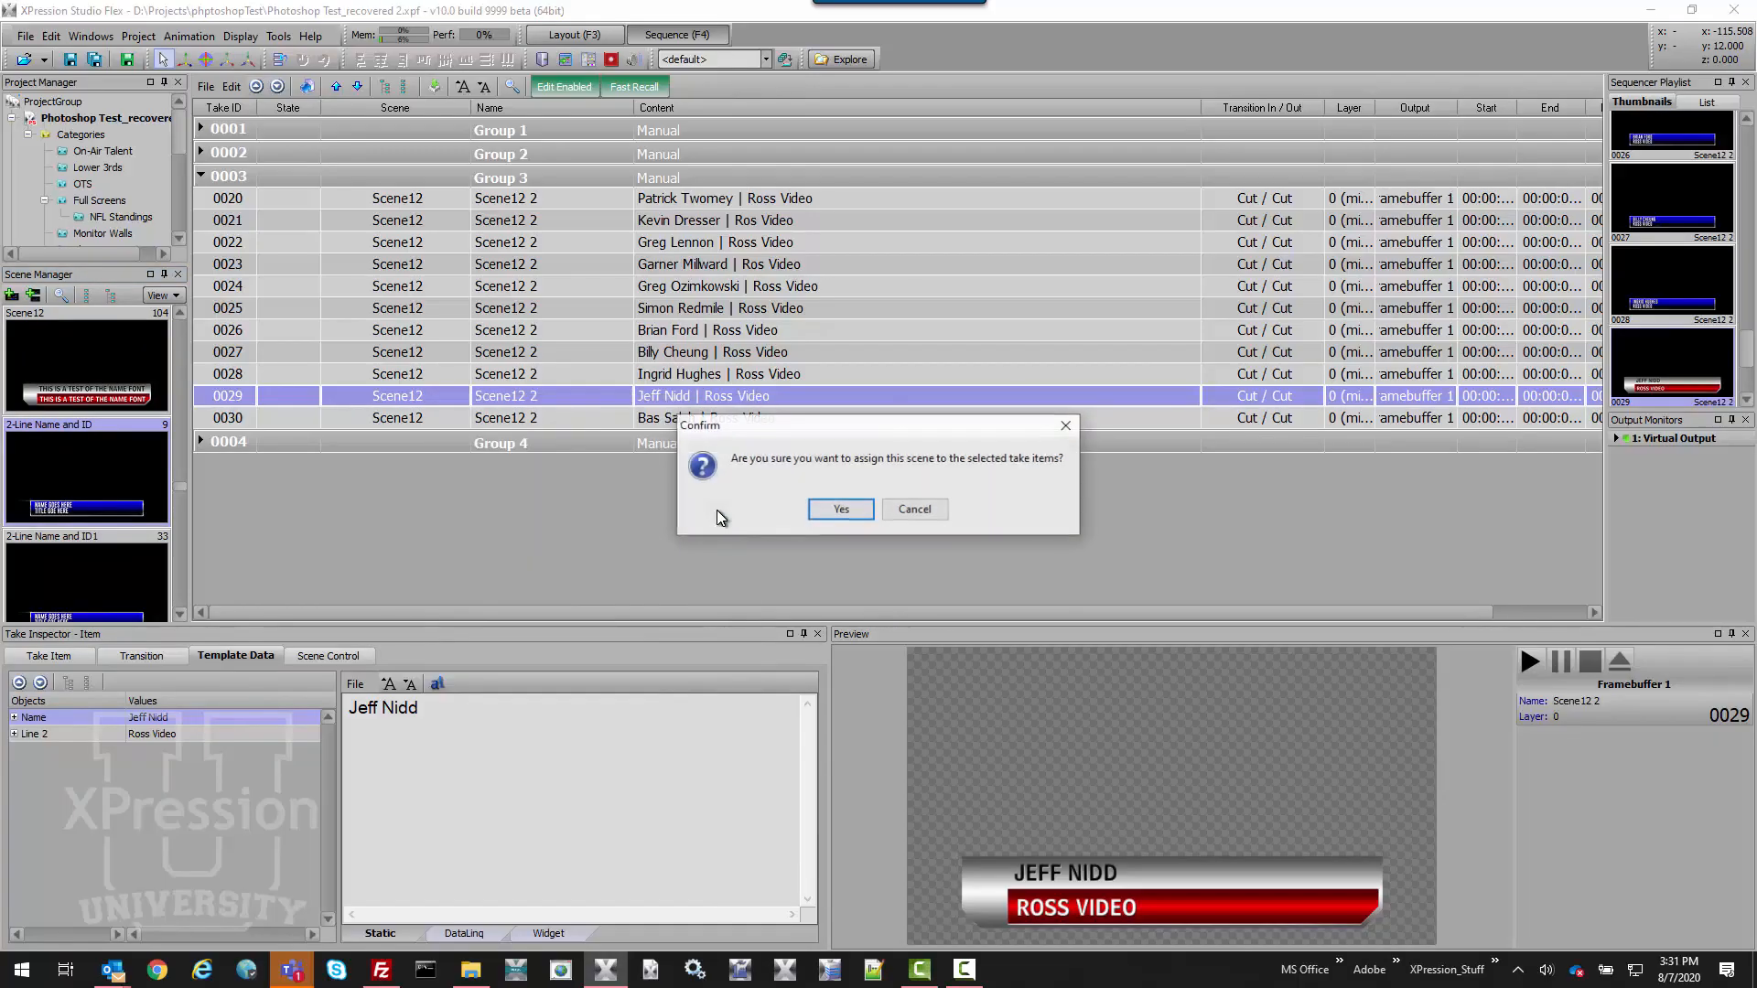
click(863, 509)
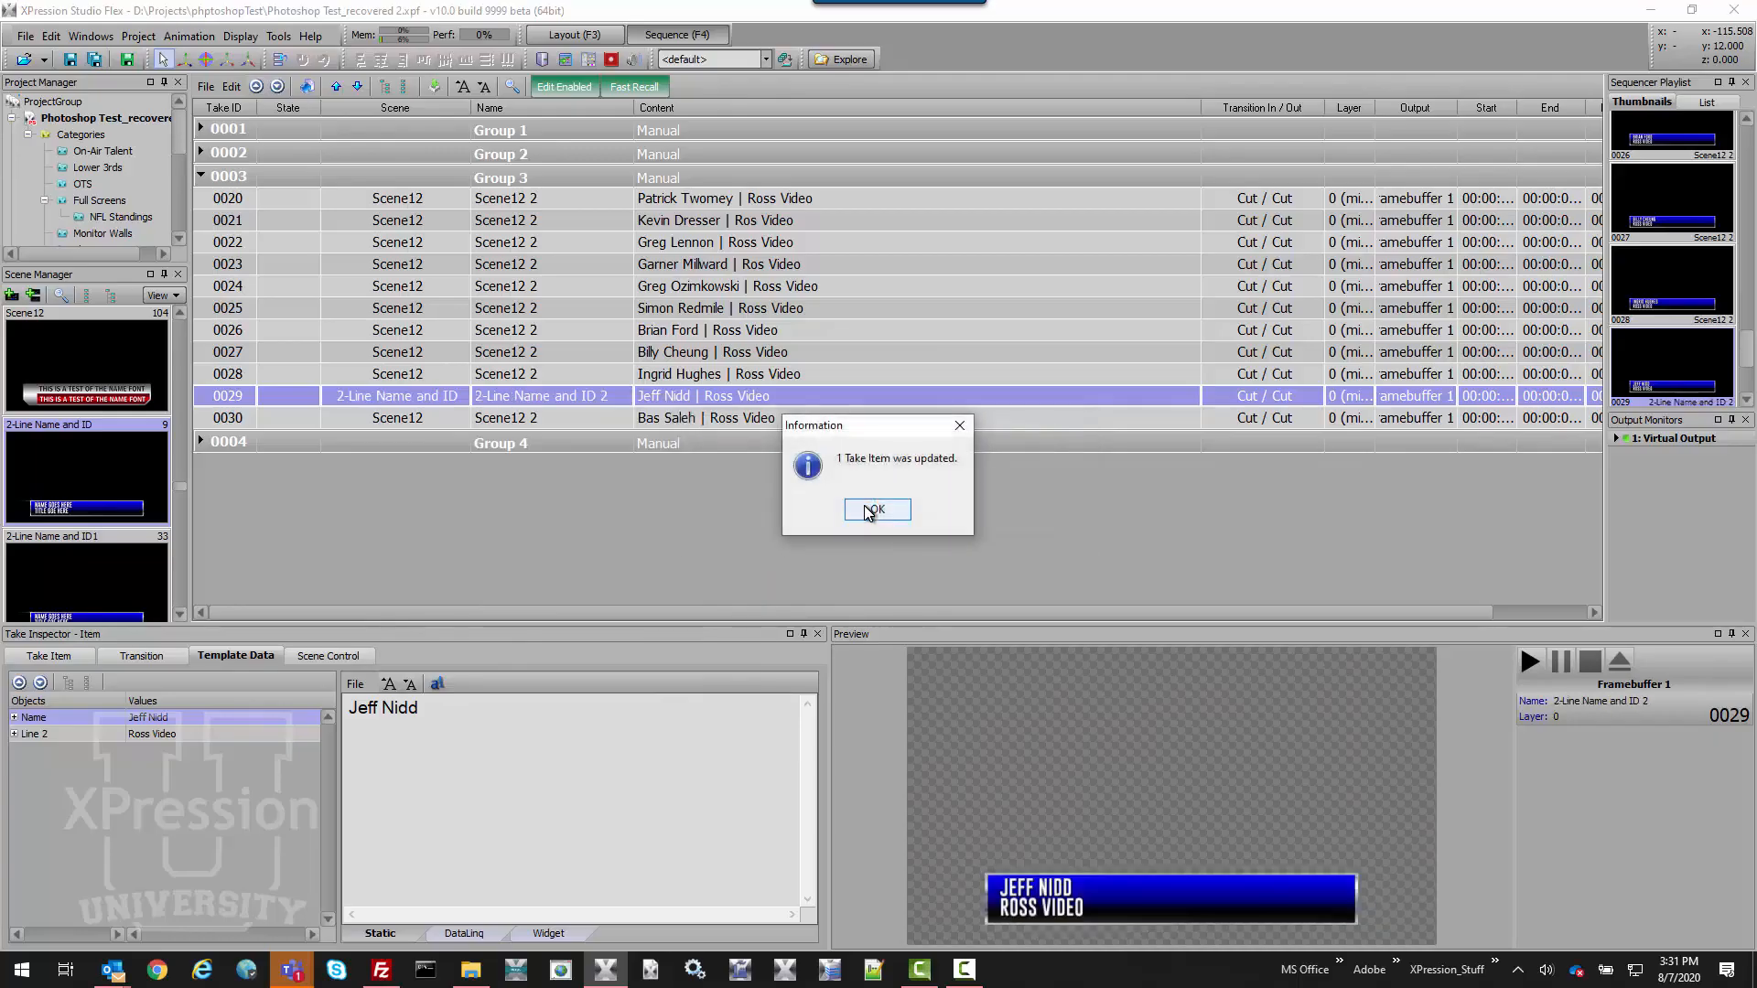
click(869, 510)
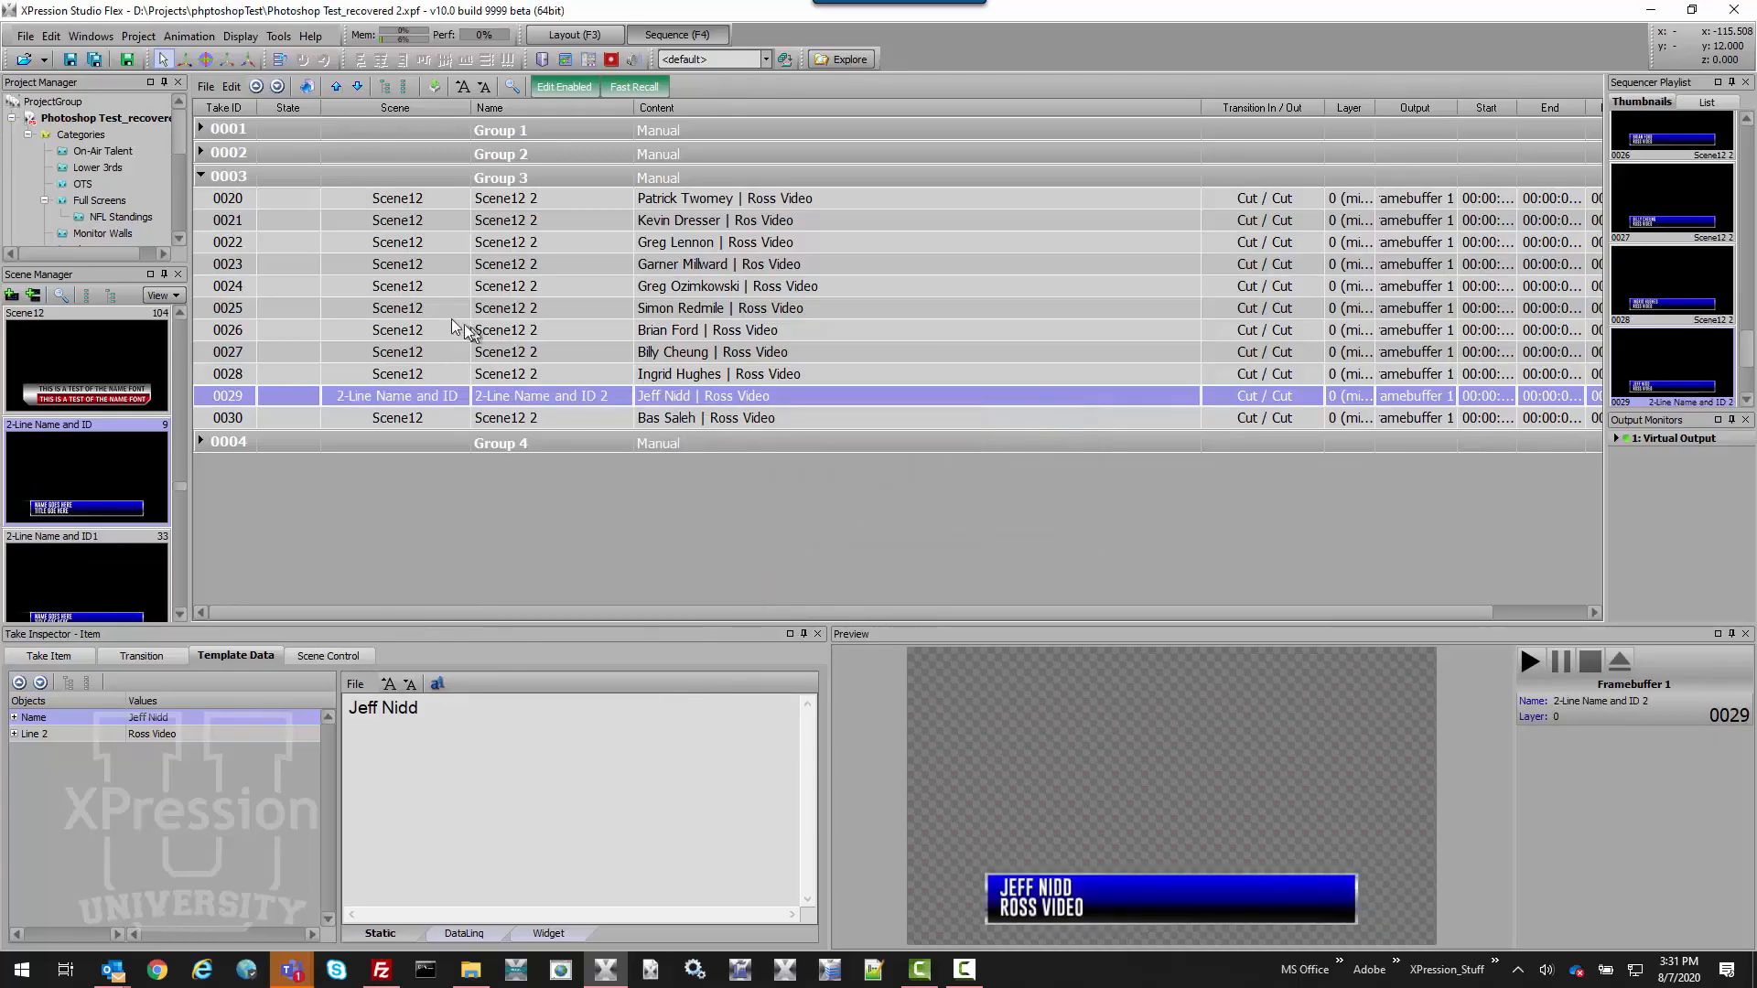
Replace the scene on takes 0020–0030 with 2-Line Name and ID, then reselect take 0029.
click(382, 201)
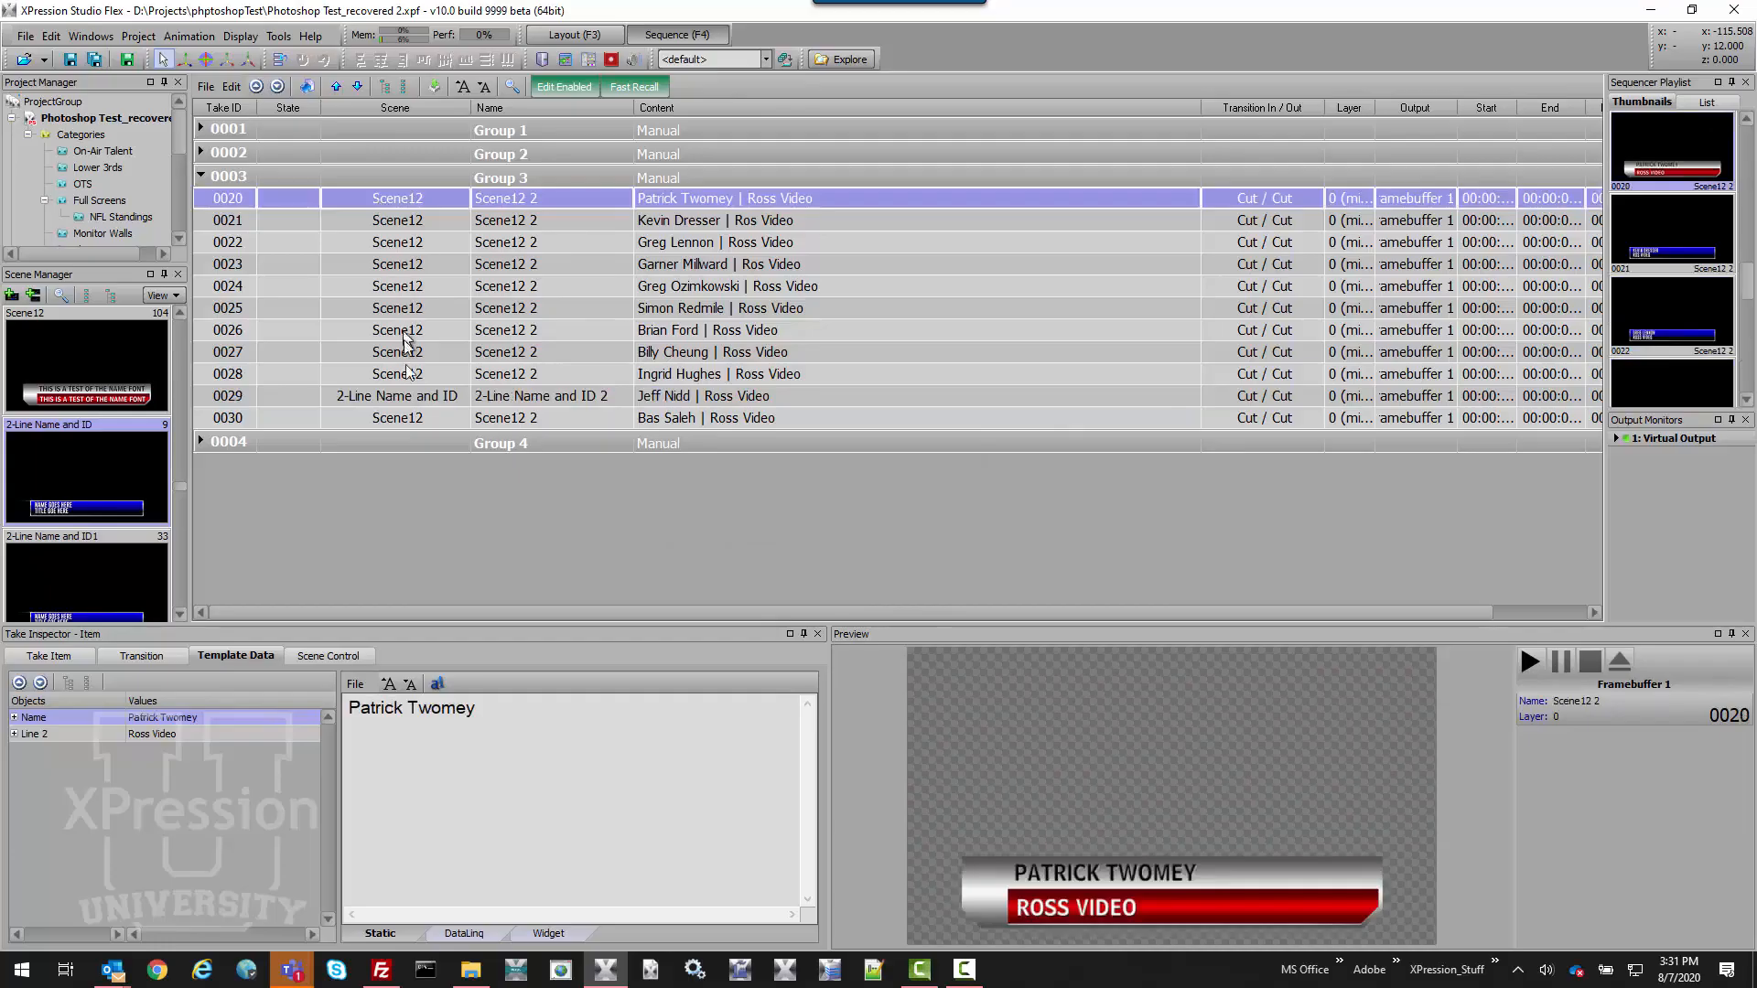
shift+click(409, 418)
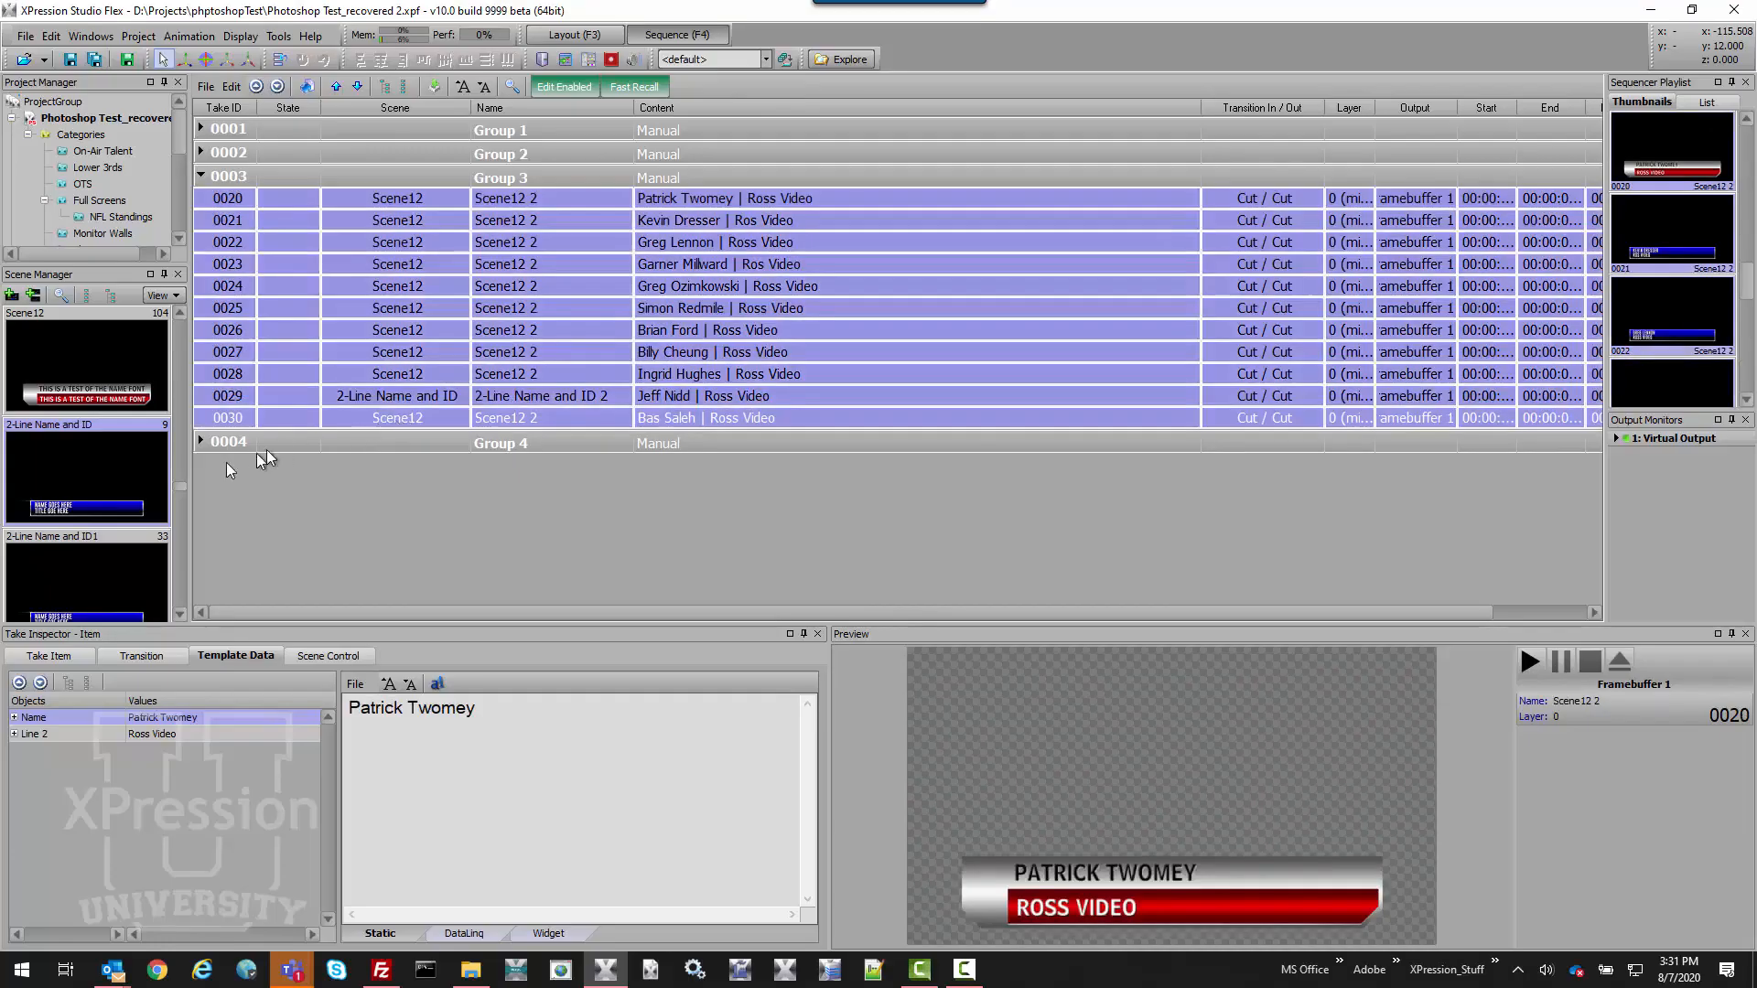
right_click(327, 352)
click(407, 462)
click(839, 513)
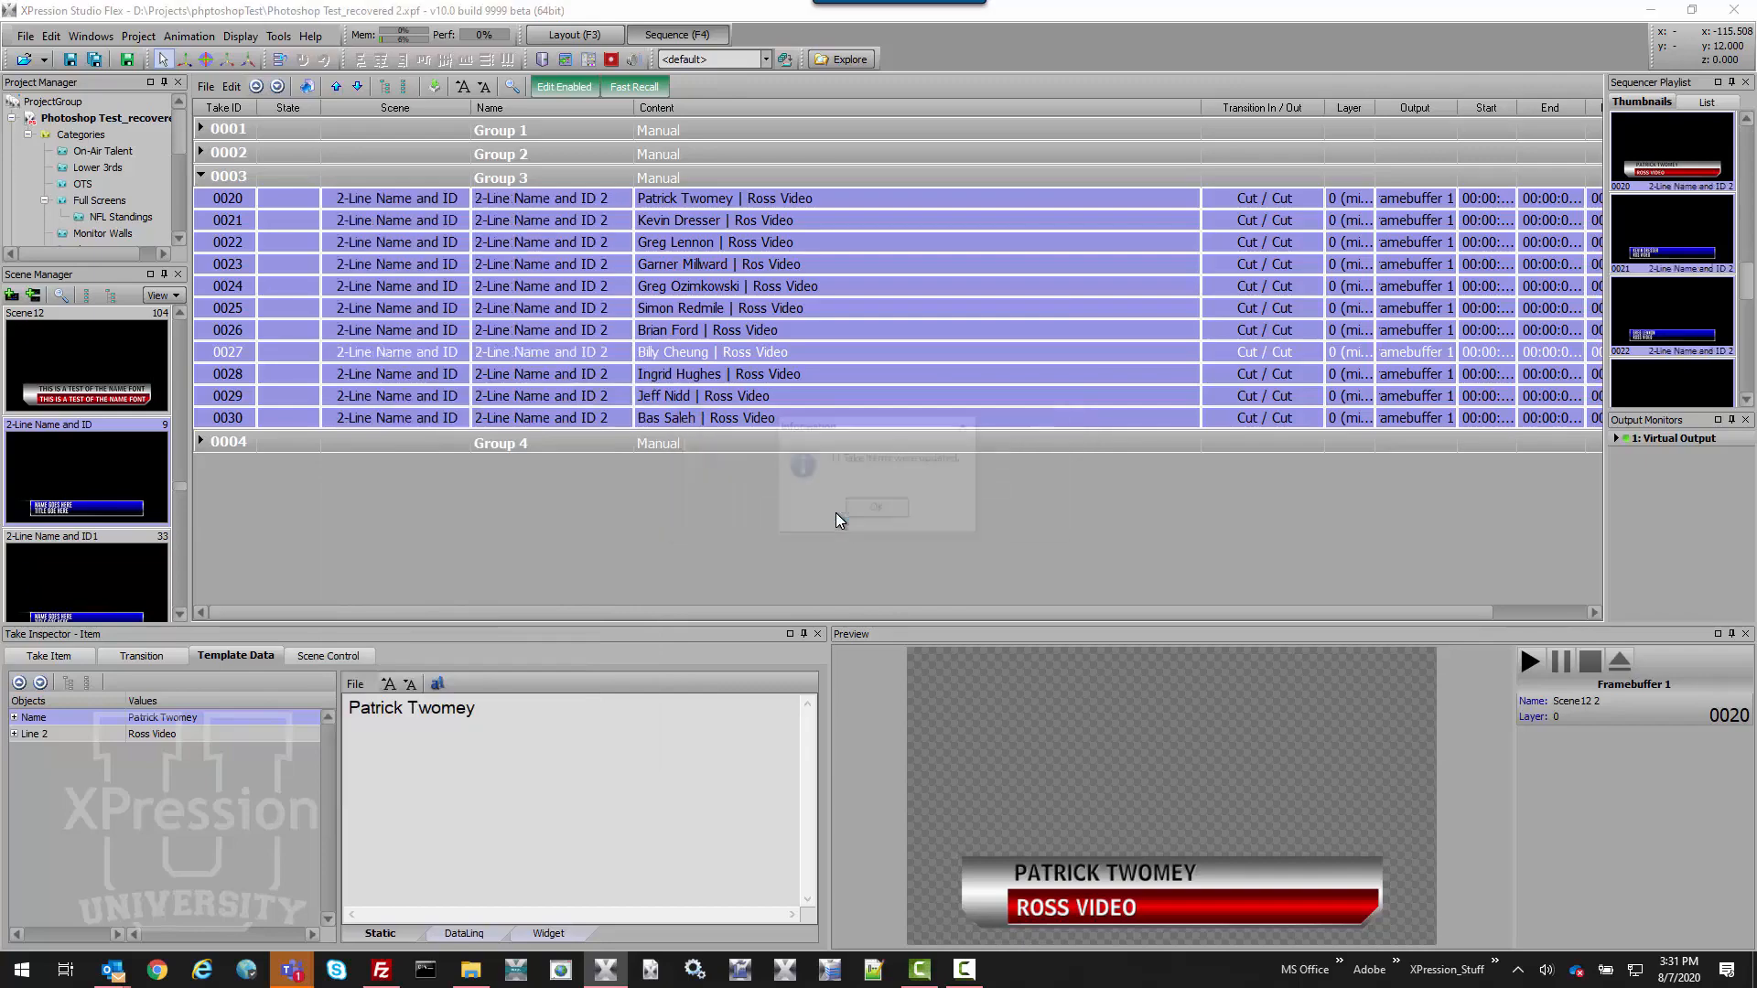
click(893, 518)
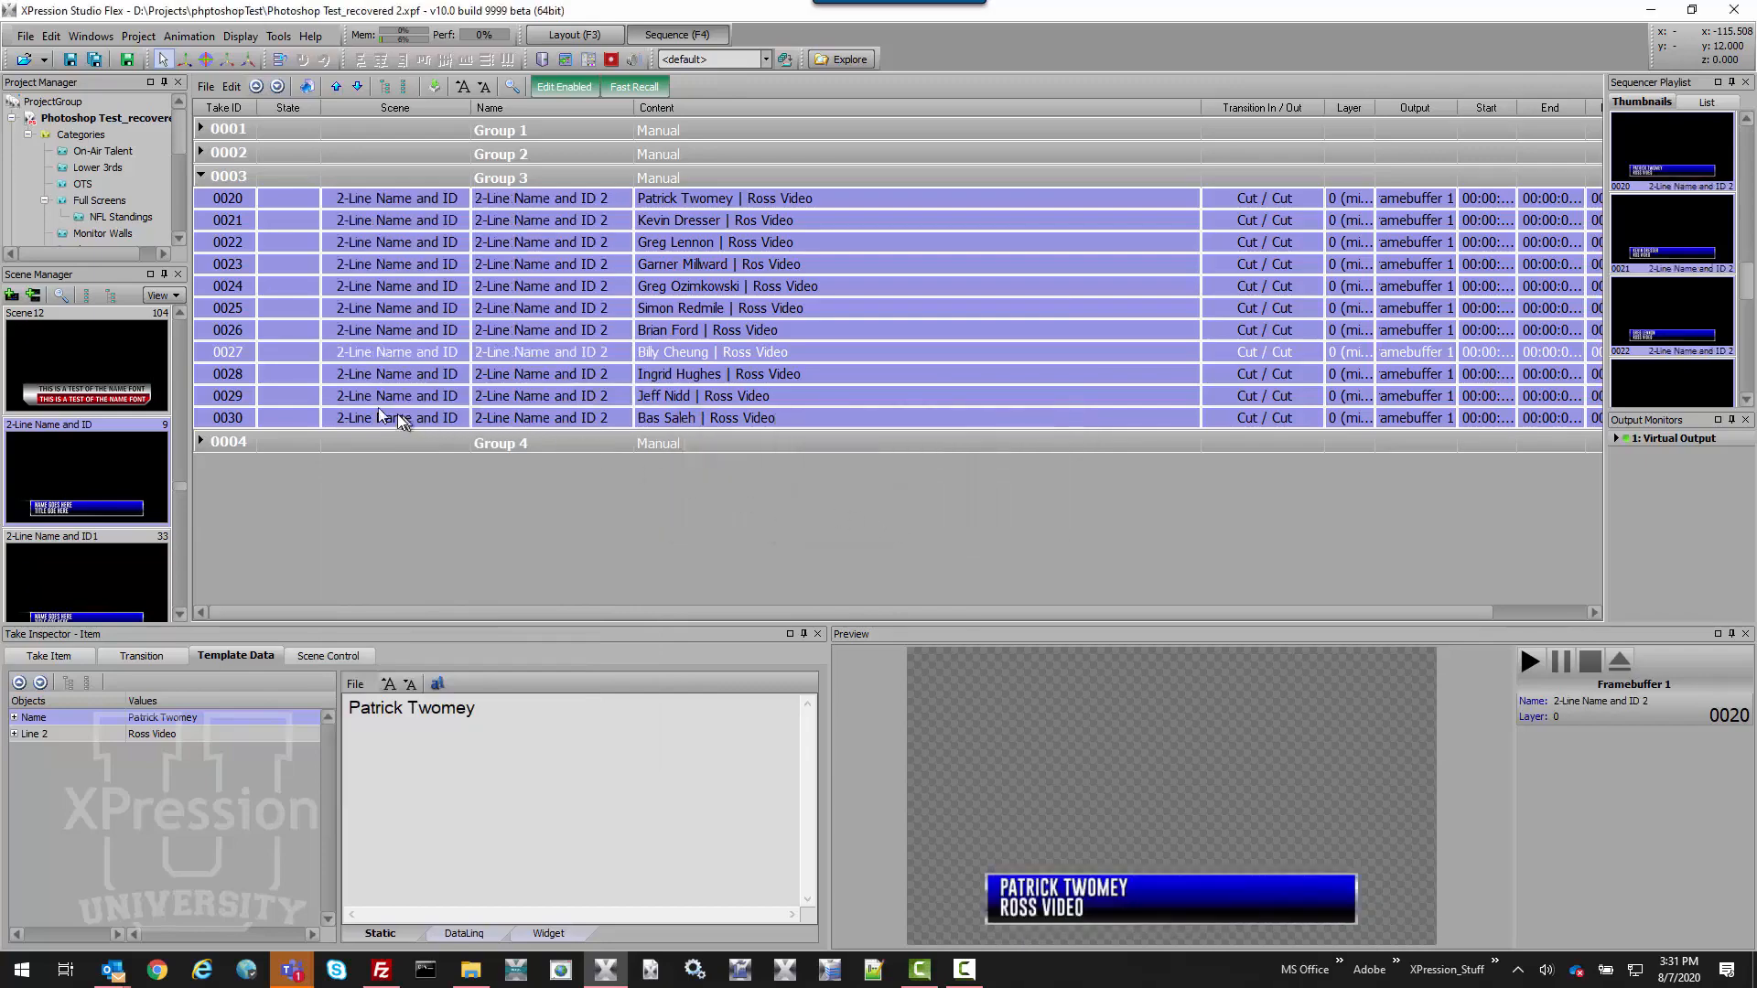
click(325, 401)
Replace take 0029's scene with Scene12 so it previews as a red lower third.
right_click(307, 402)
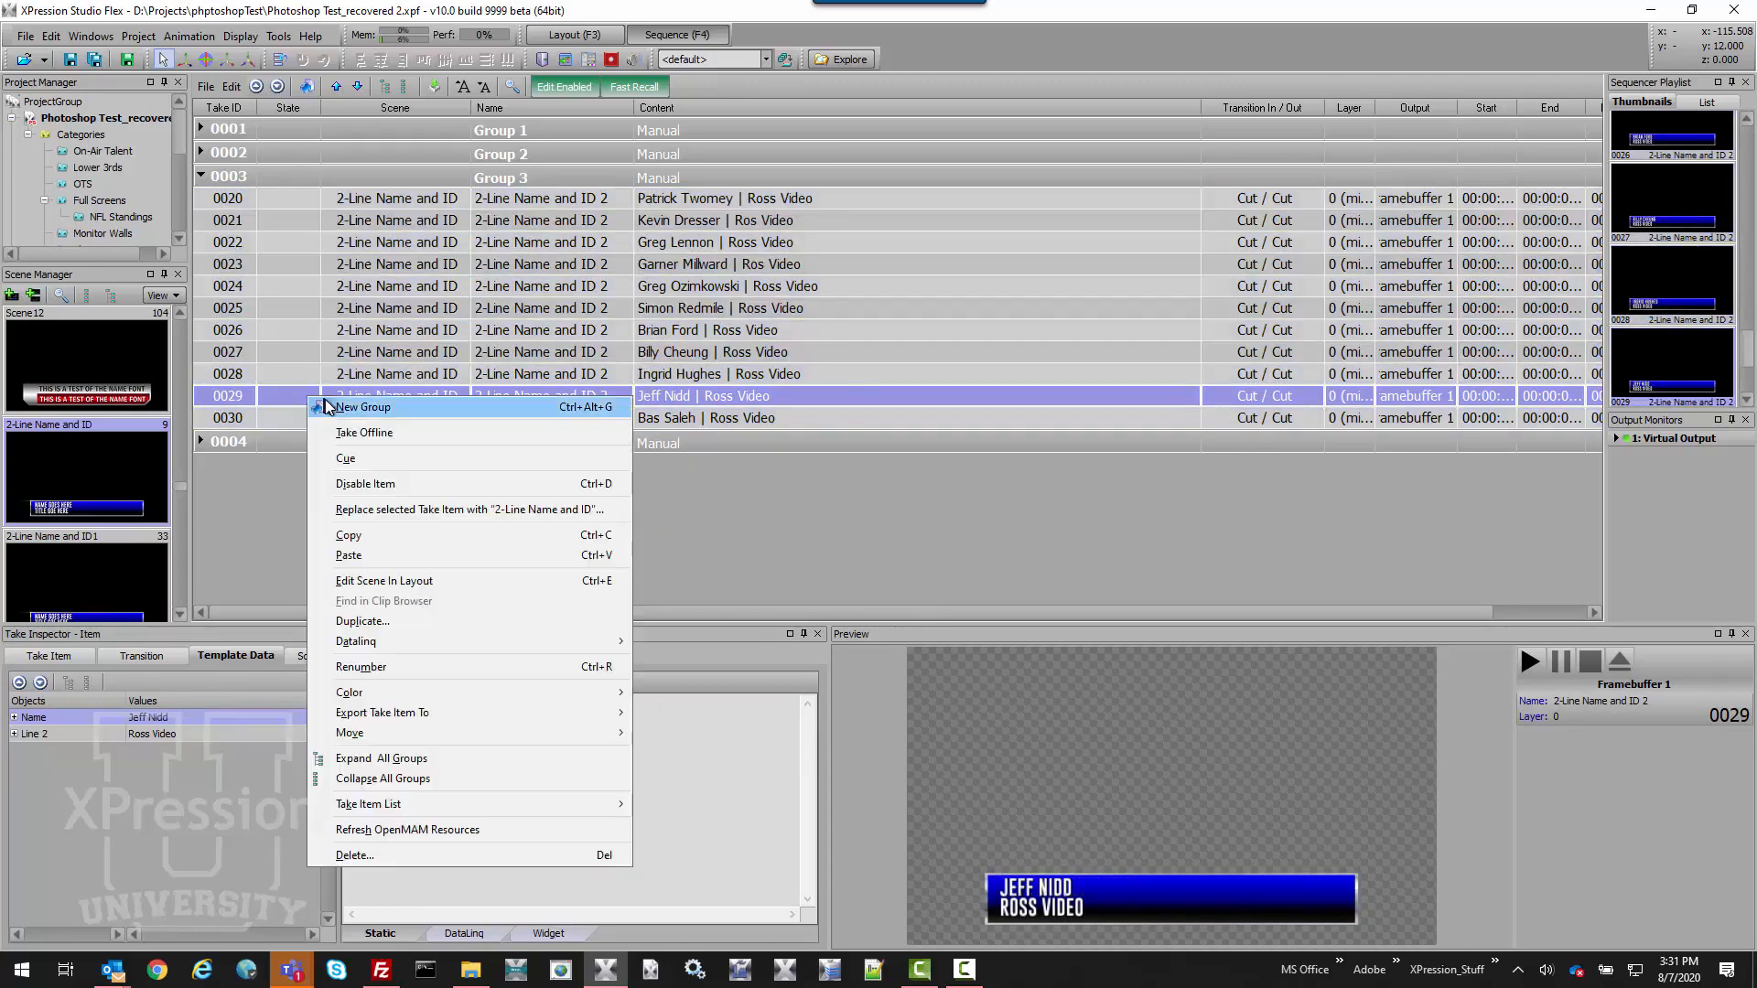
click(131, 393)
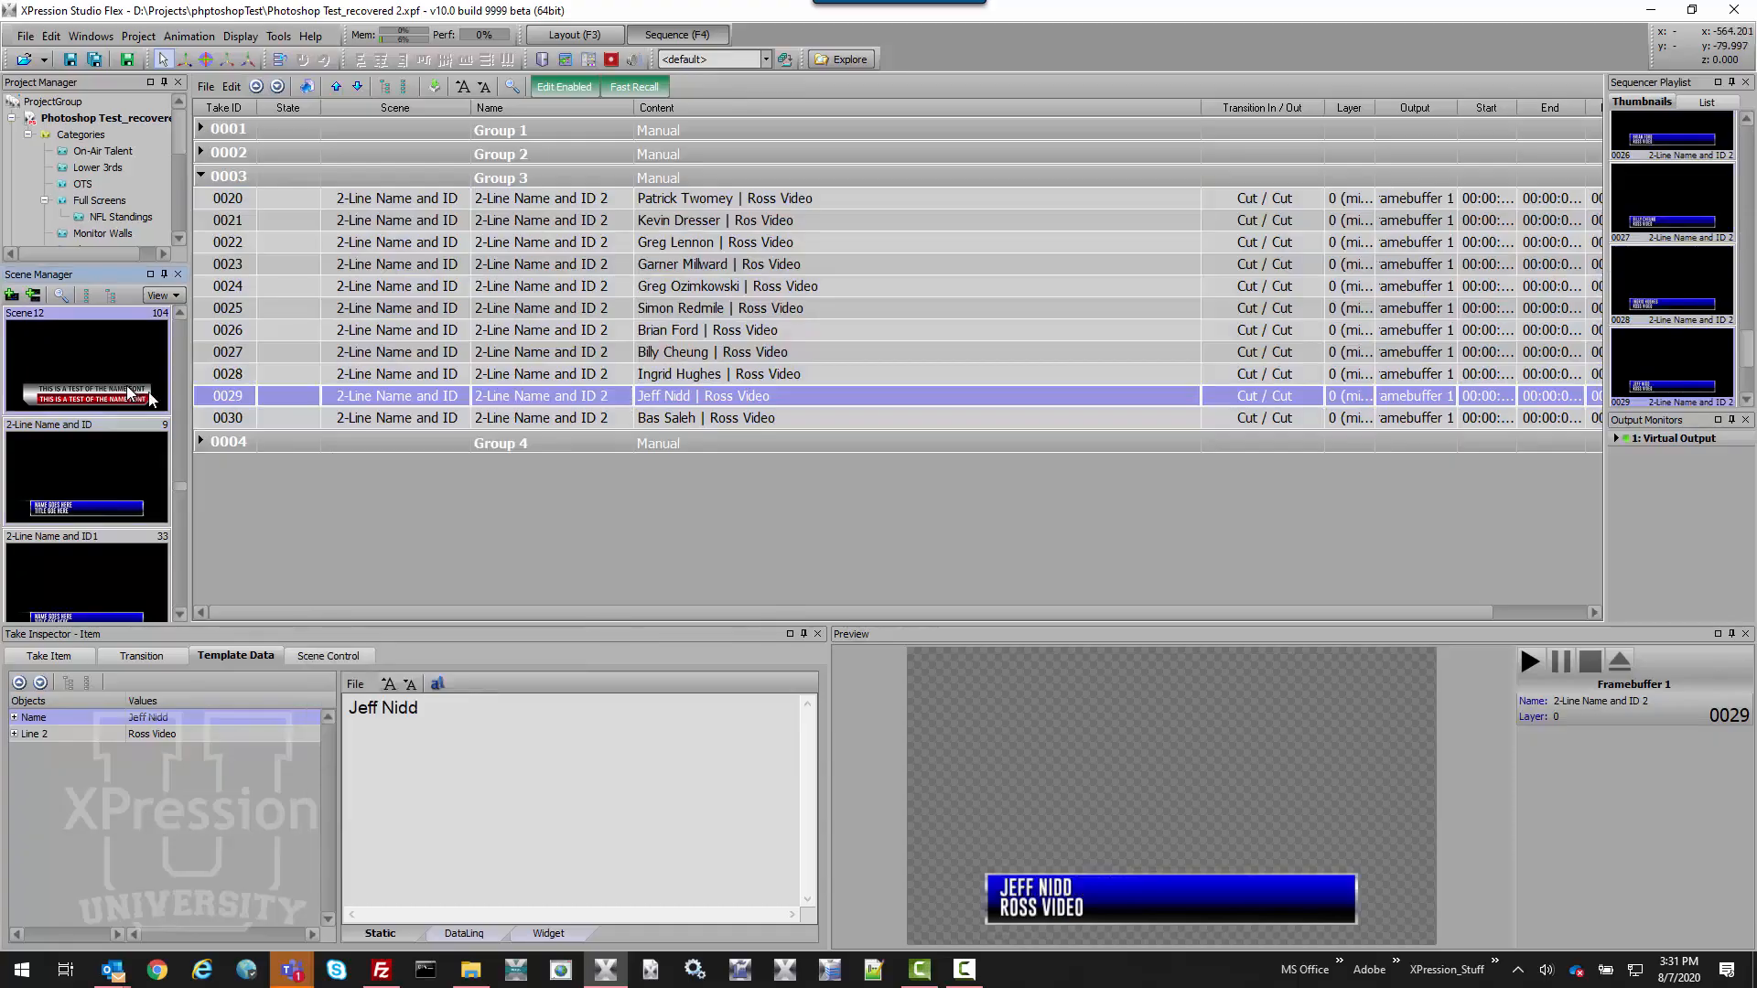
right_click(275, 399)
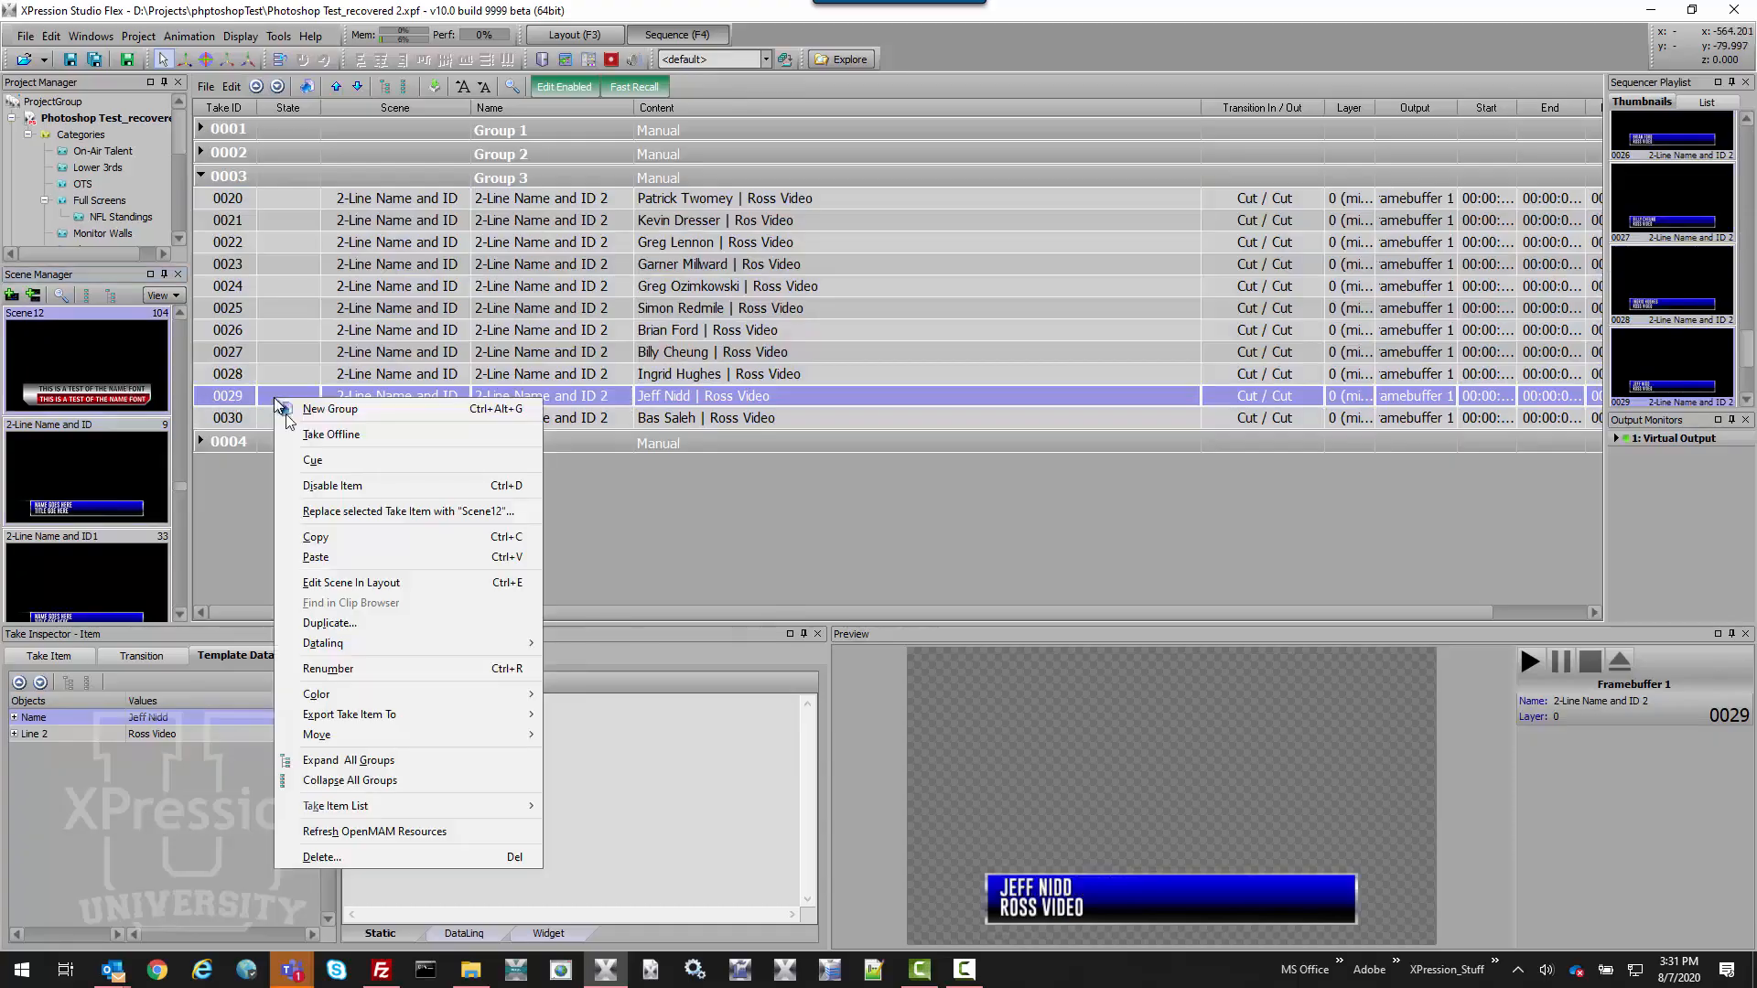
click(366, 511)
click(840, 510)
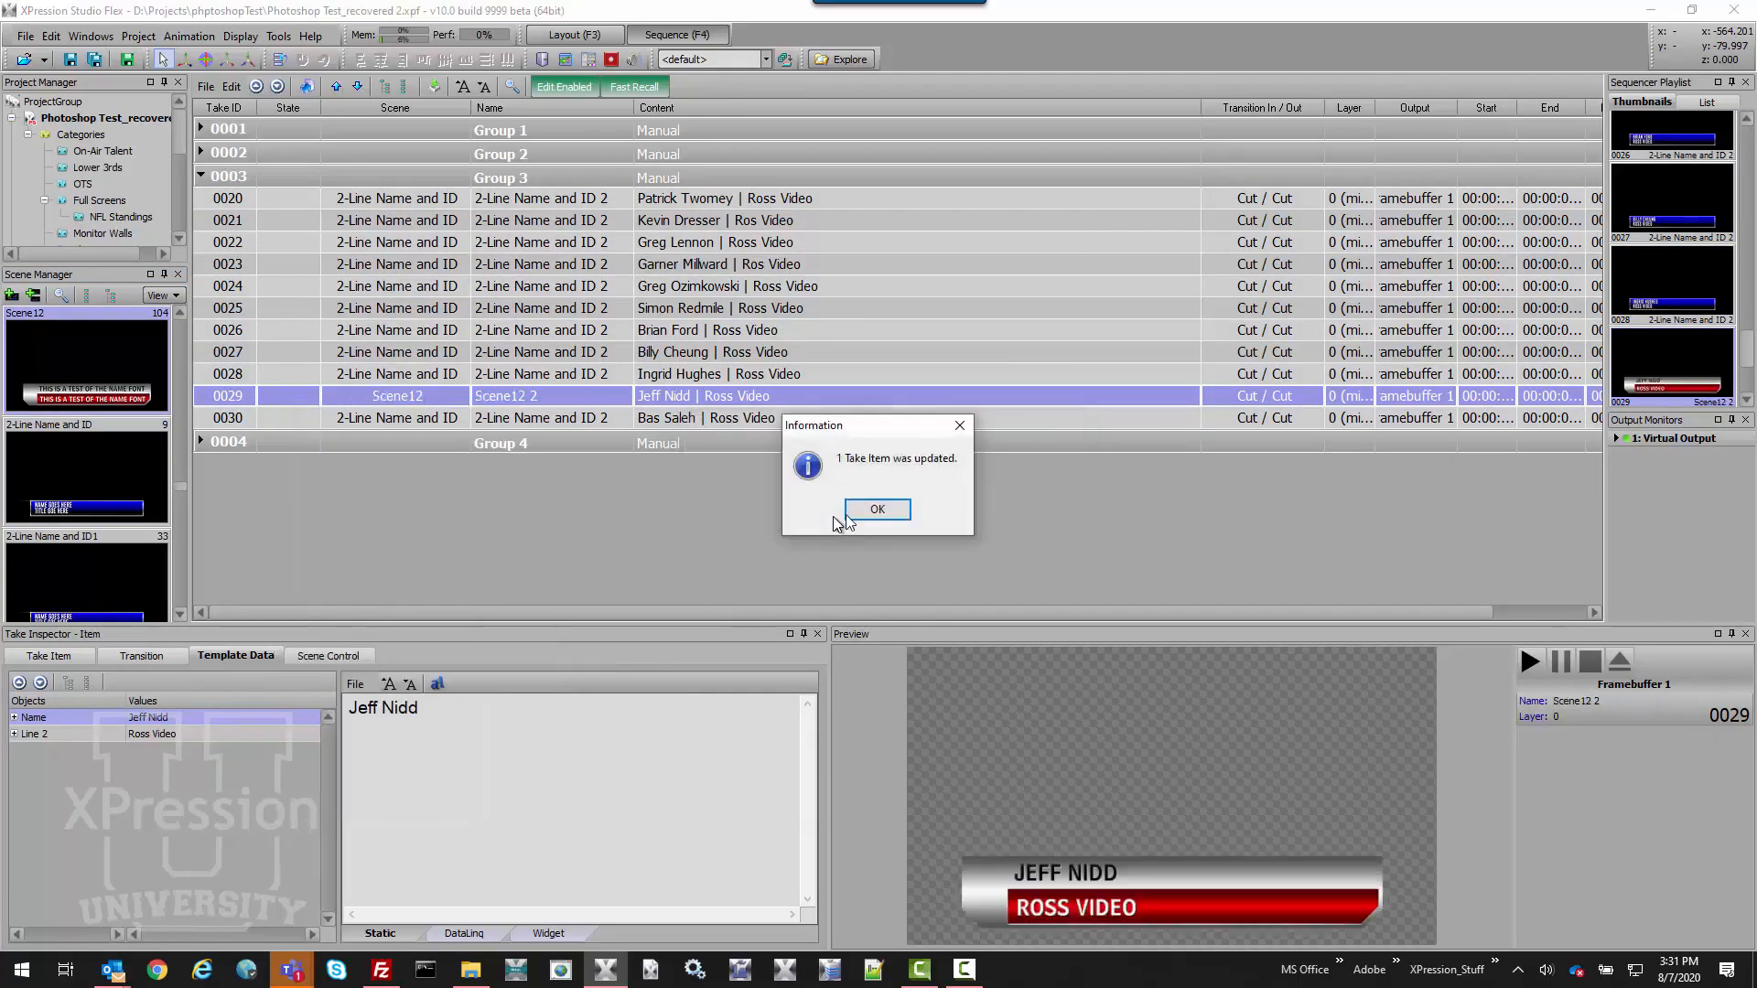
click(878, 509)
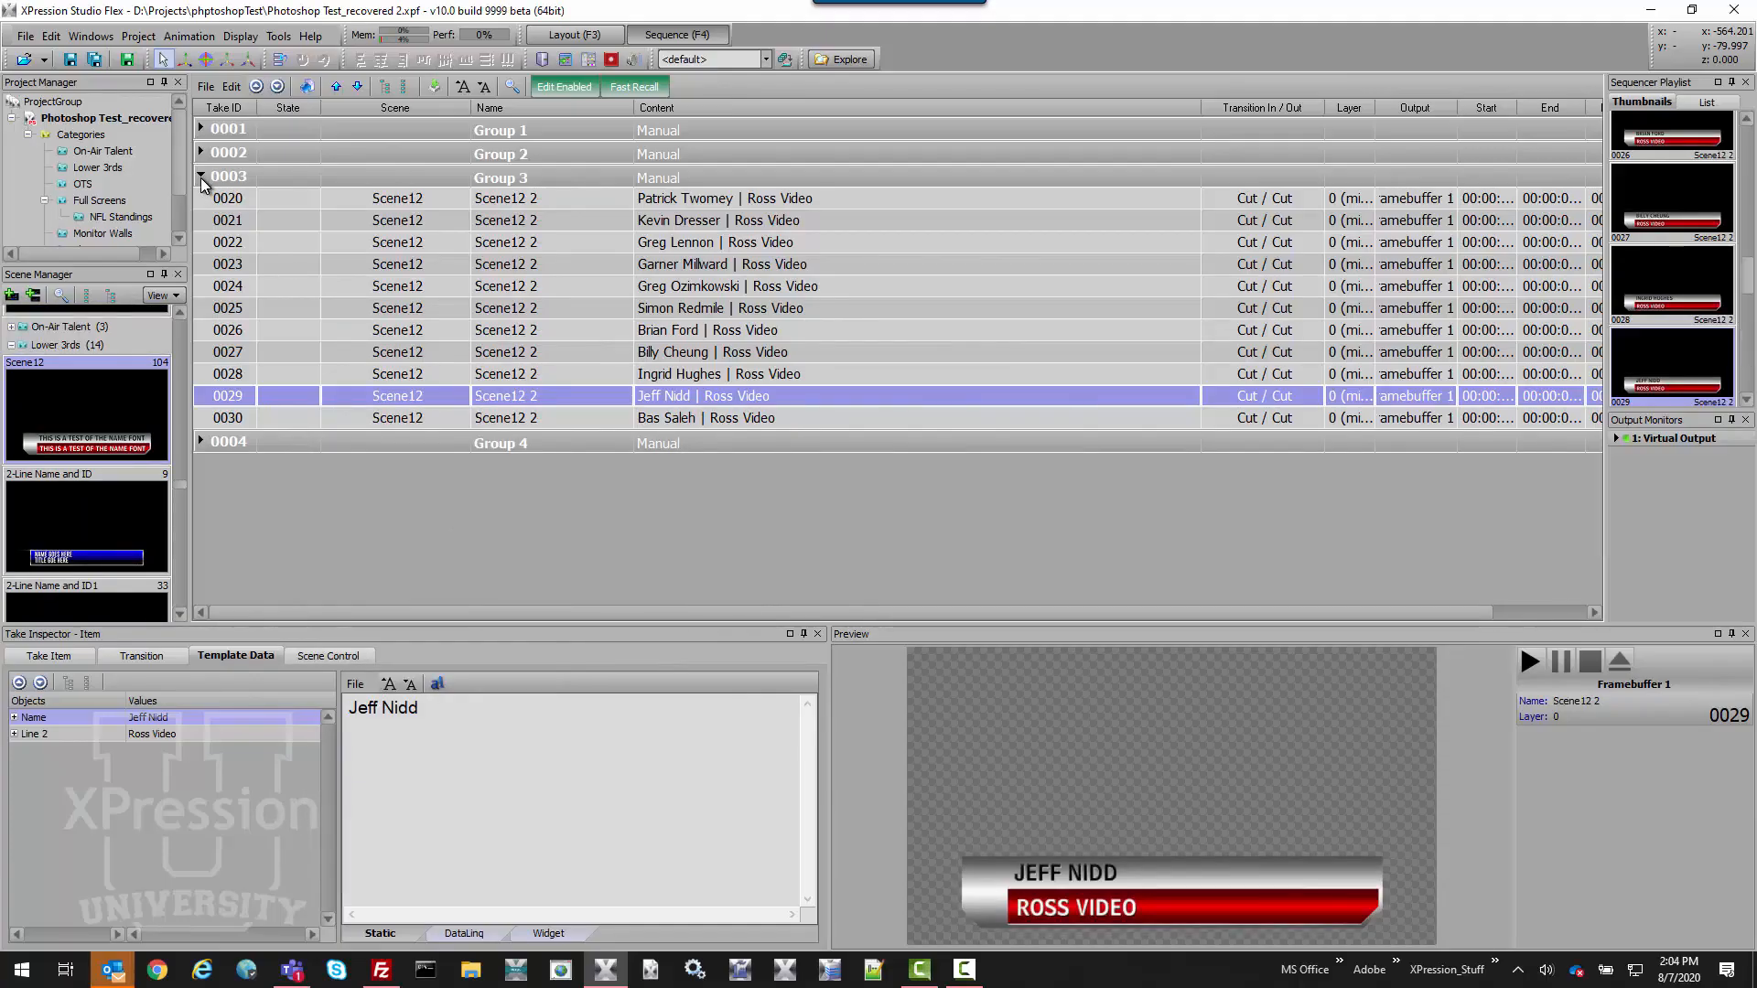
Collapse Groups 3 and 2, expand Group 1, and select school-board take 50137.
click(201, 177)
click(202, 153)
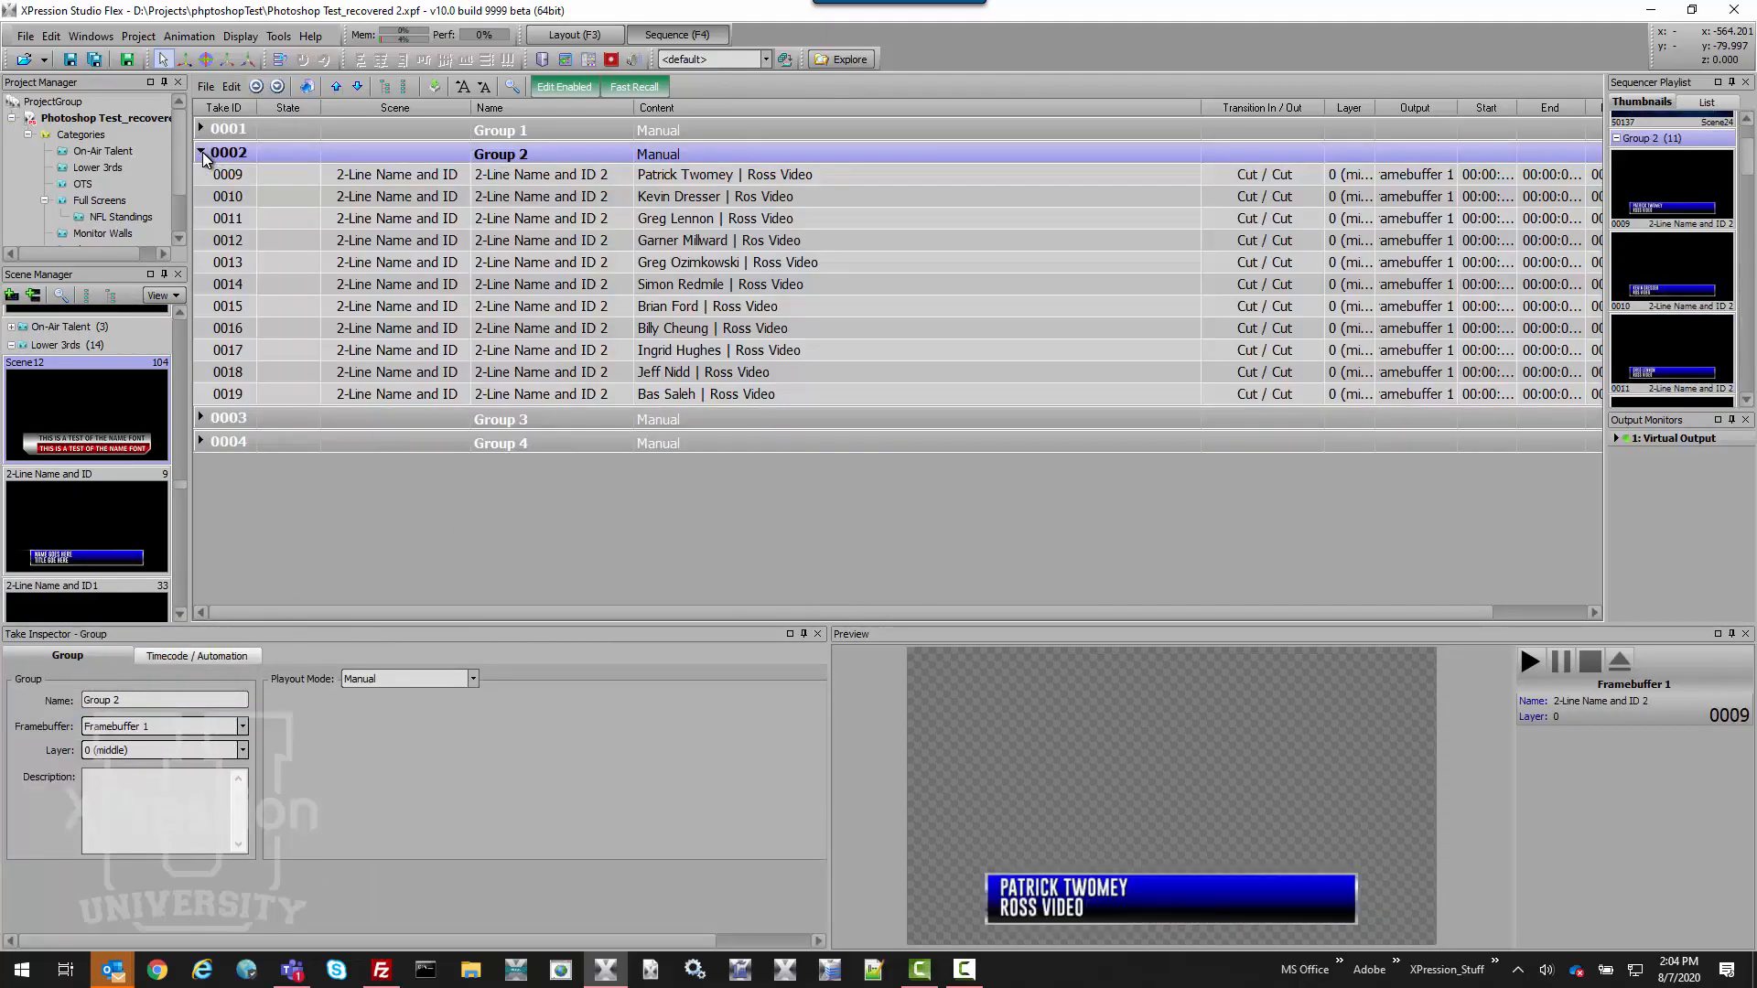
click(201, 153)
click(202, 128)
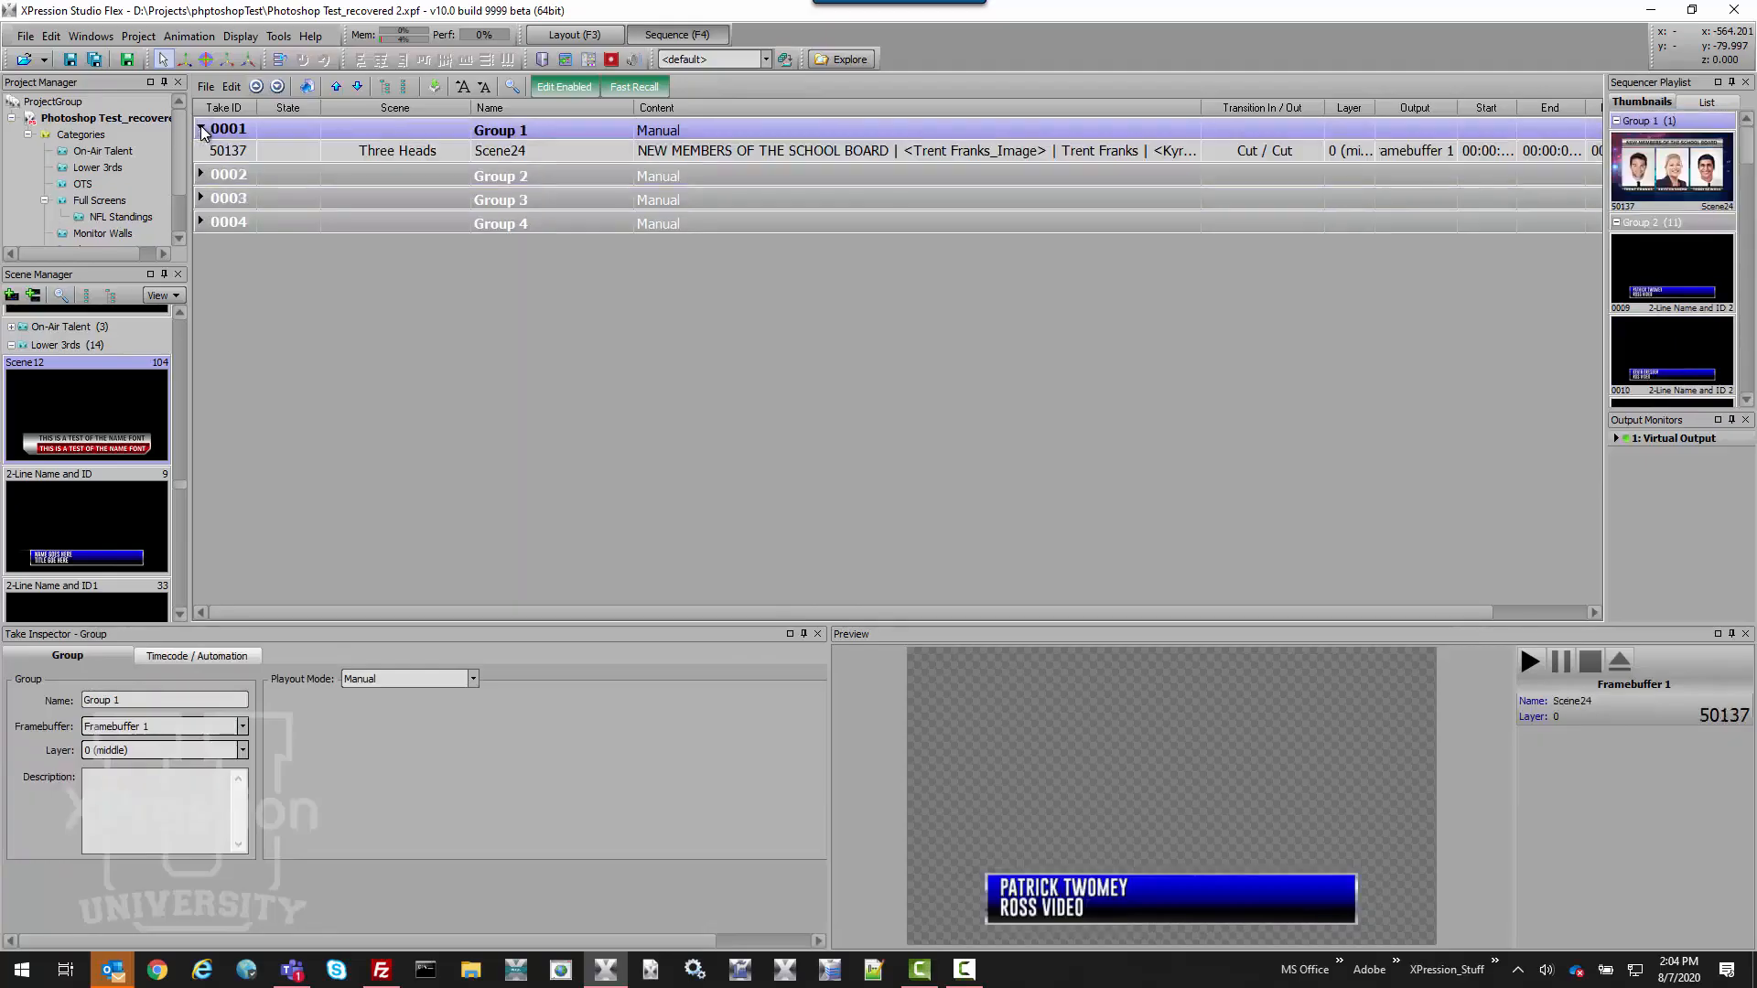
click(329, 150)
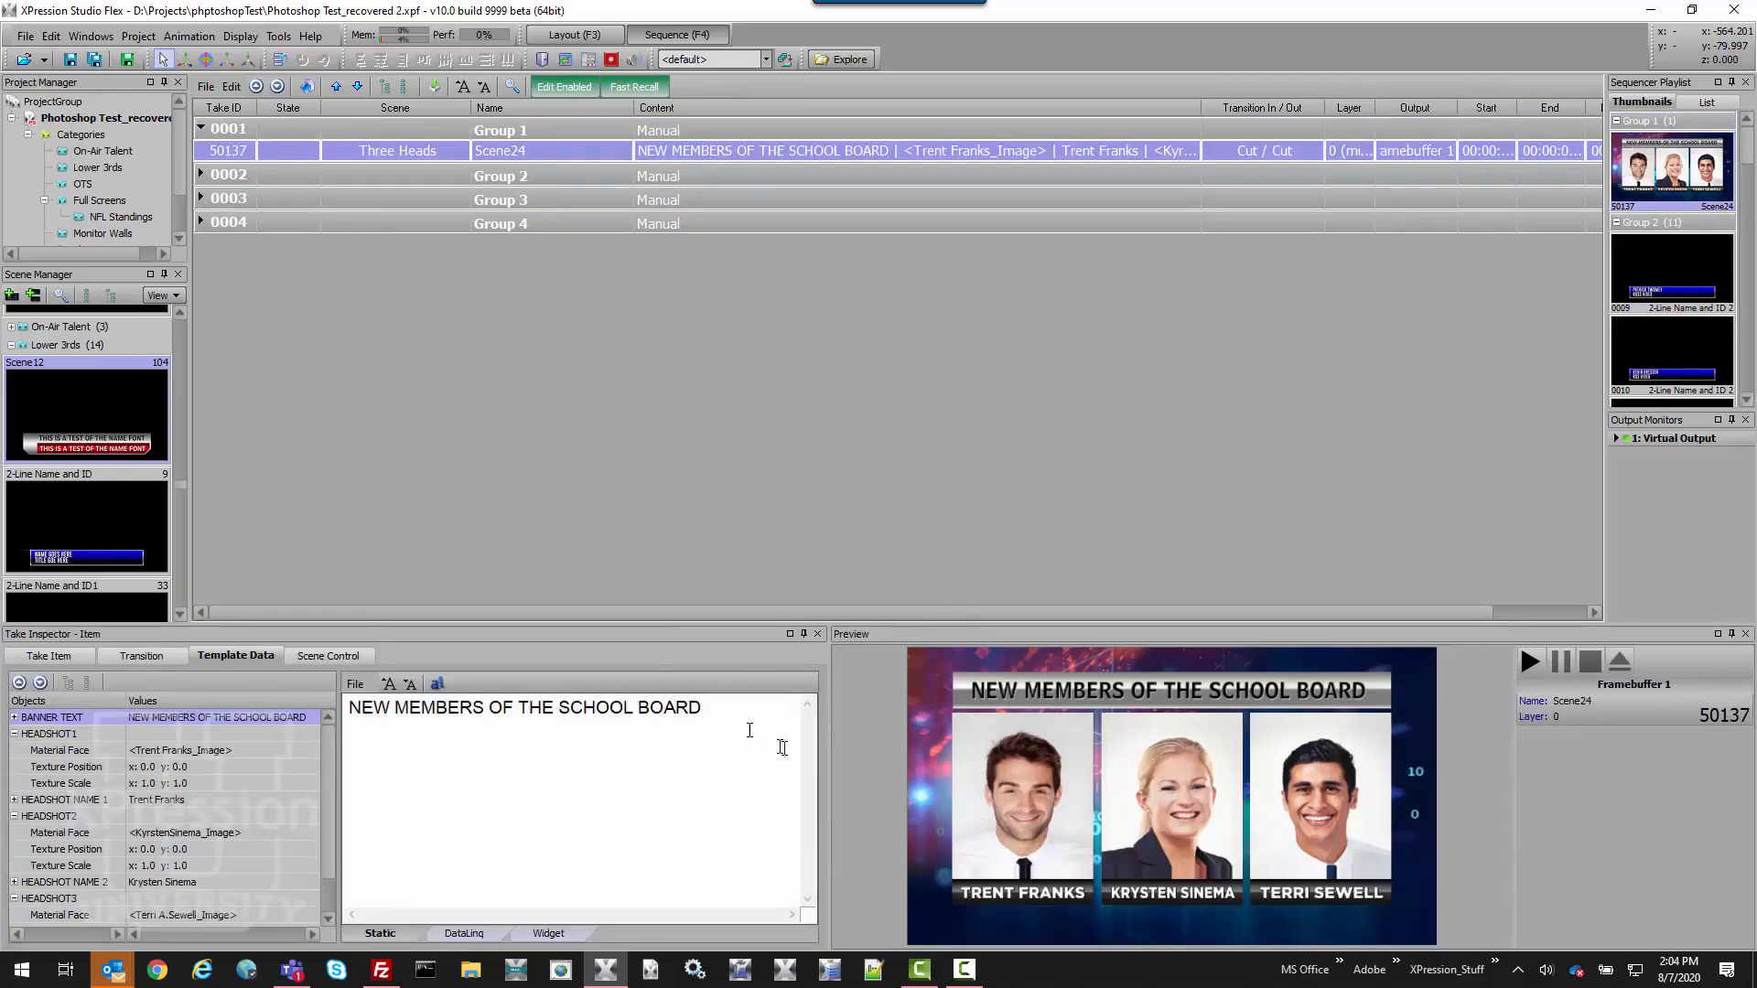
Search the scenes for 'two head' to find the Two Heads scene.
click(57, 297)
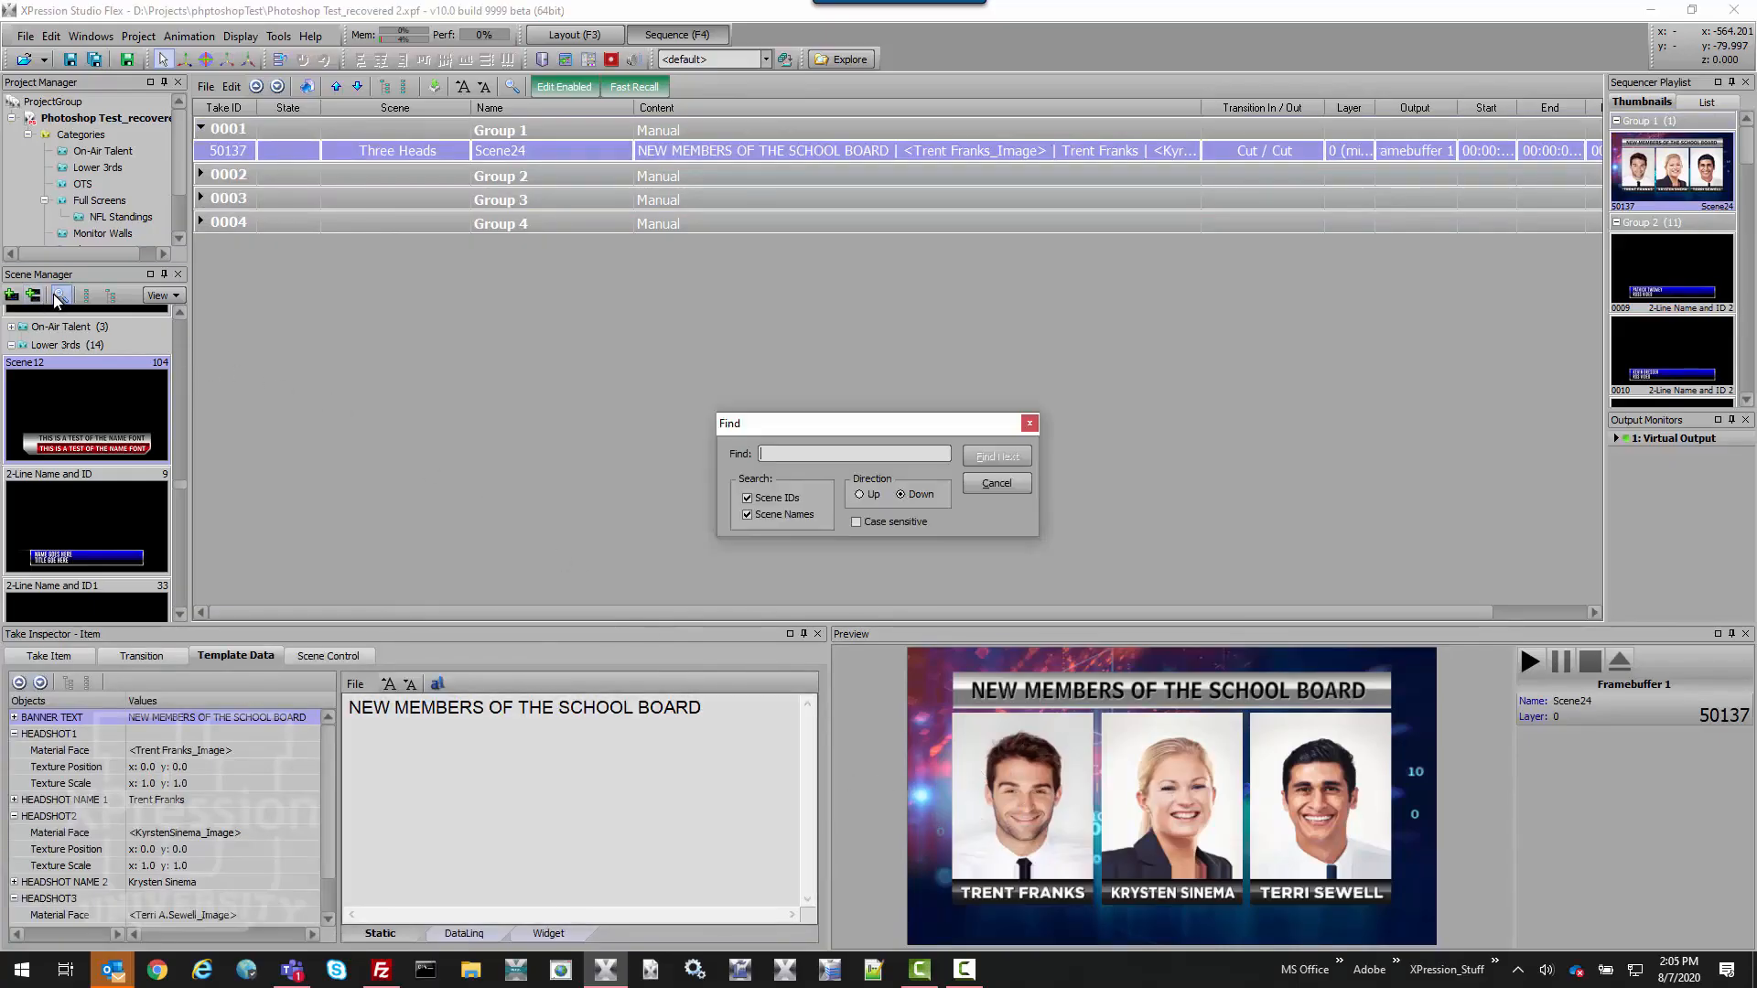
text(two head)
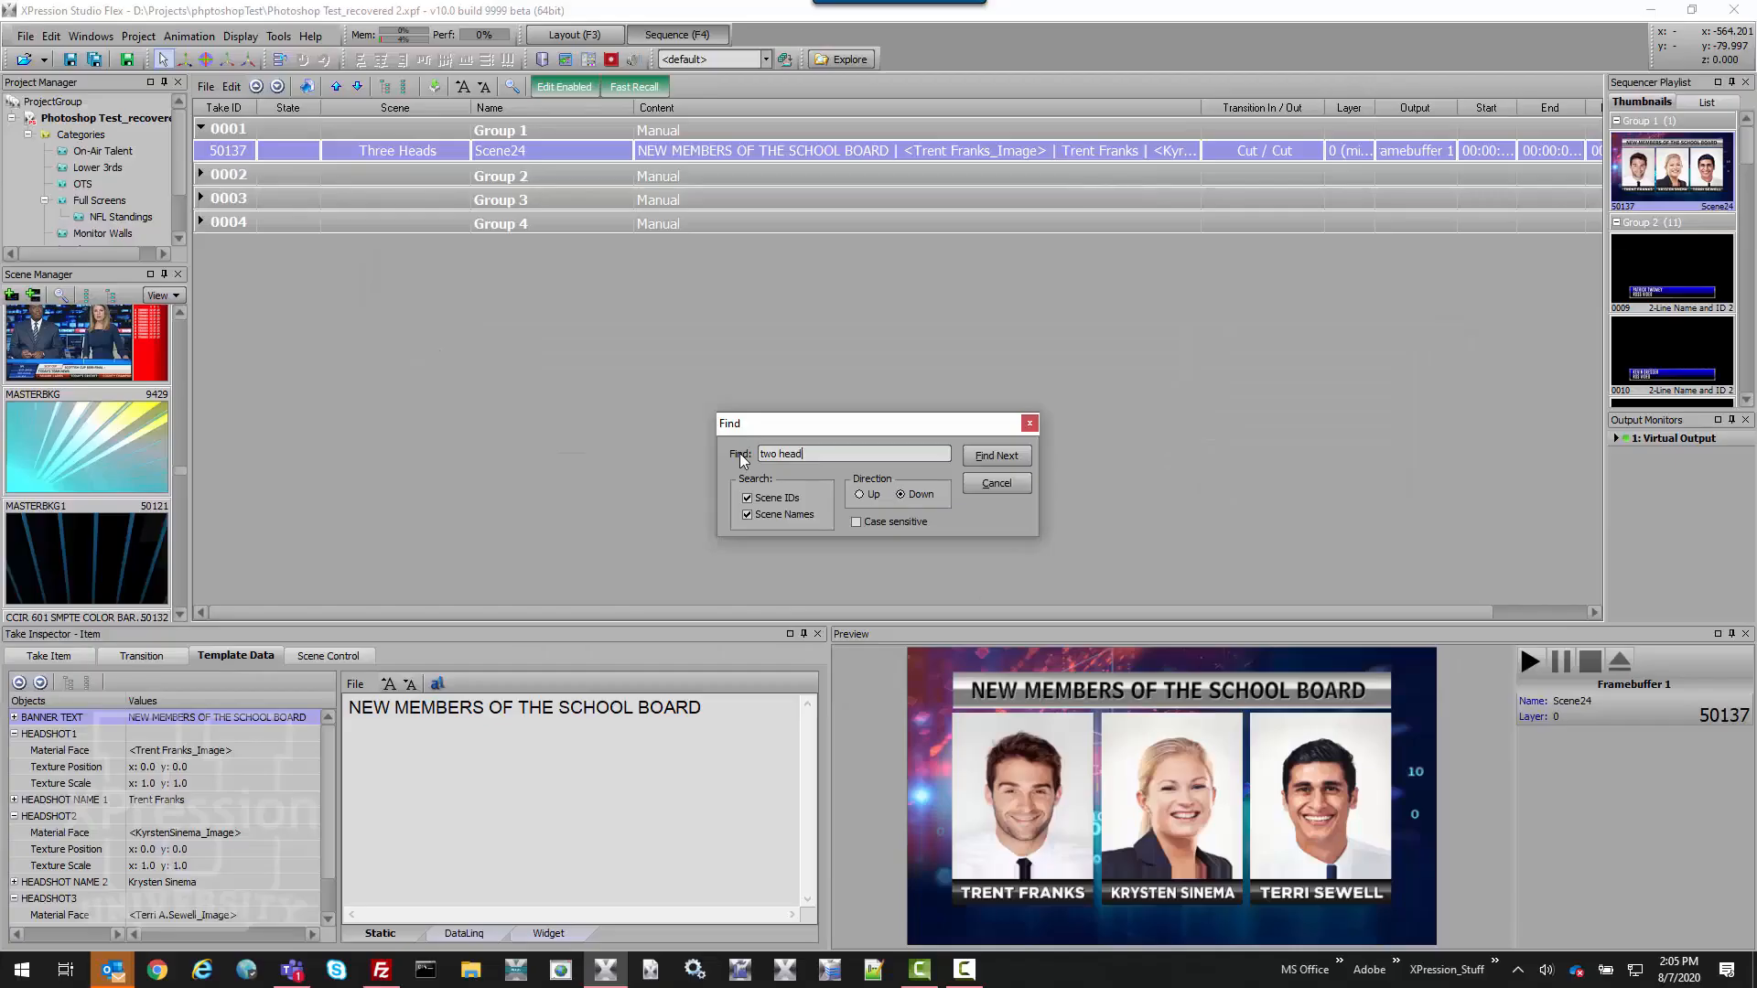
key(Return)
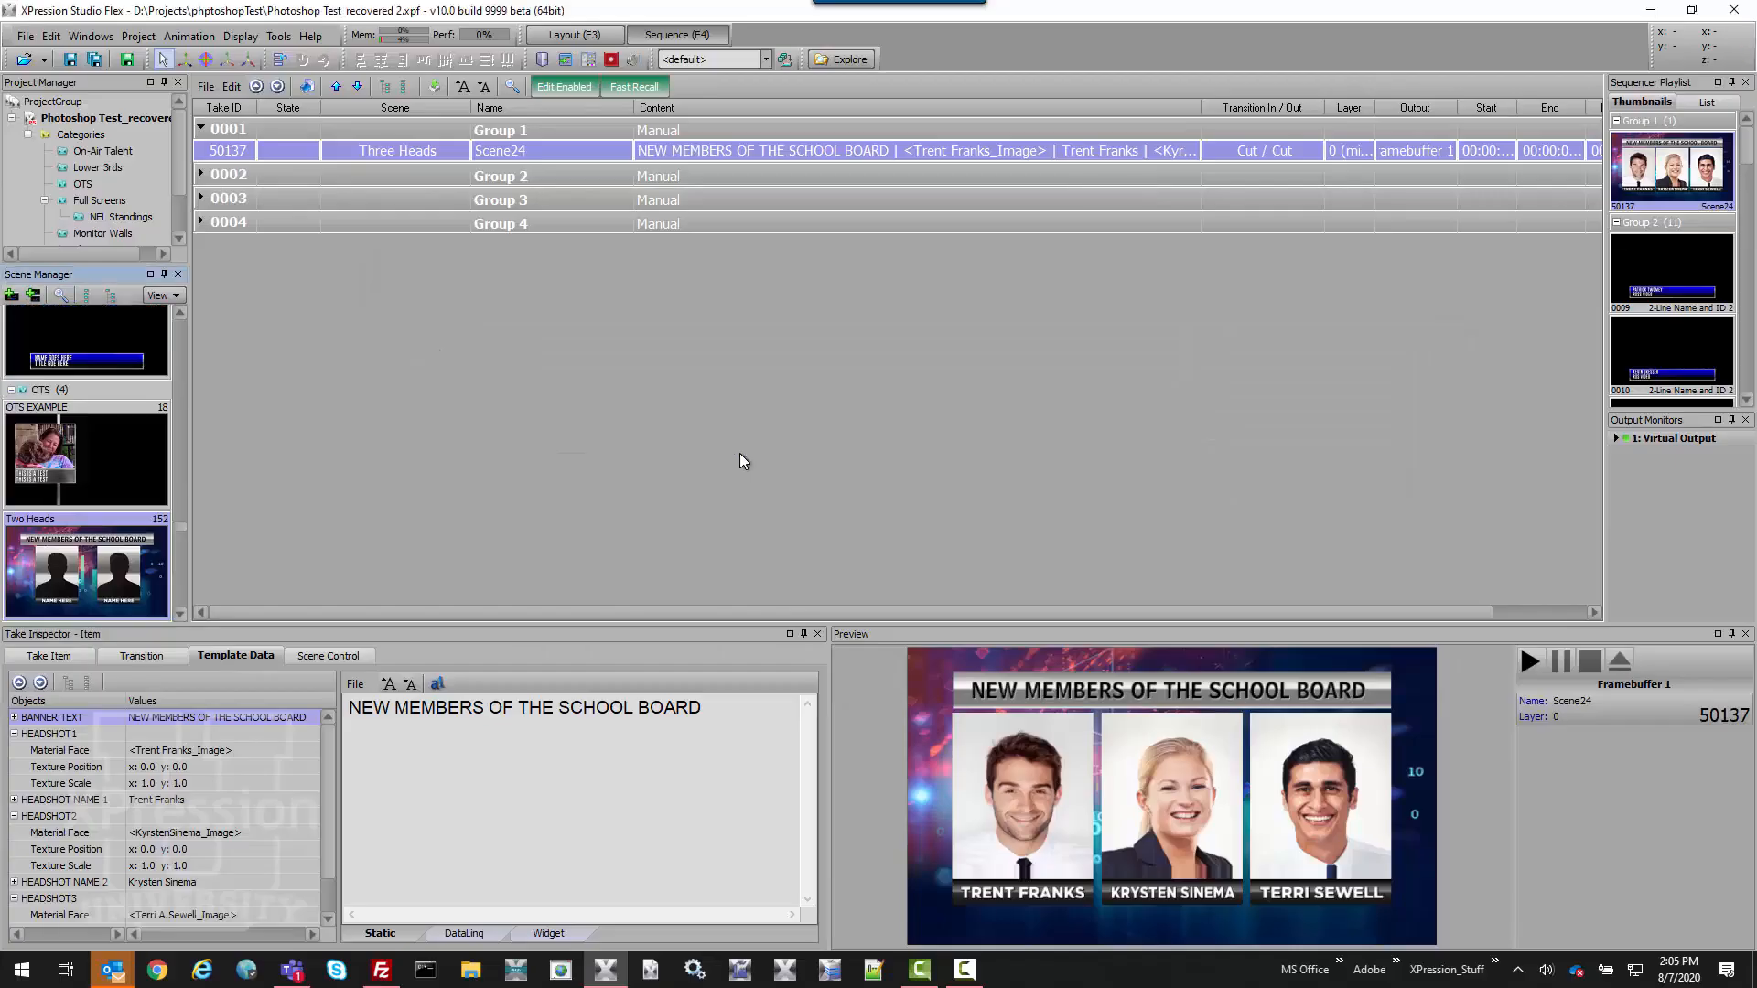
Assign the Two Heads scene to take 50137 and confirm.
right_click(81, 580)
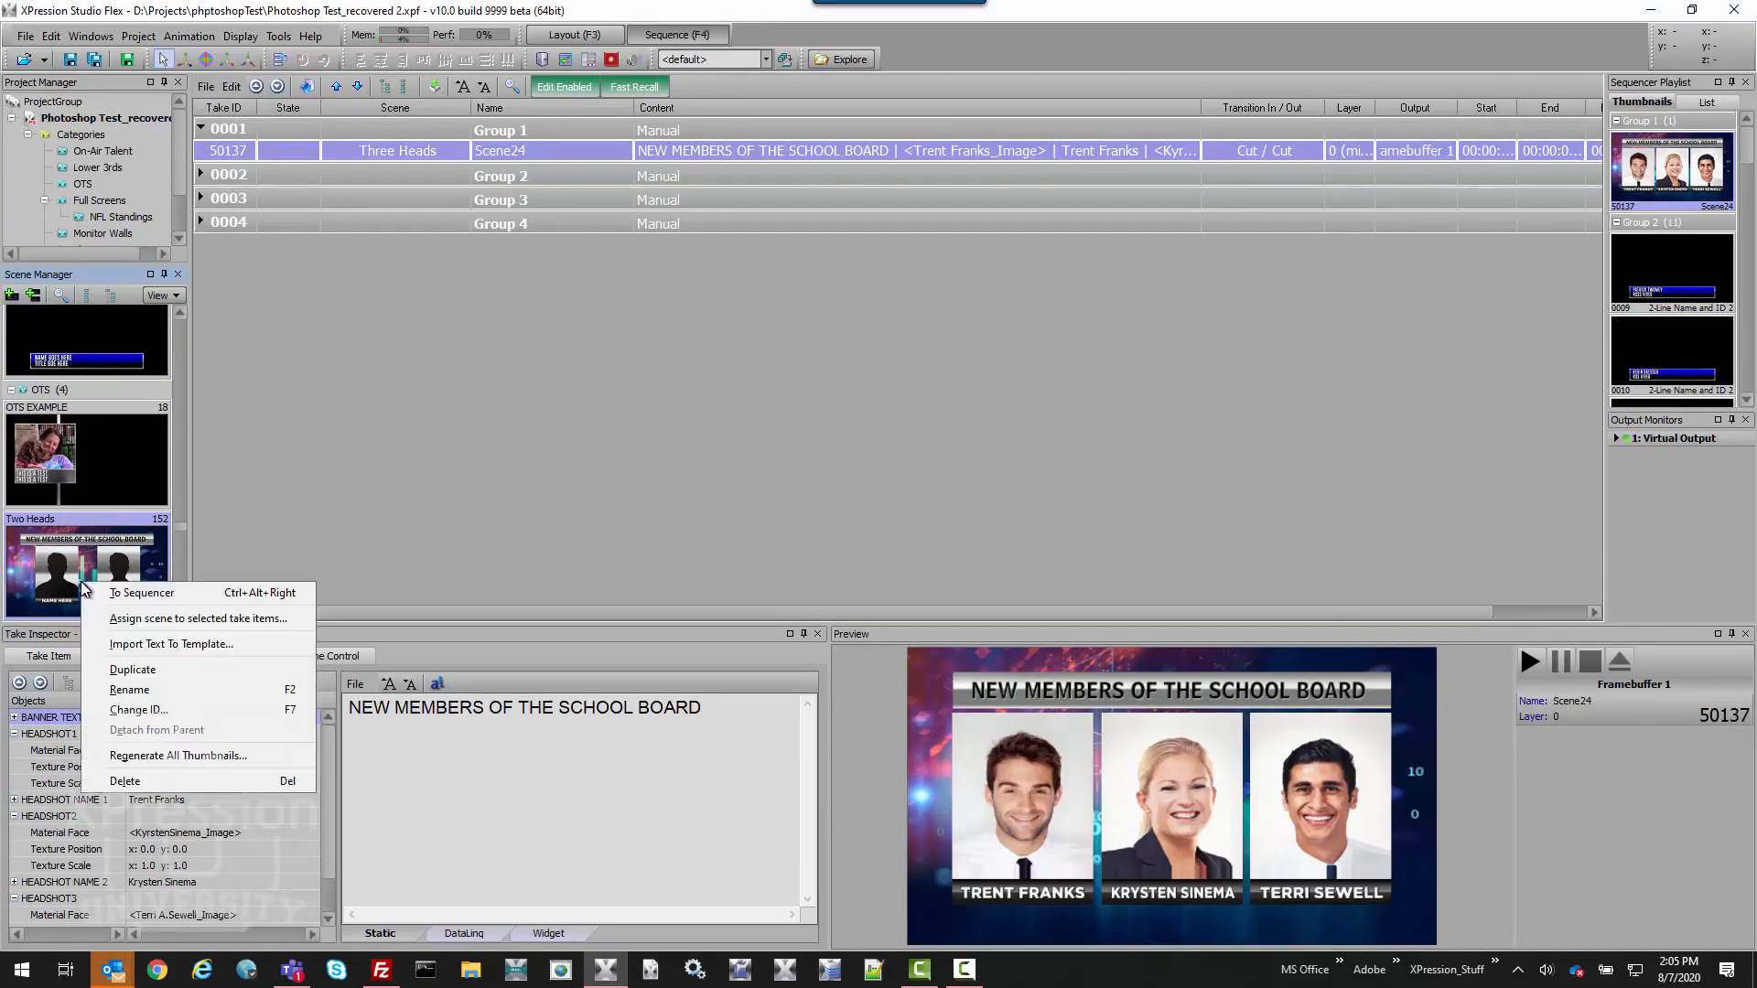
click(153, 621)
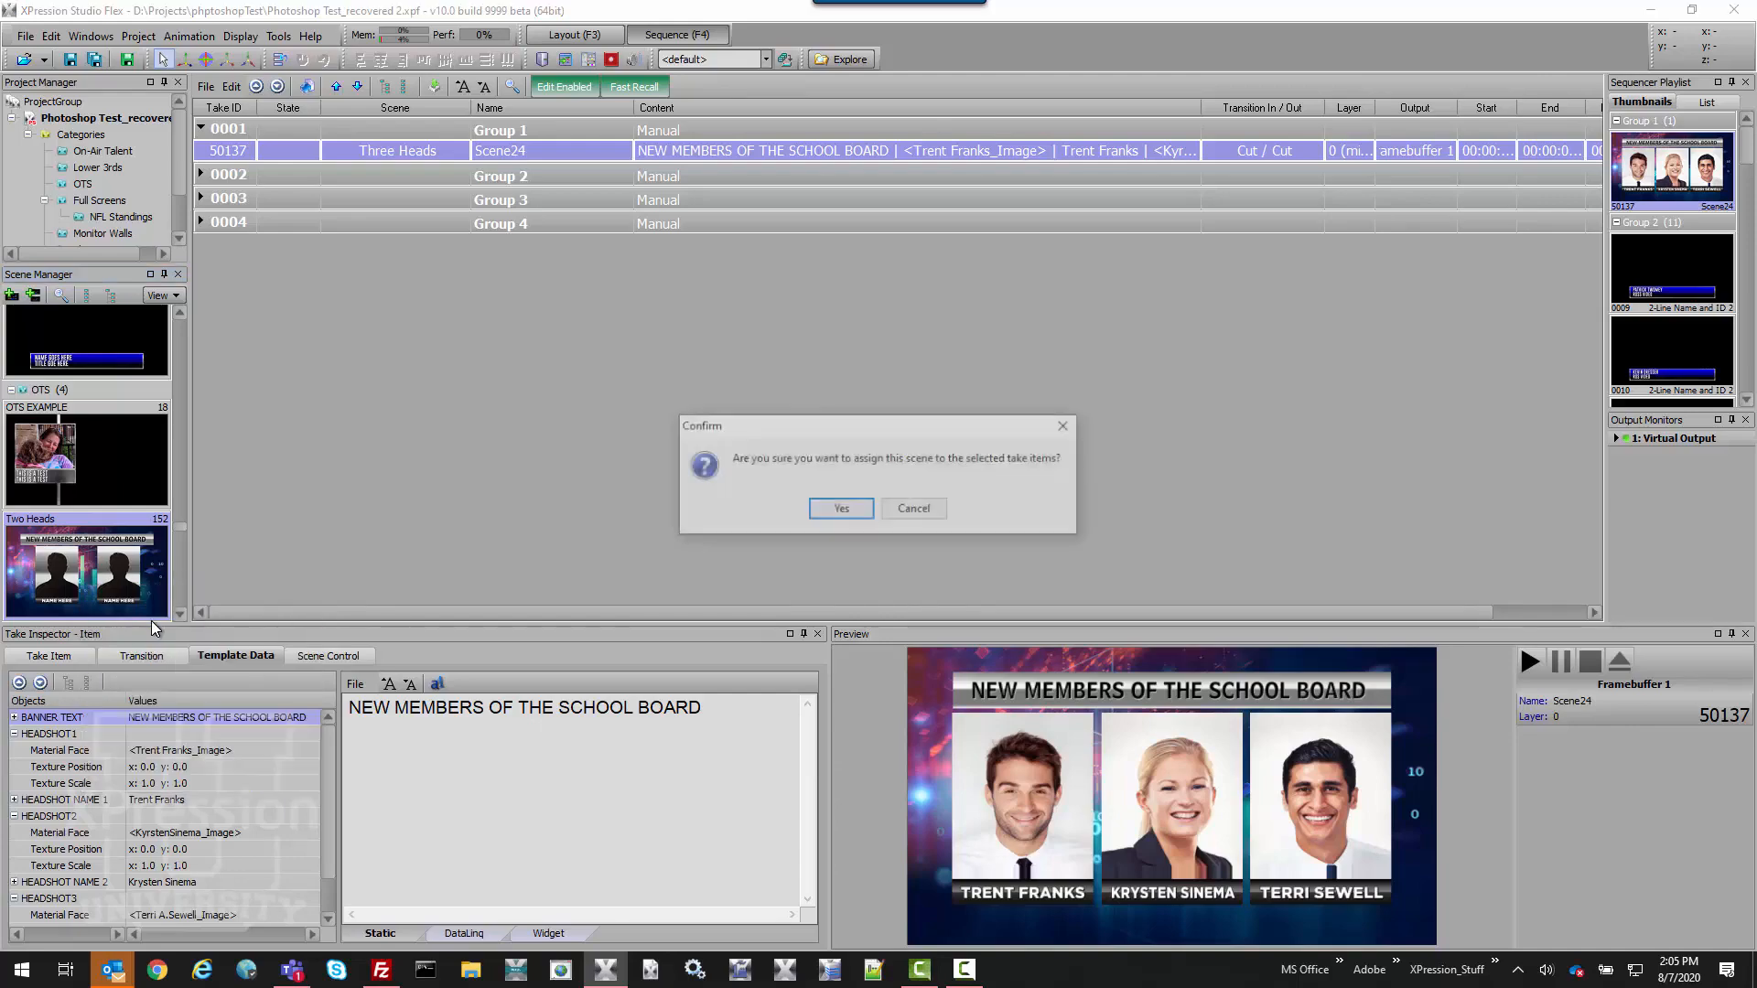
click(856, 511)
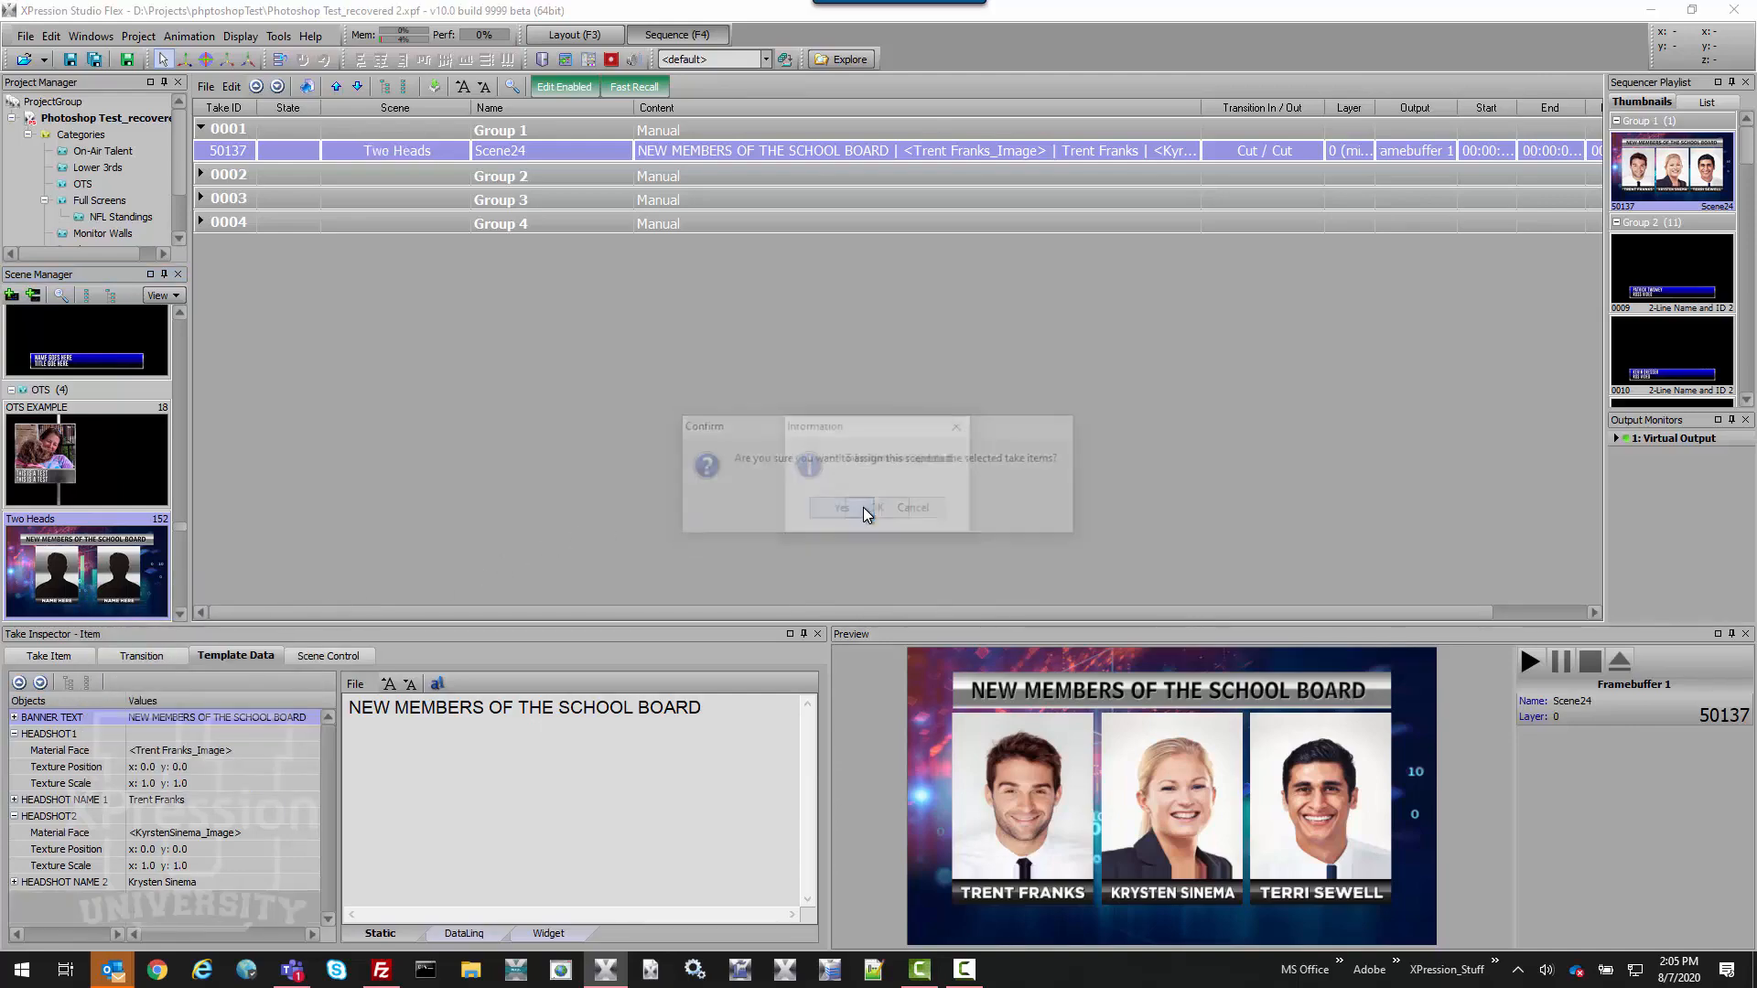
click(876, 511)
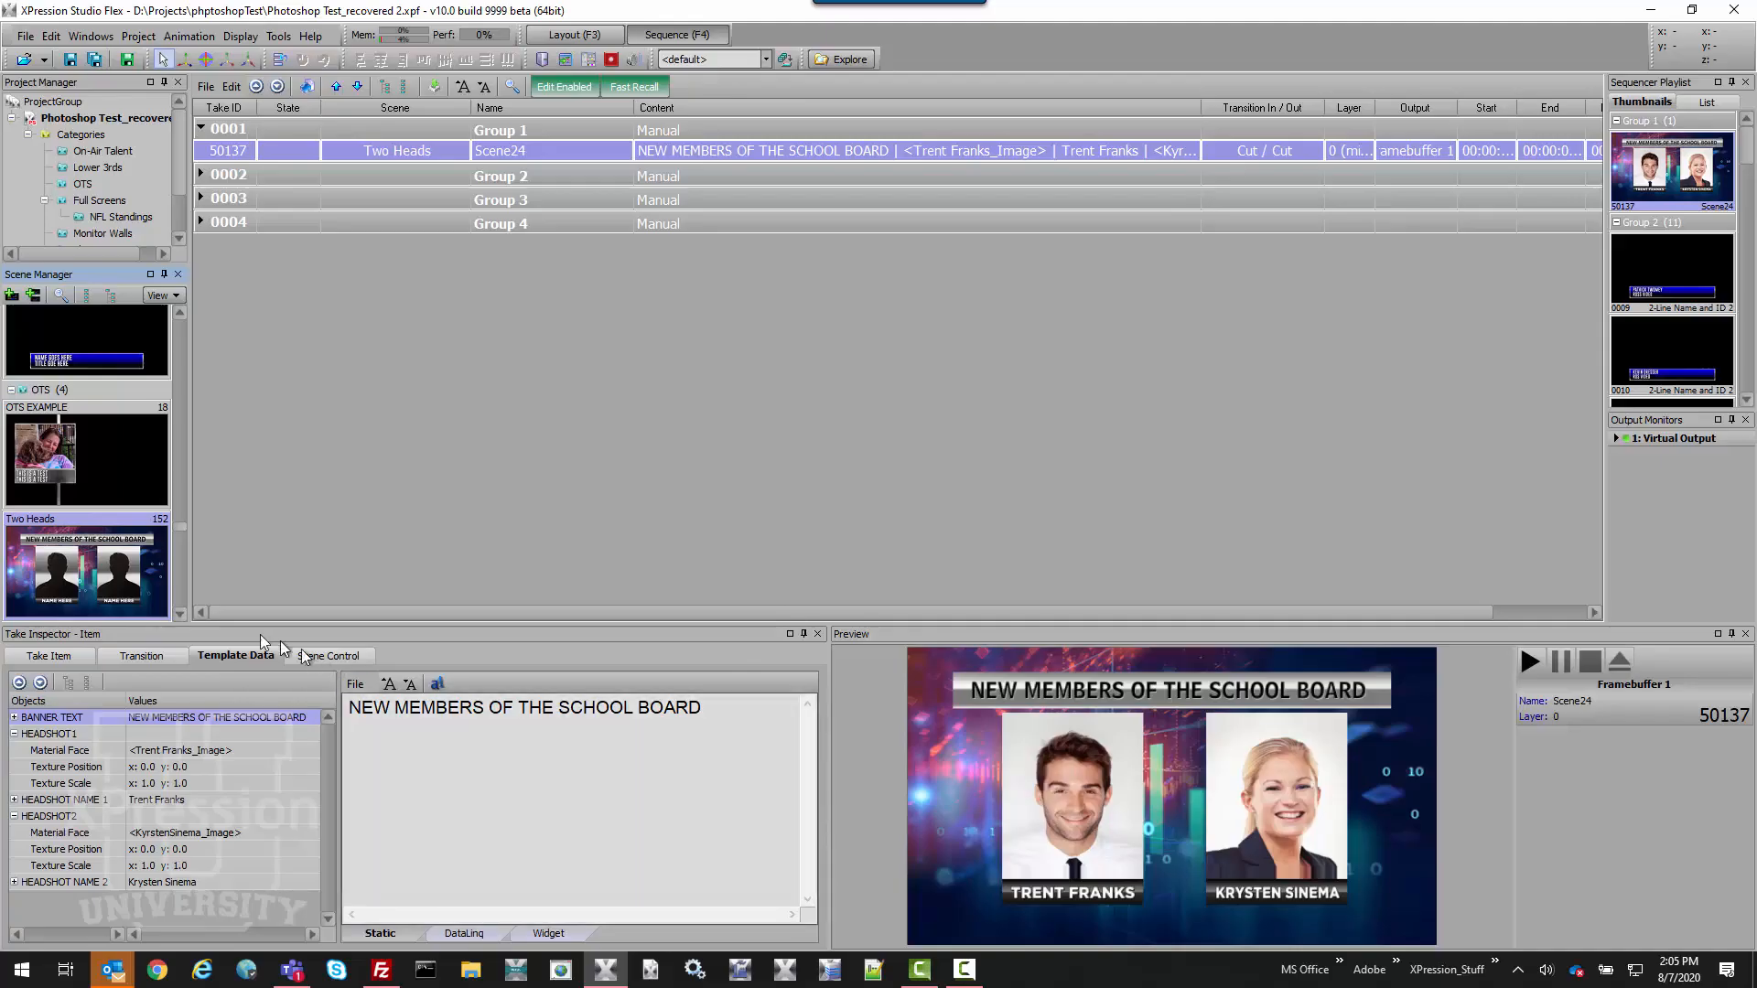
Scroll the scene list and select the Three Heads scene.
click(178, 610)
drag(178, 610, 178, 610)
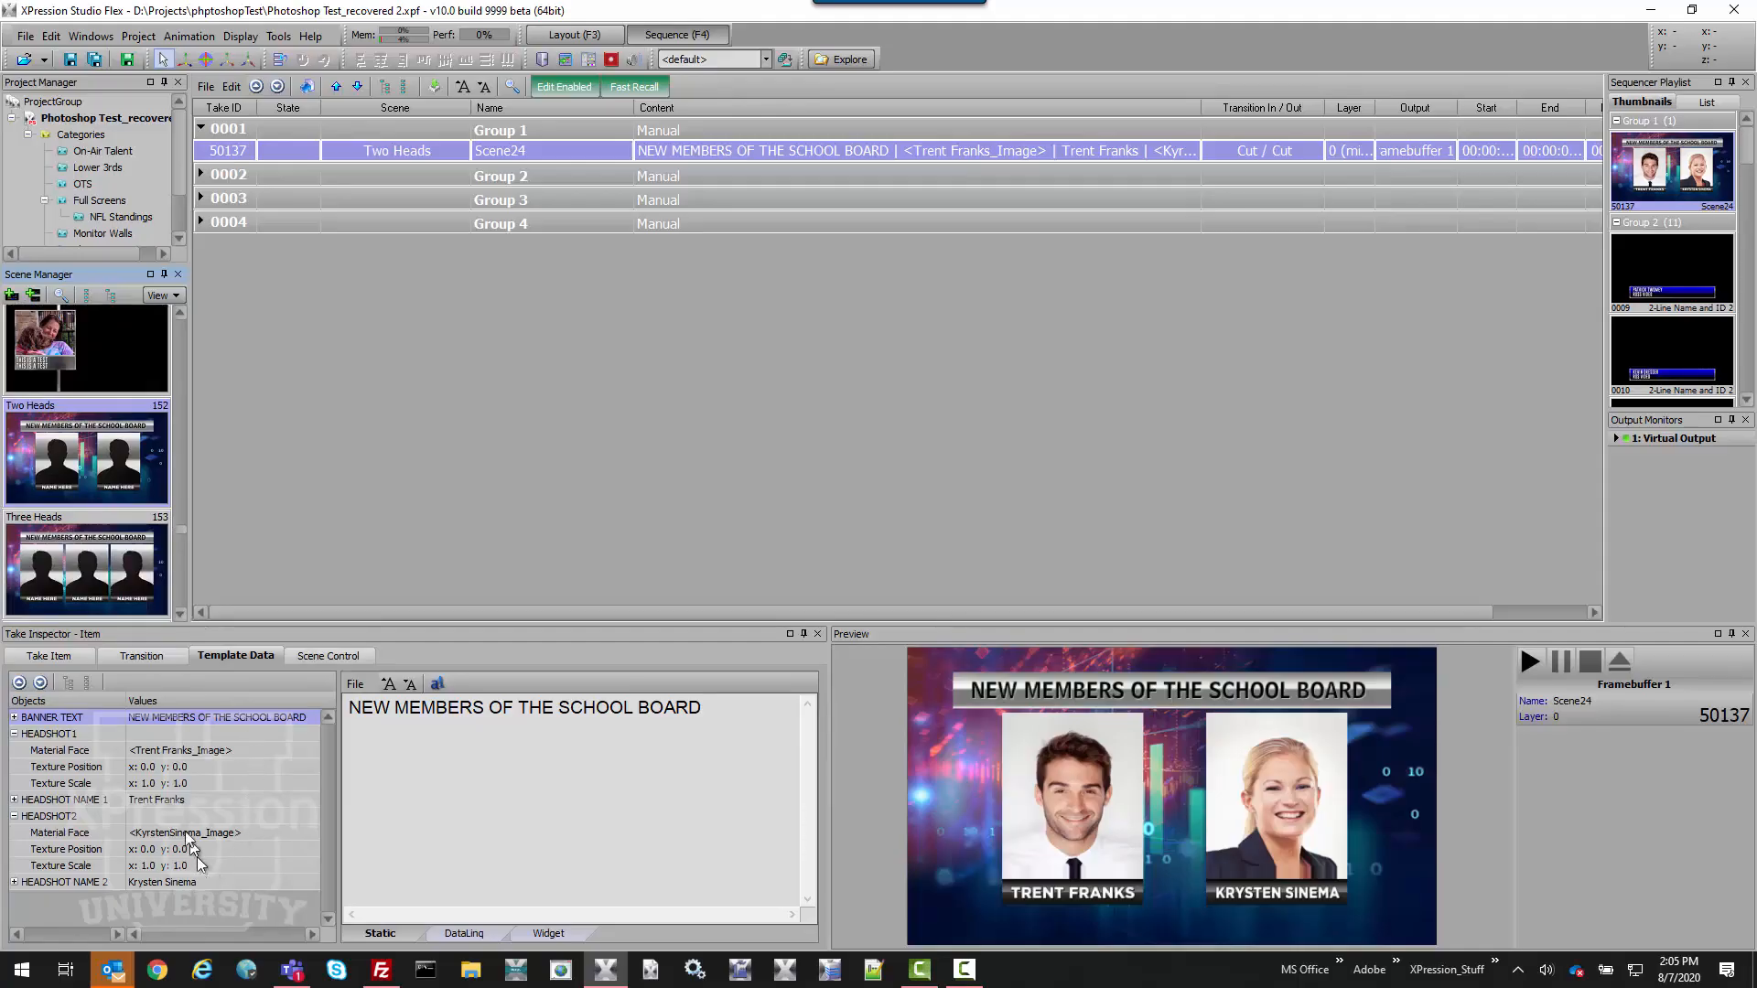
click(115, 575)
Assign the Three Heads scene to take 50137, adding a third headshot slot.
right_click(113, 568)
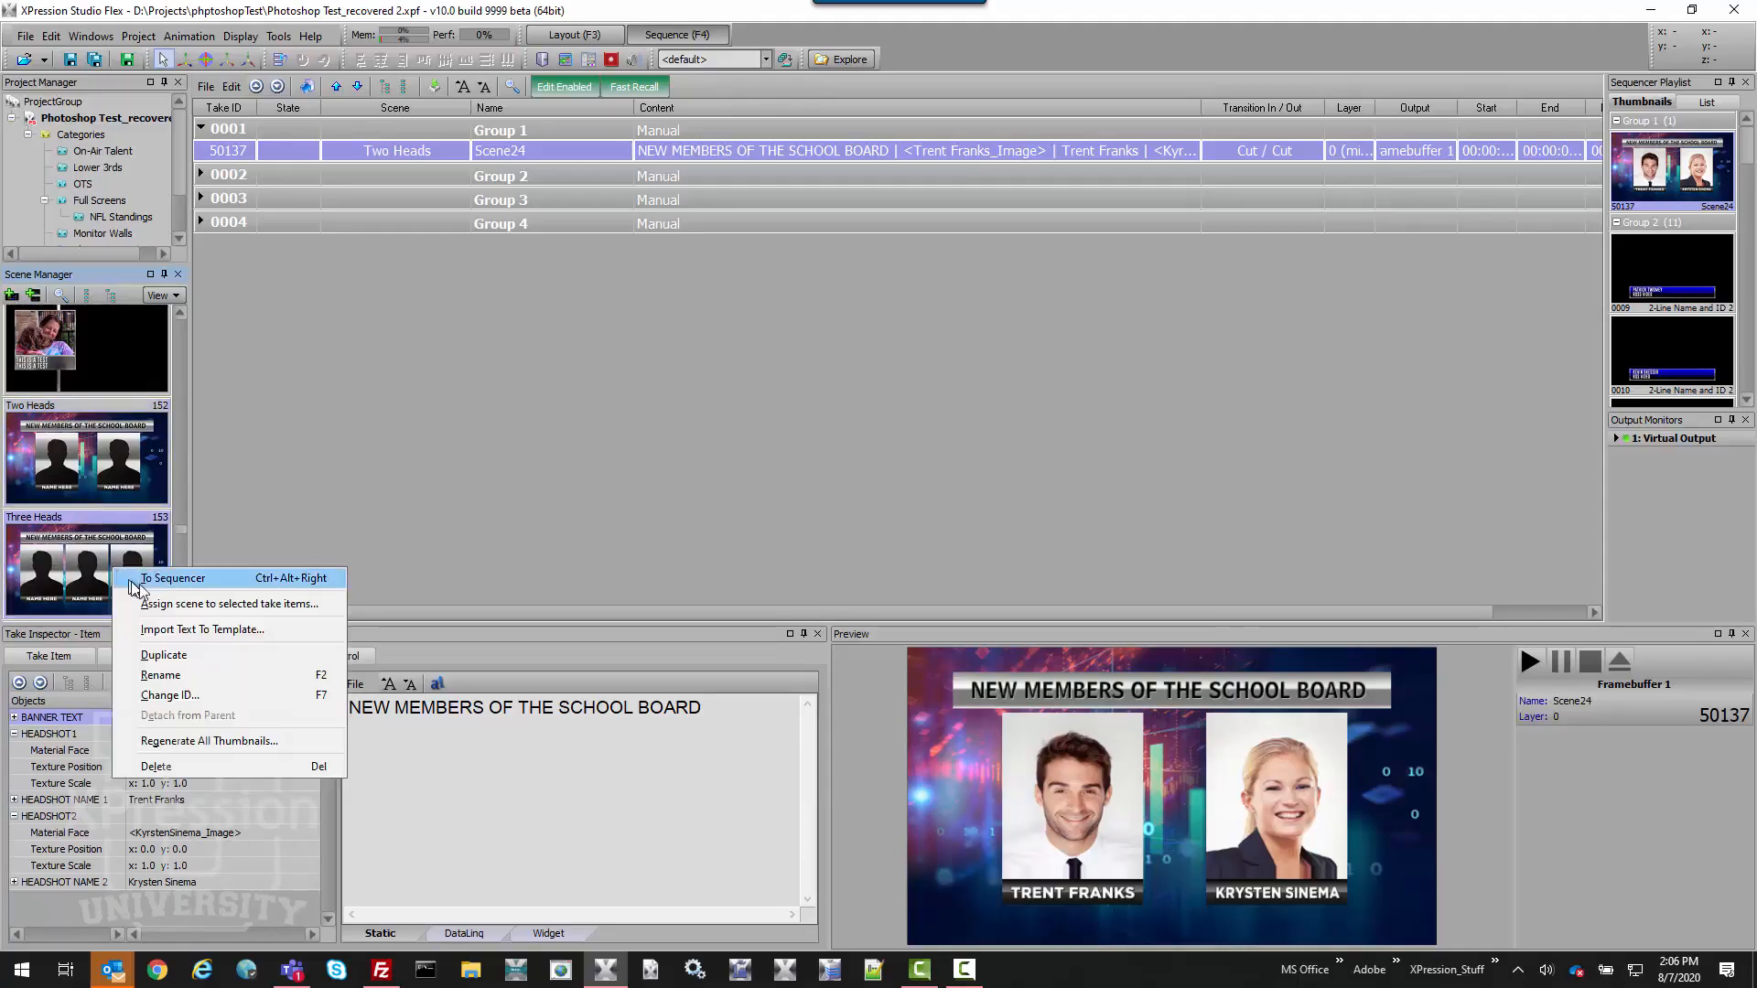
click(188, 605)
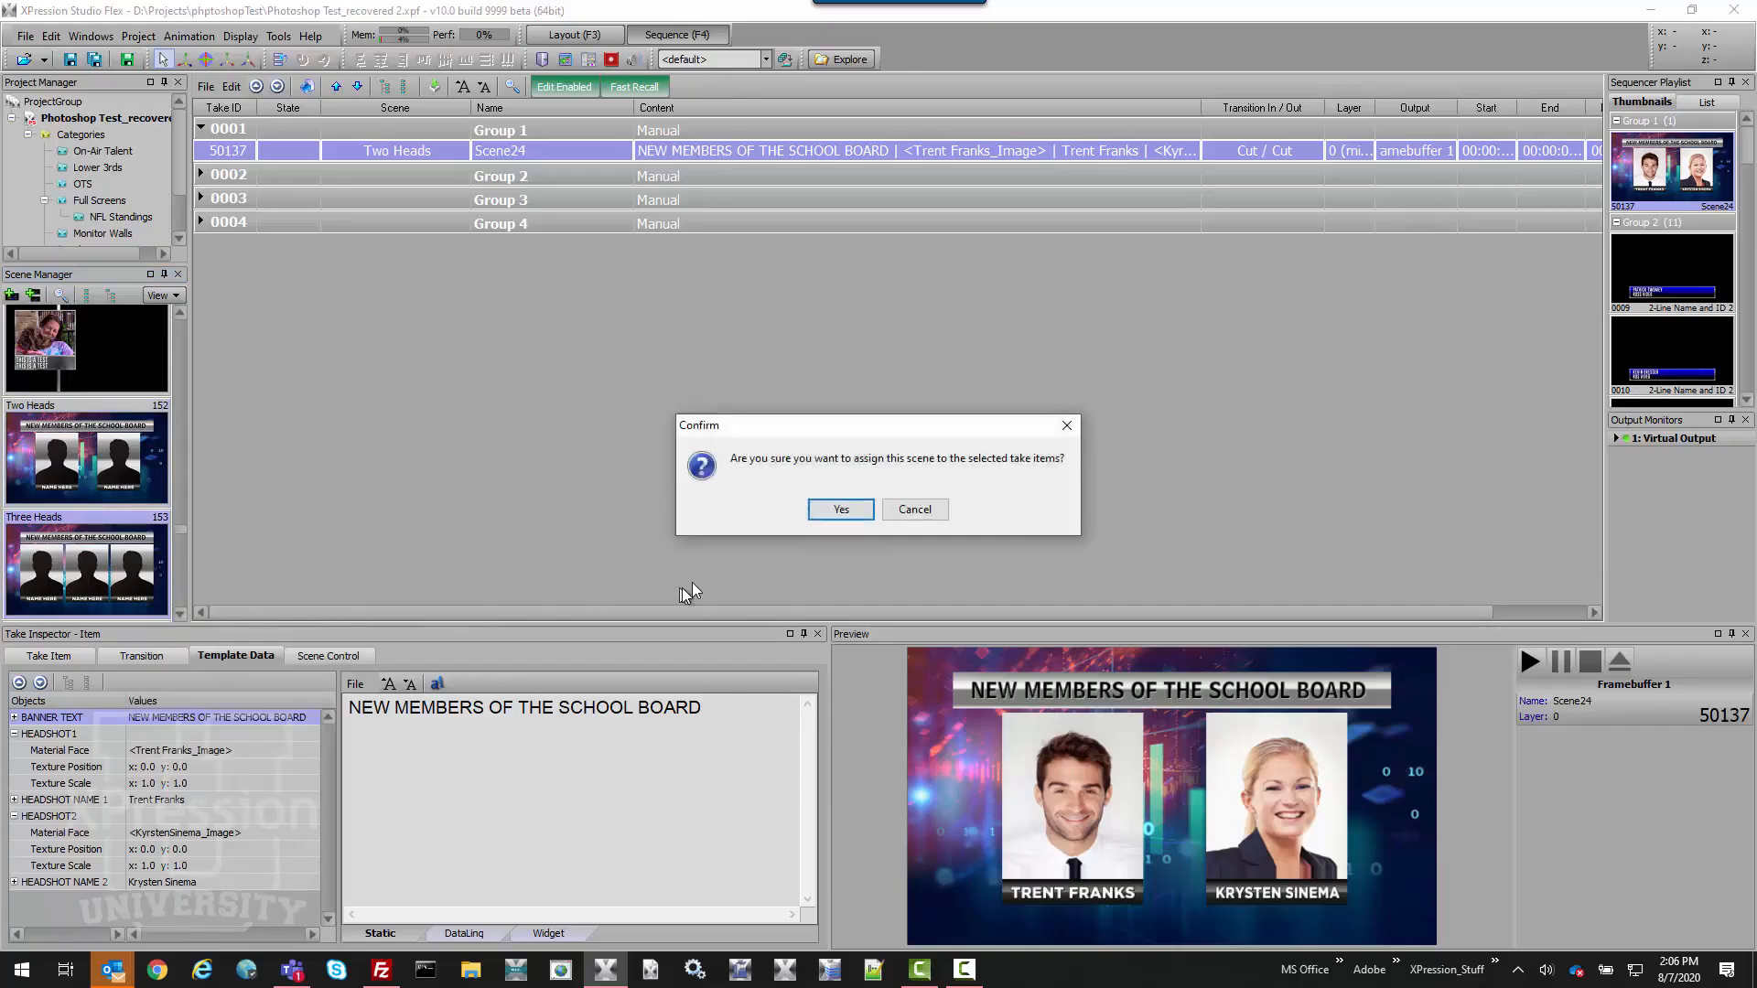
click(841, 510)
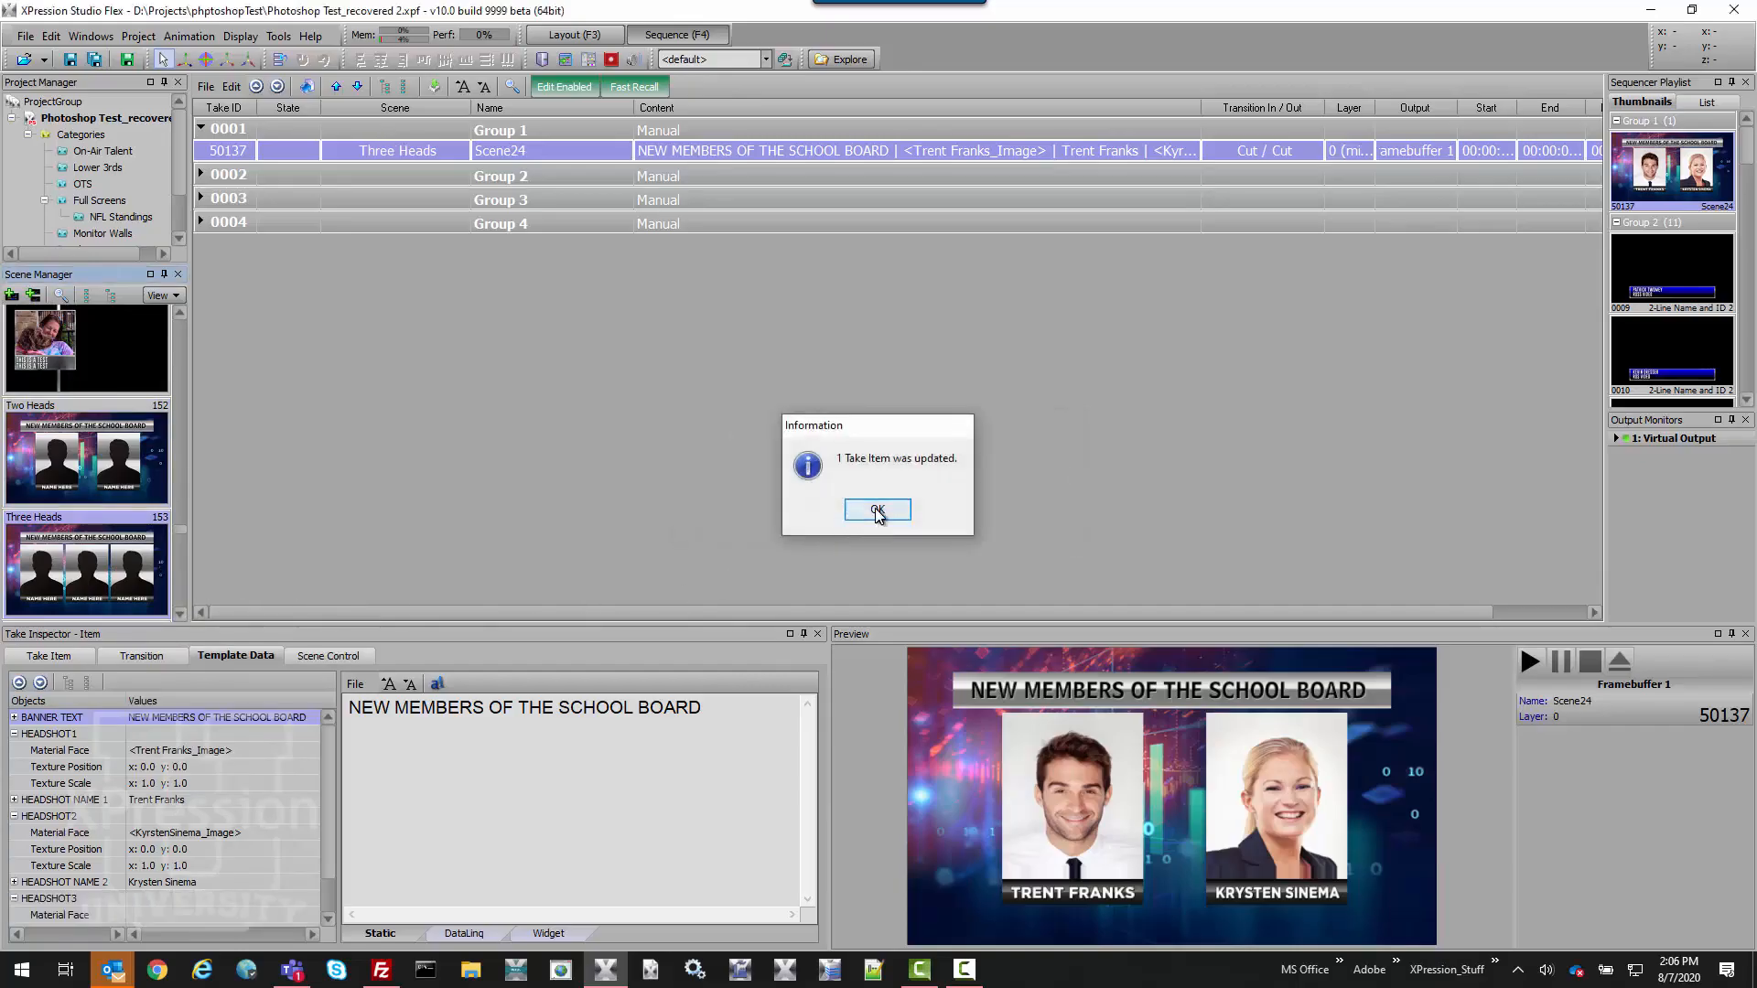
click(880, 509)
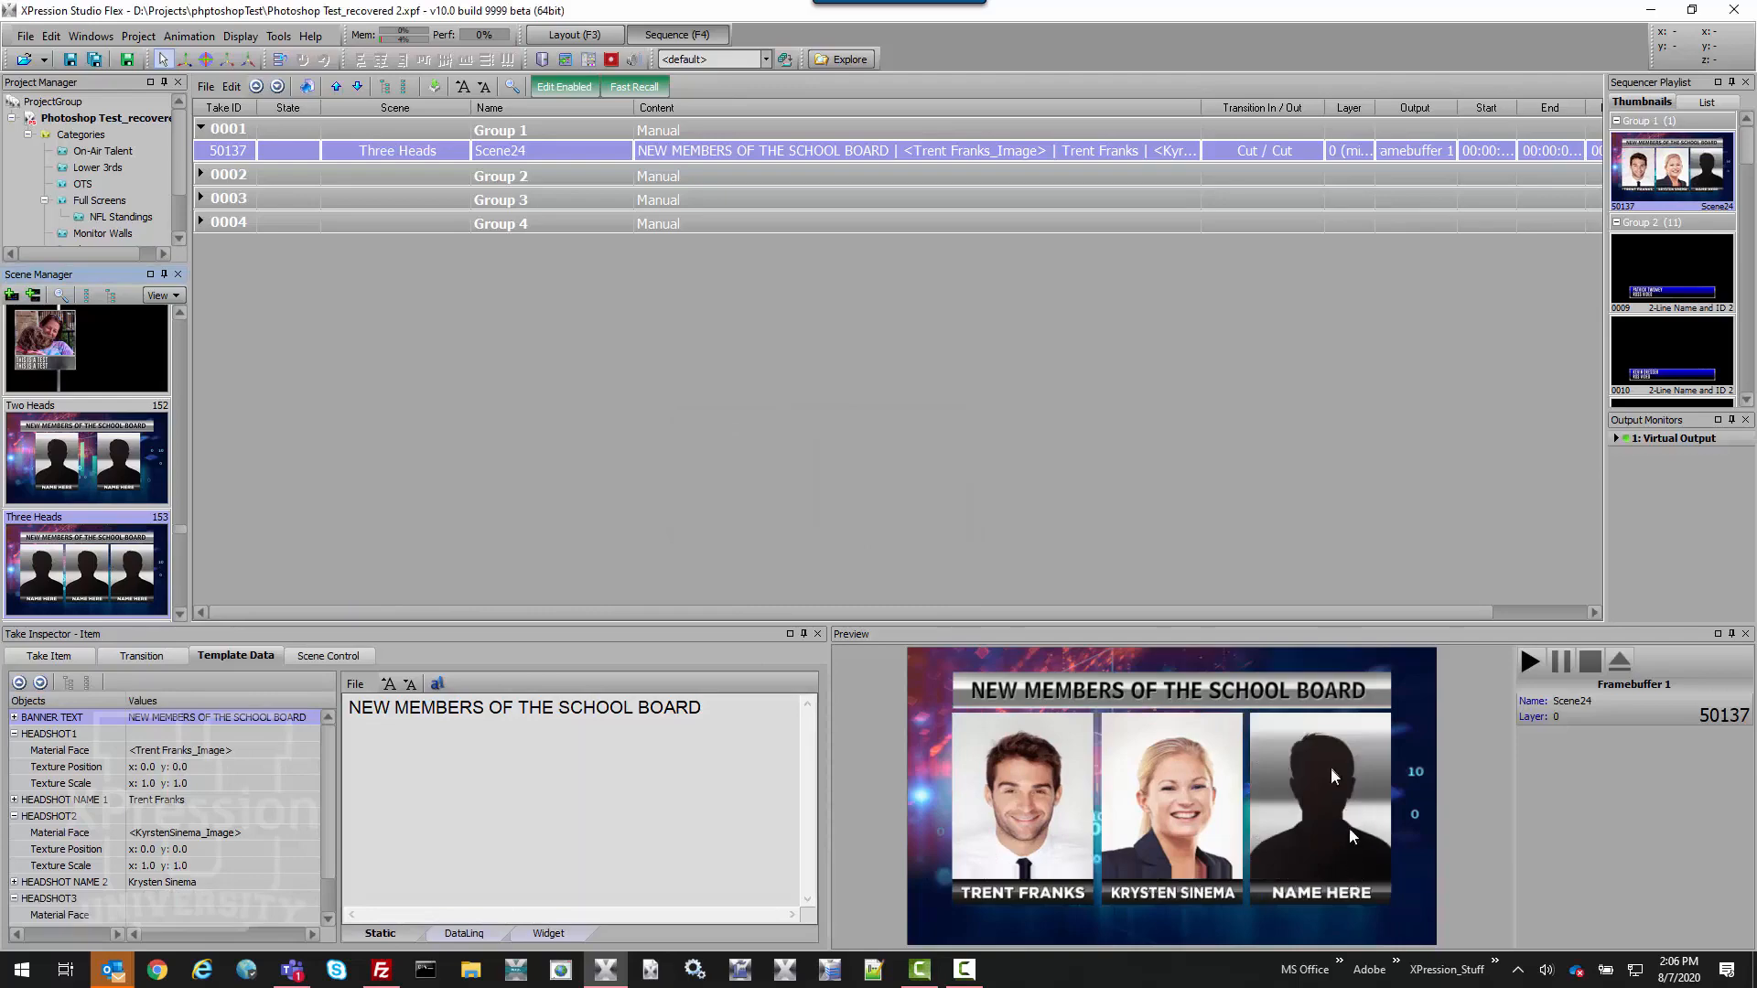
Select the HEADSHOT3 entry and its Material Face value in Template Data.
click(206, 893)
click(207, 914)
click(202, 903)
click(203, 913)
click(201, 901)
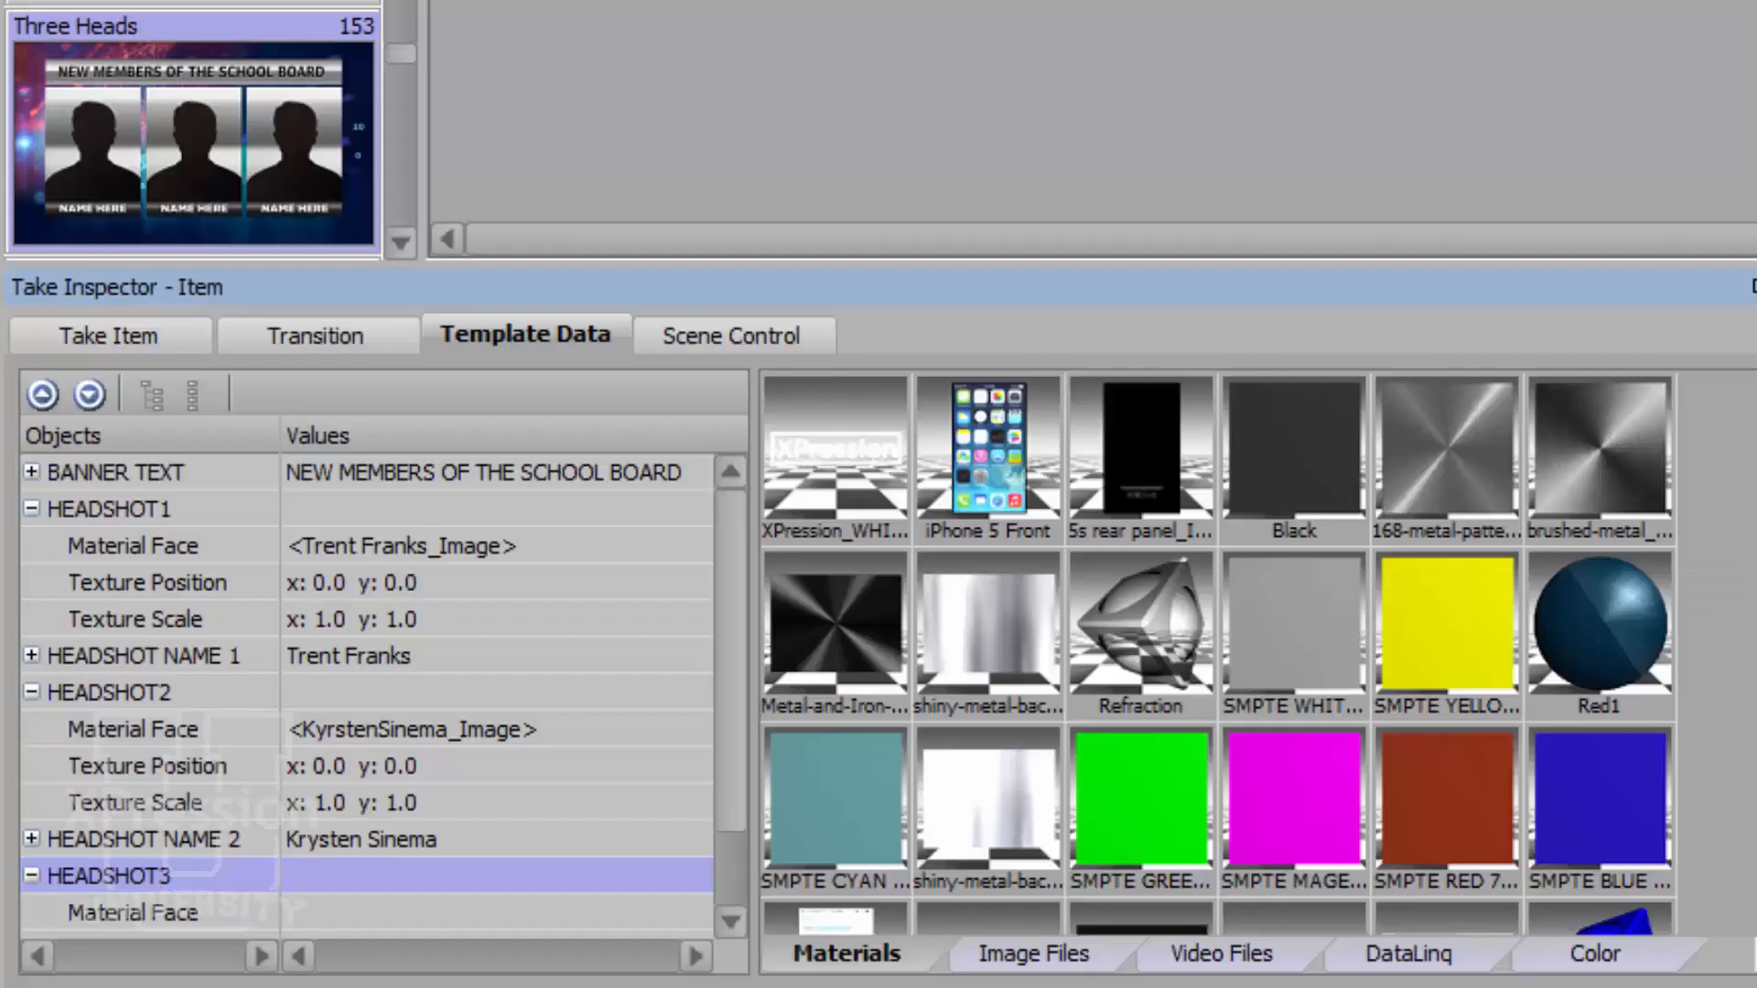
Apply the board member's headshot image from Materials to HEADSHOT3, then select HEADSHOT NAME 3.
scroll(810, 701, down, 10)
scroll(1217, 653, down, 5)
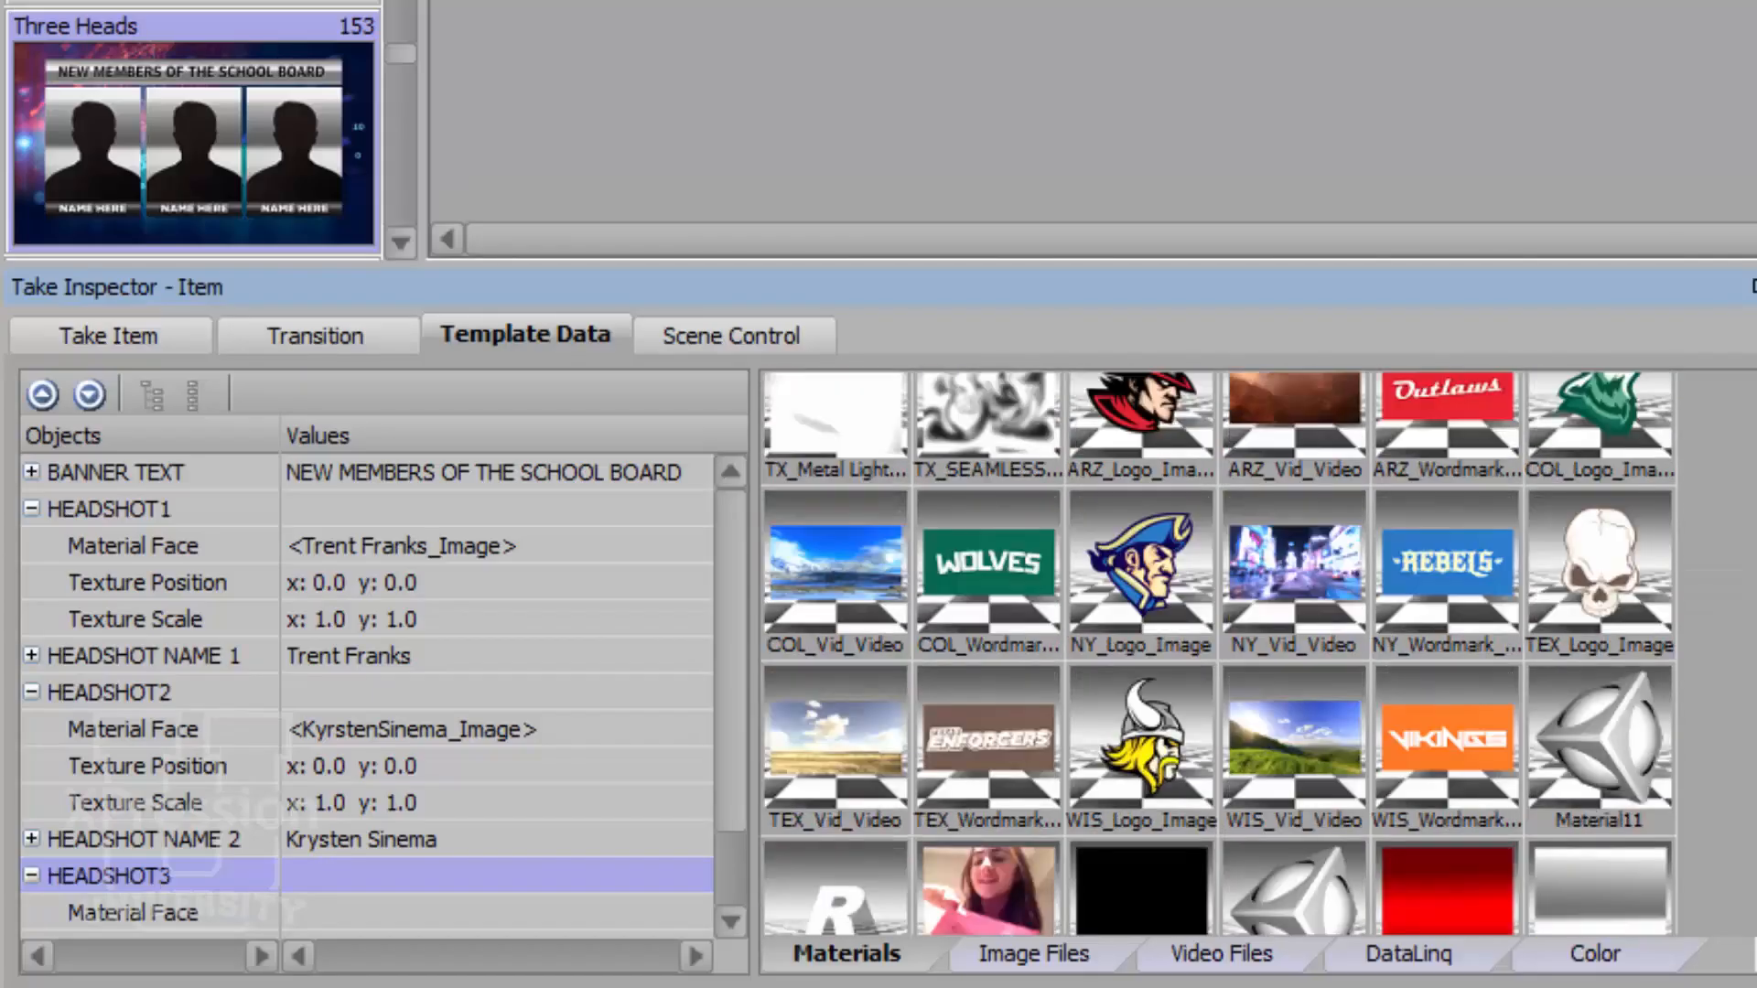
scroll(1217, 654, up, 10)
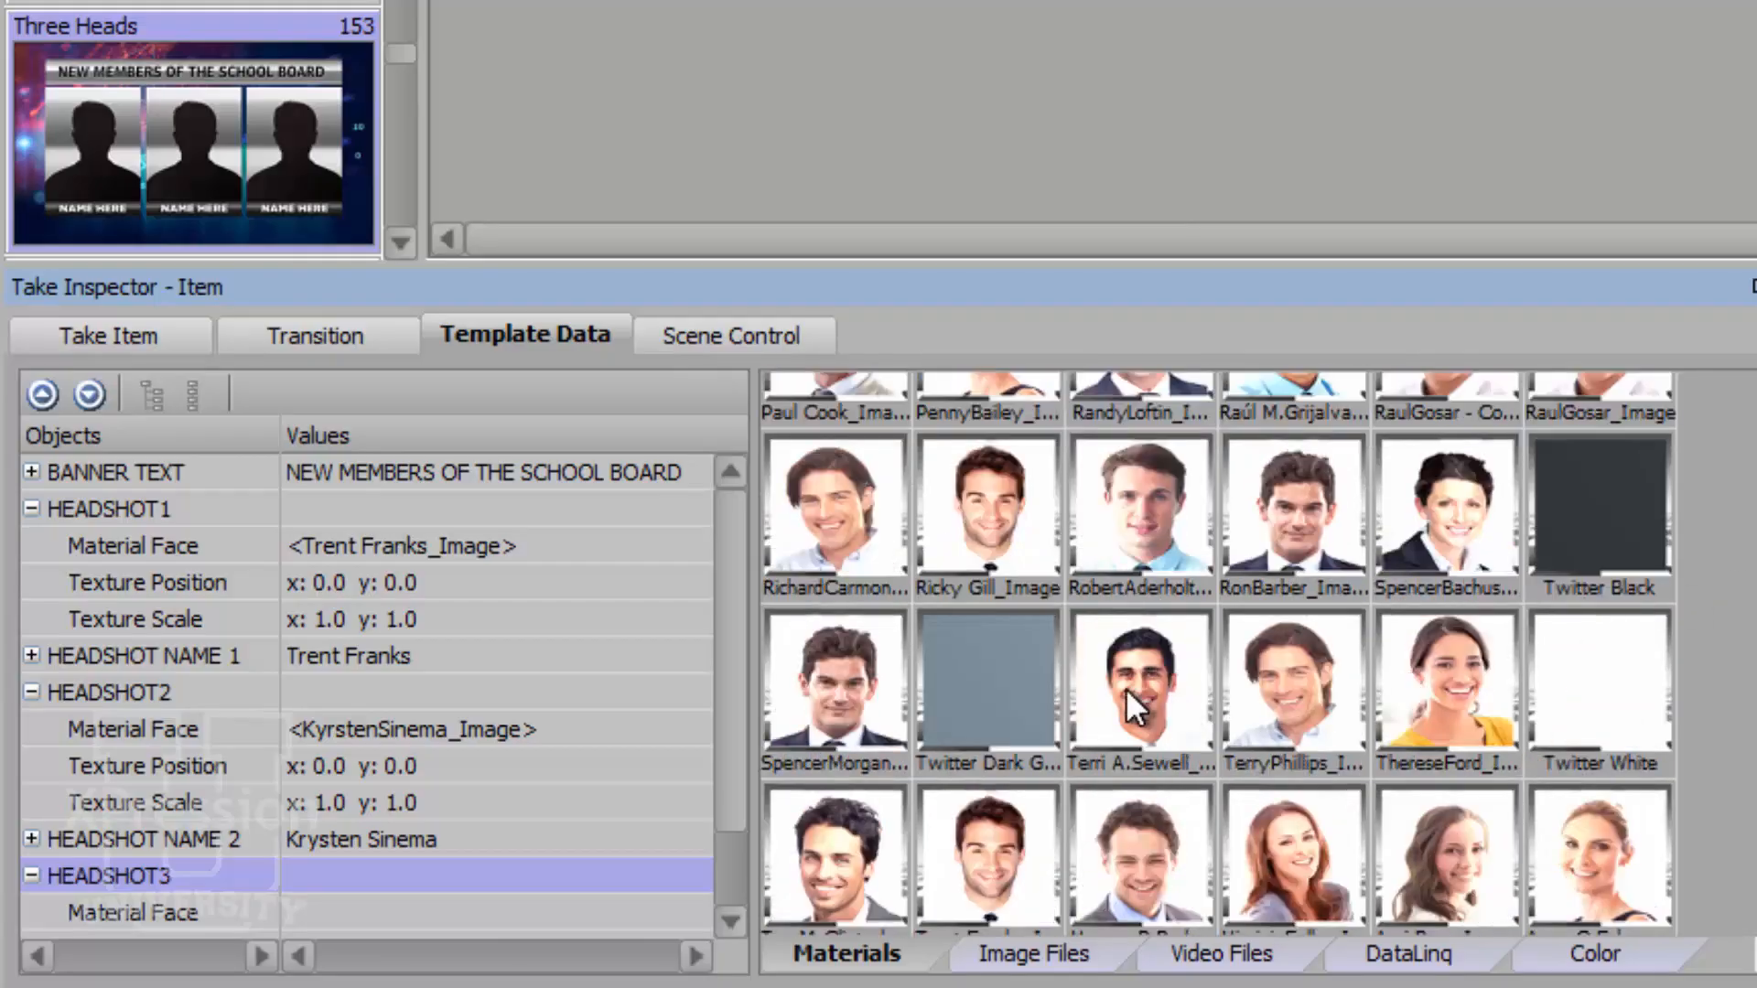
click(1125, 689)
scroll(1126, 688, down, 1)
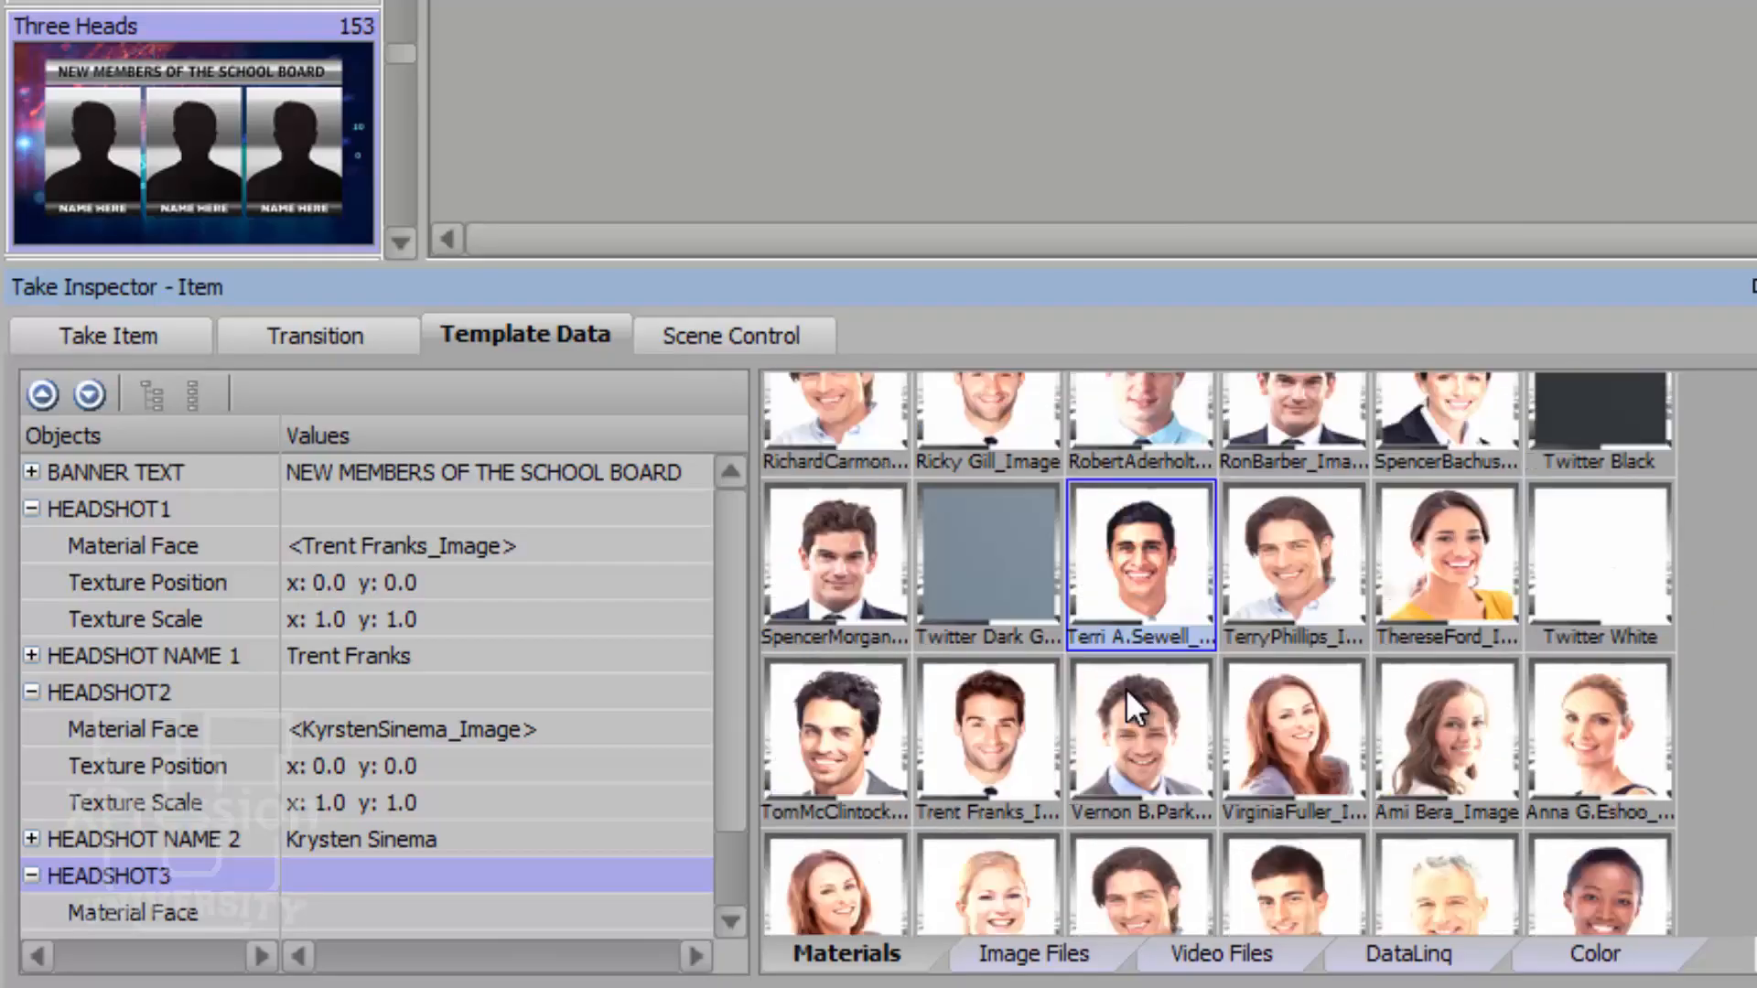
double_click(1144, 582)
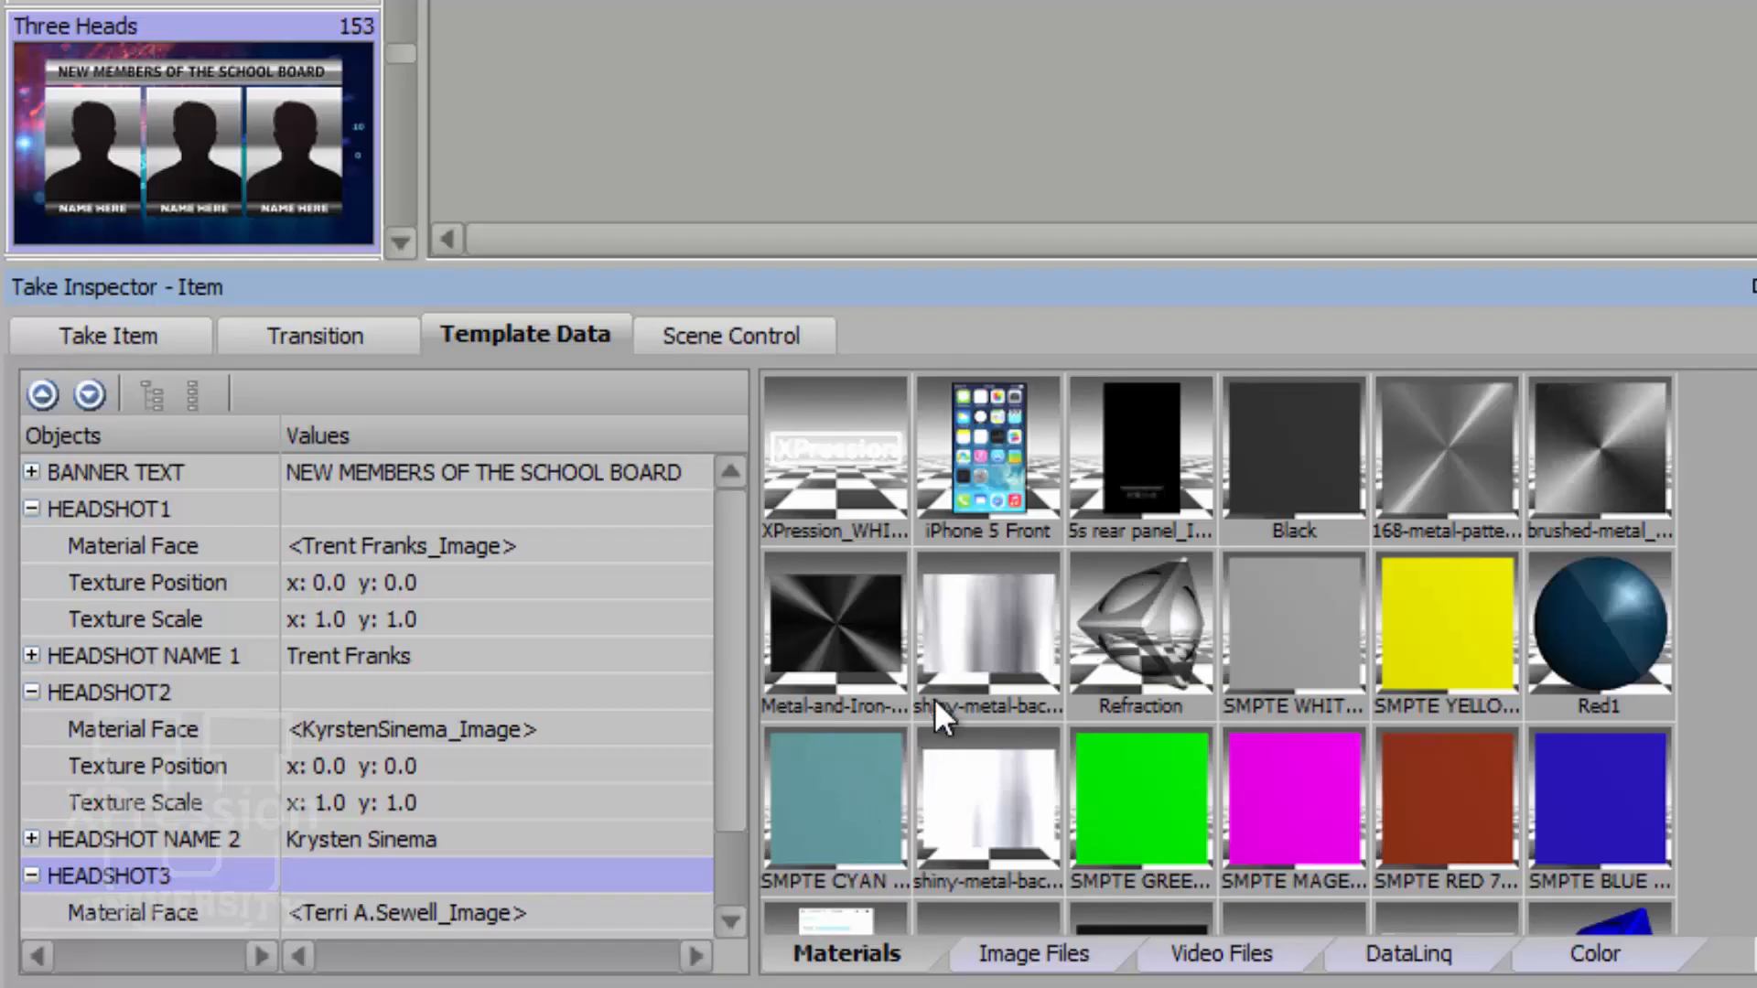
scroll(514, 915, down, 1)
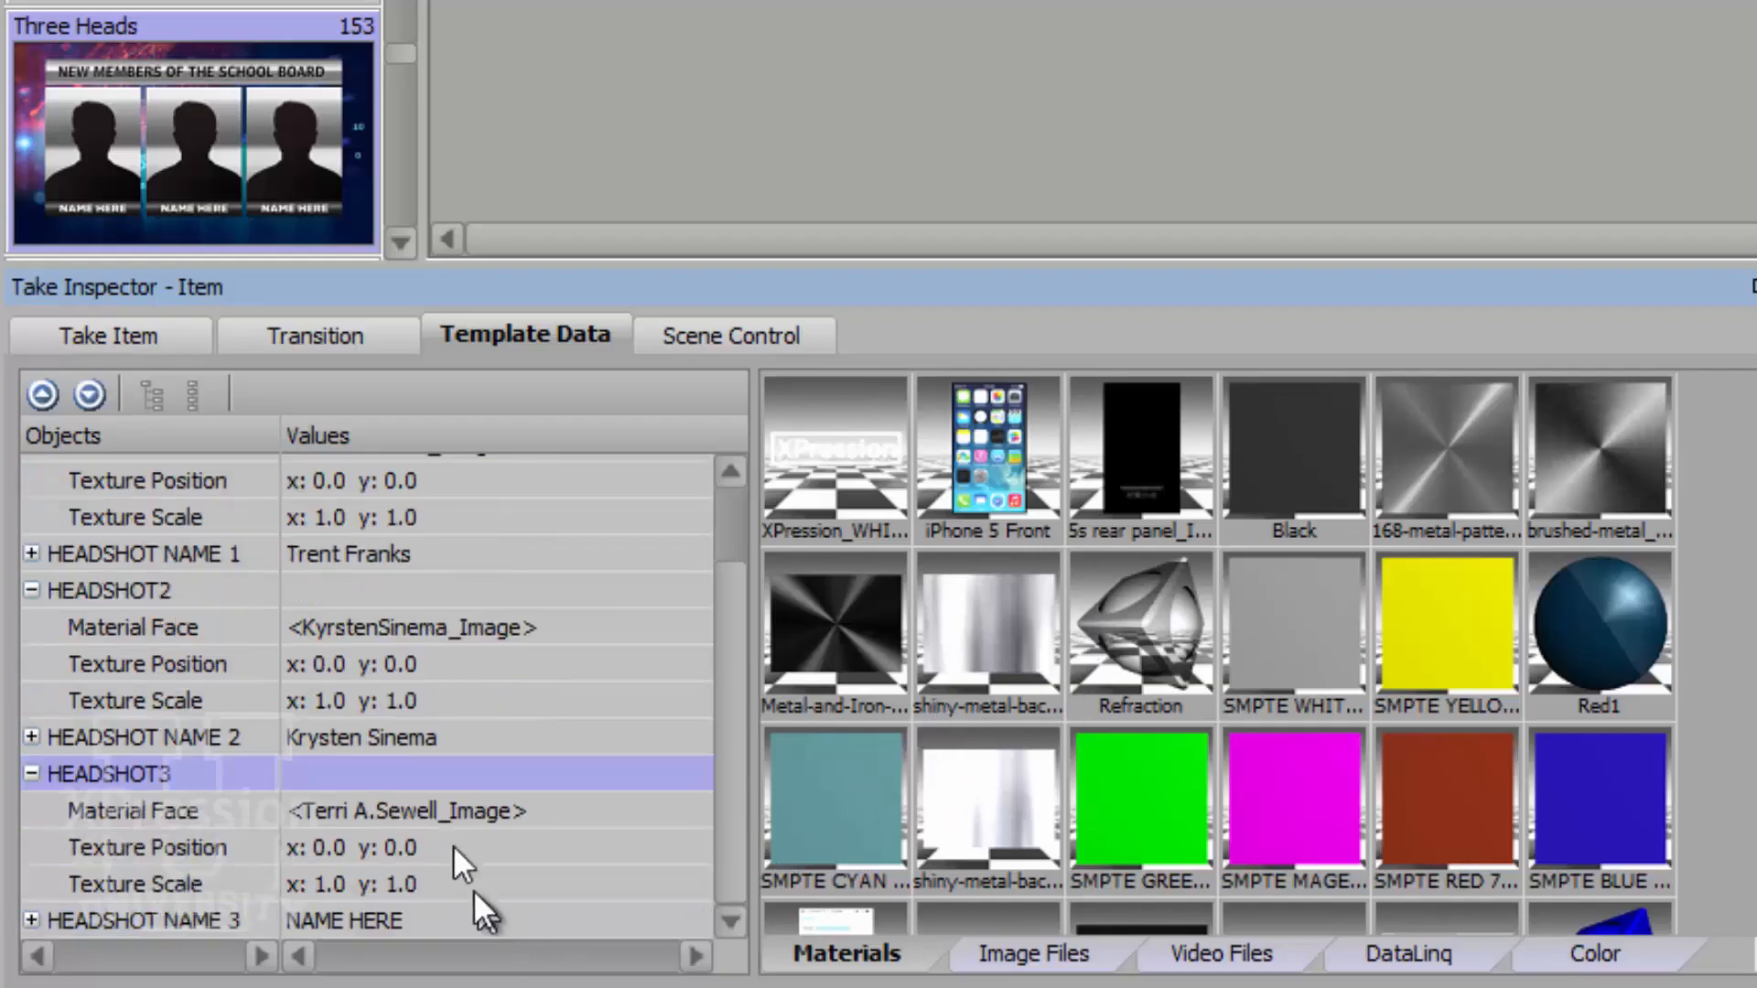
click(471, 919)
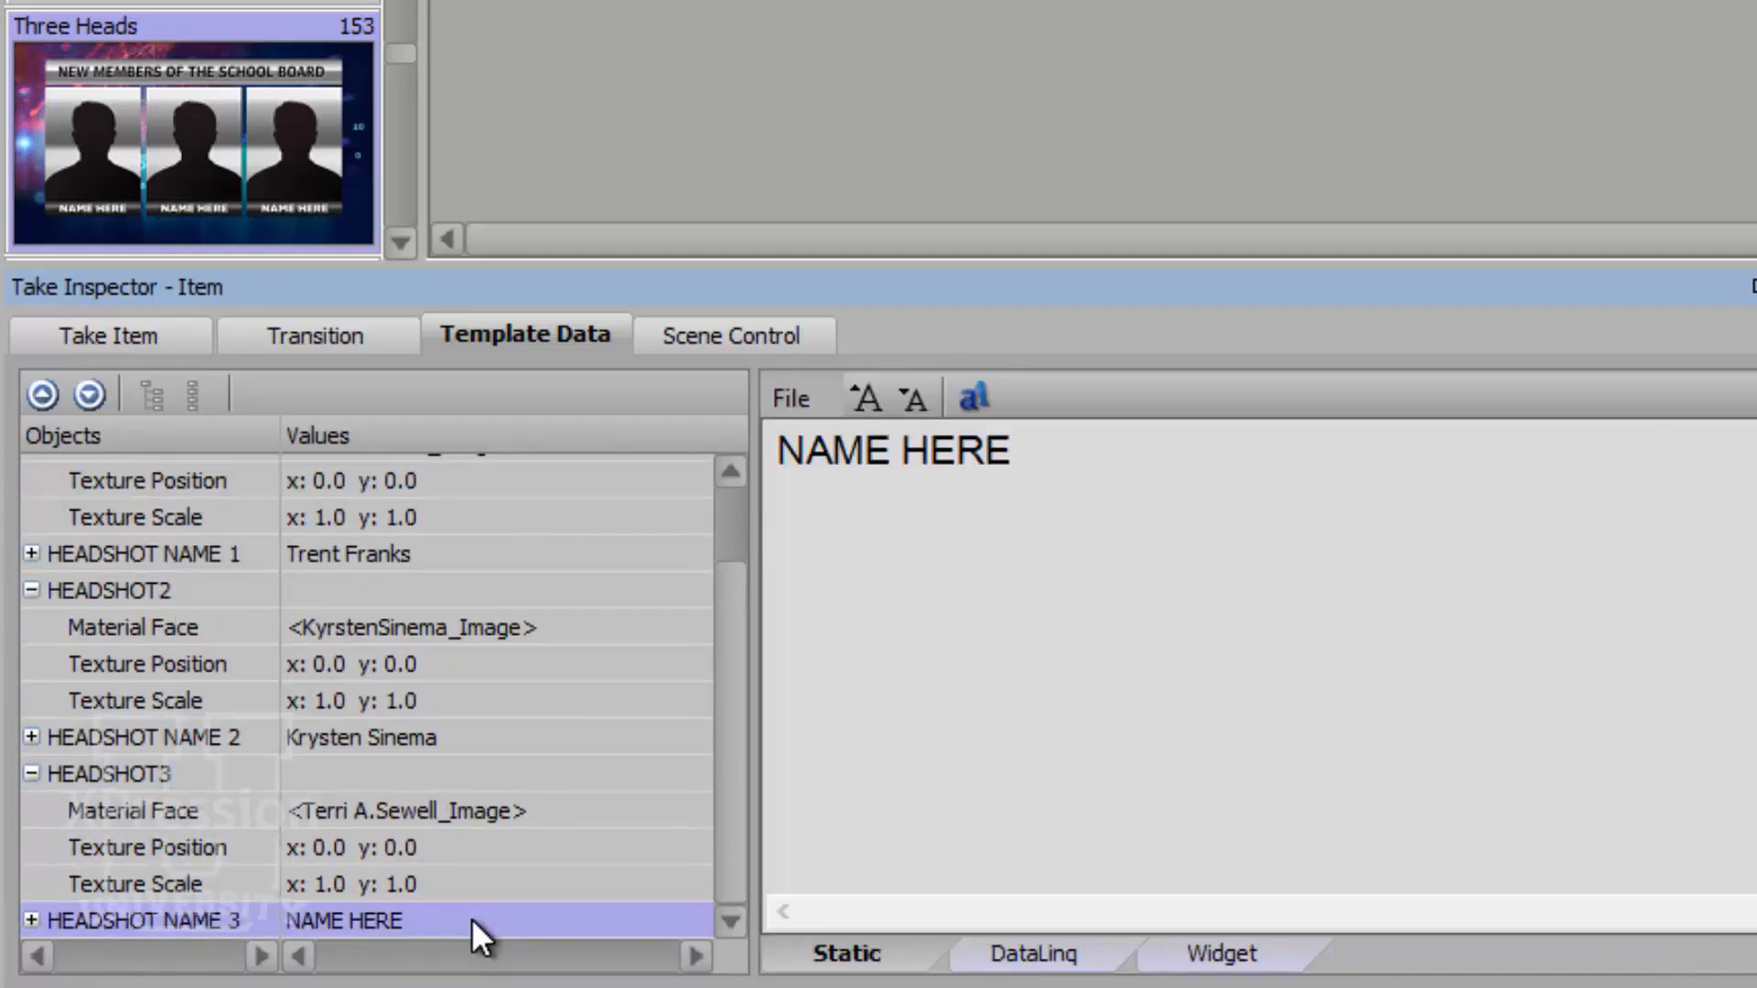
Replace NAME HERE with the board member's full name, fixing the typo.
key(ctrl+a)
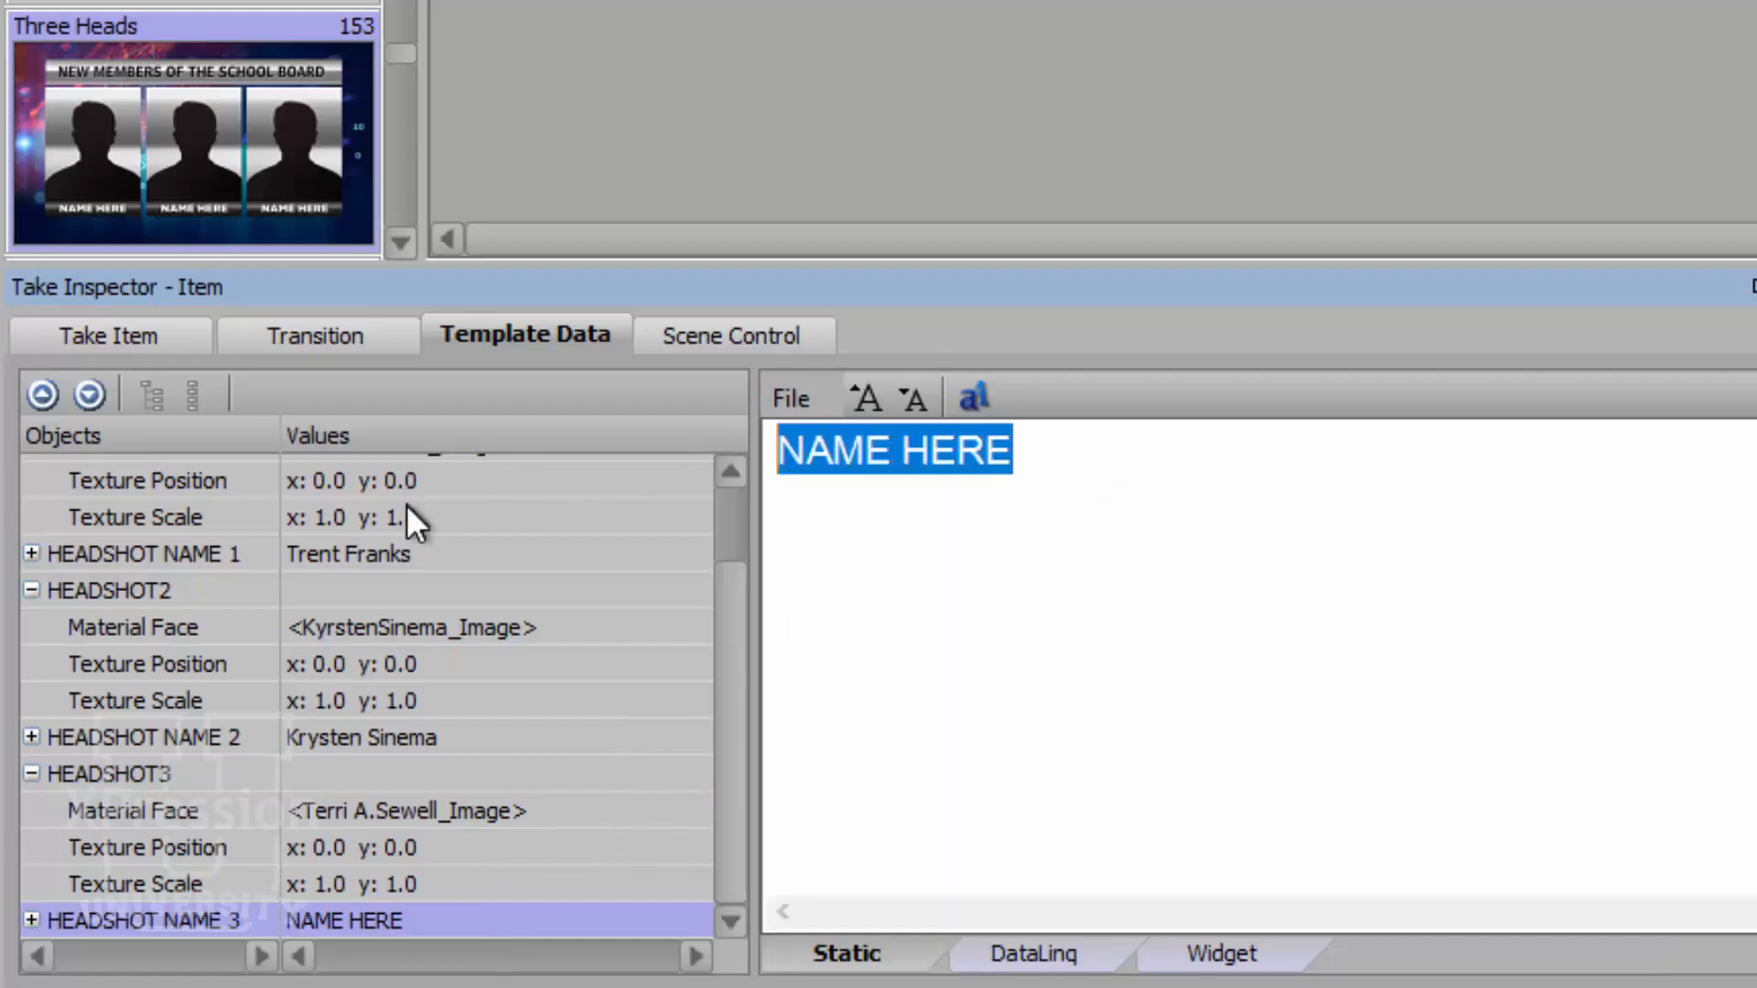
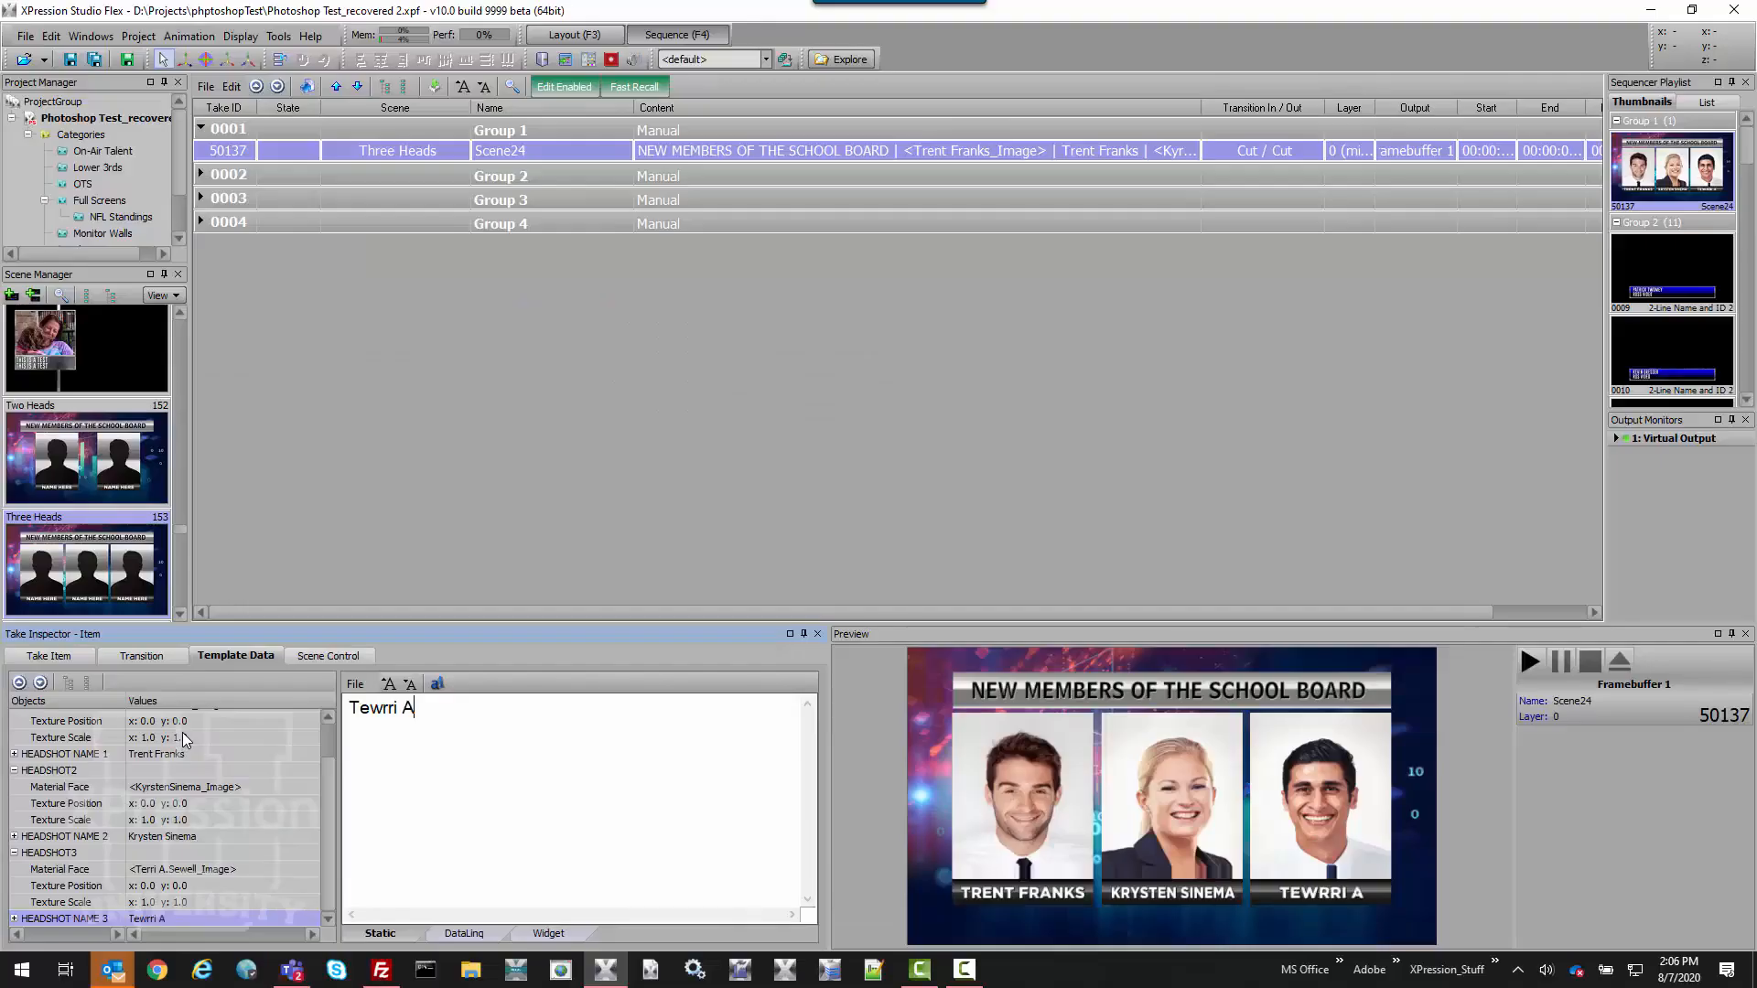
key(Home)
key(Right)
key(Right)
key(Right)
key(BackSpace)
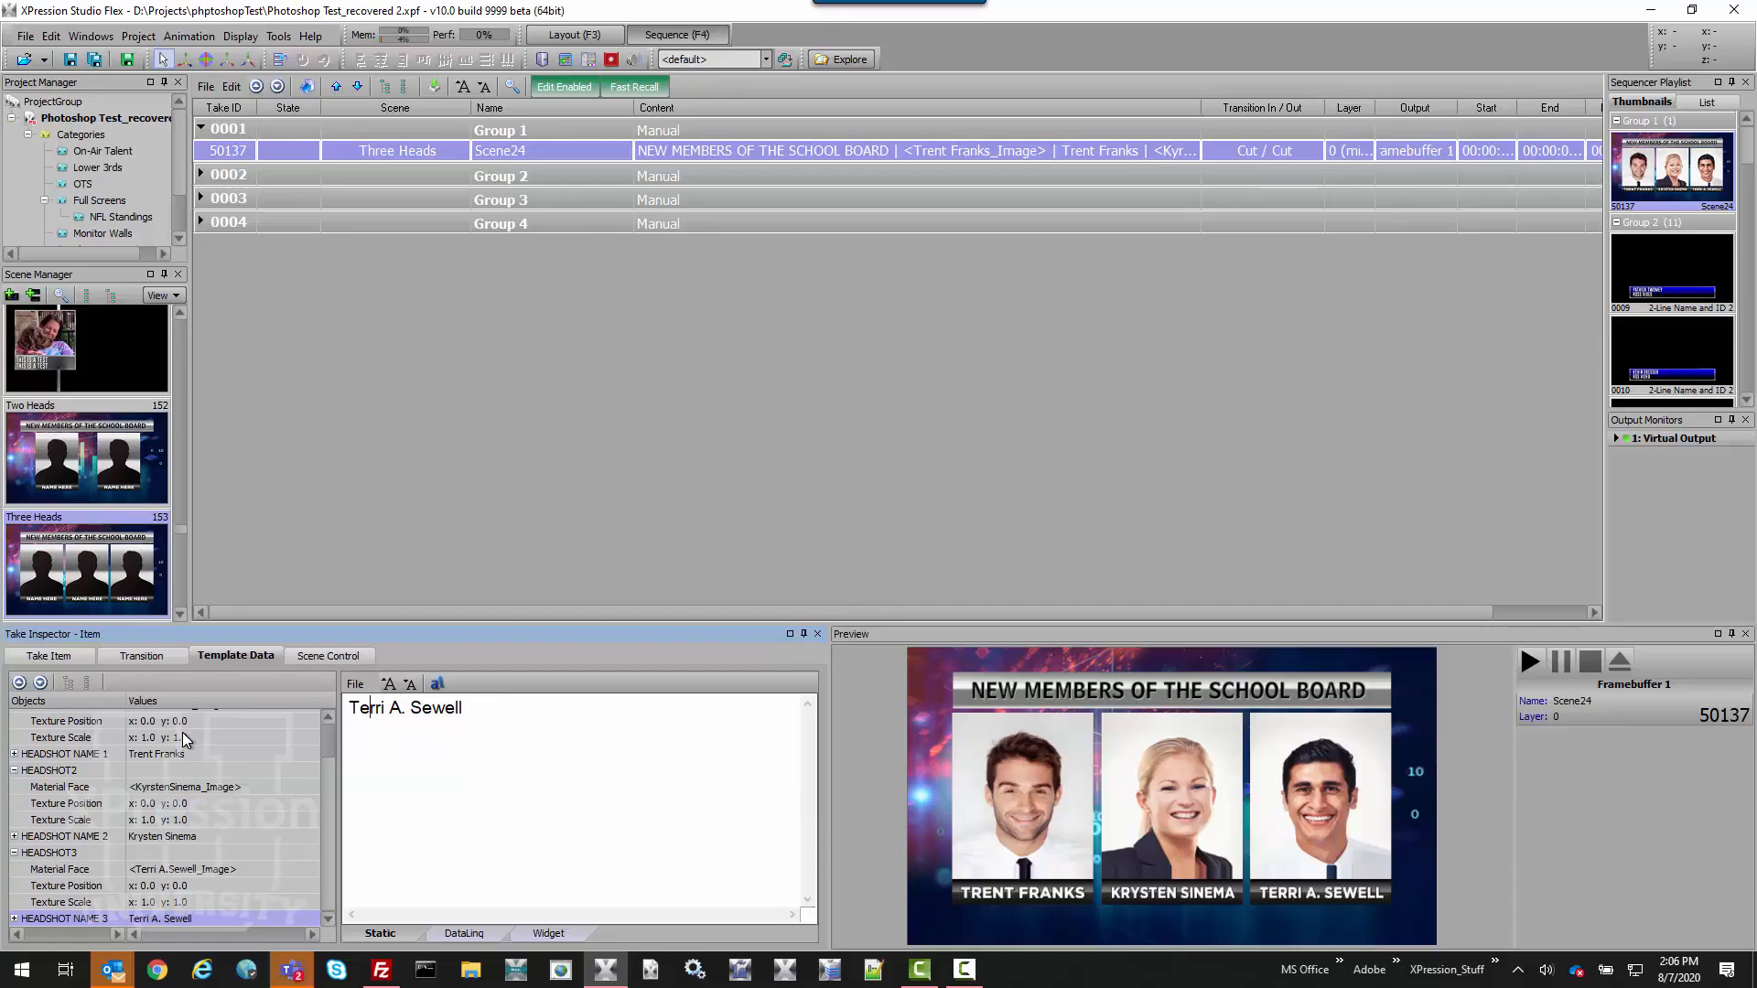
Reassign the selected take items to the Two Heads scene and confirm.
right_click(89, 448)
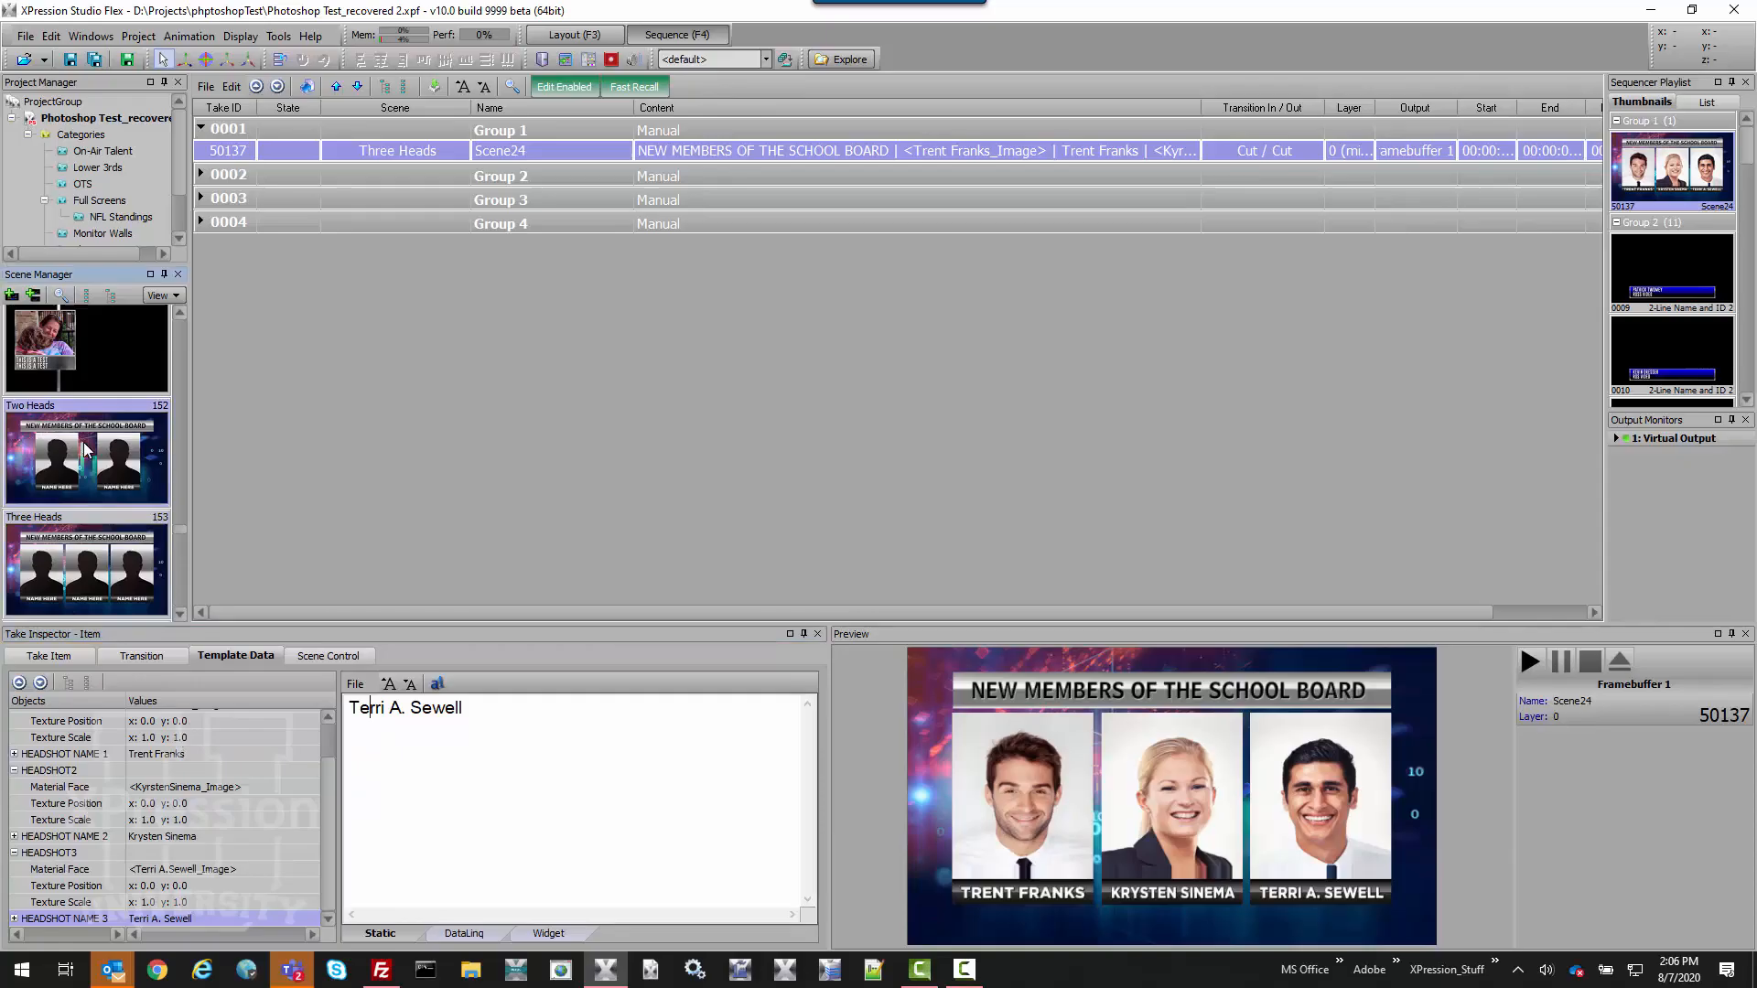
click(128, 479)
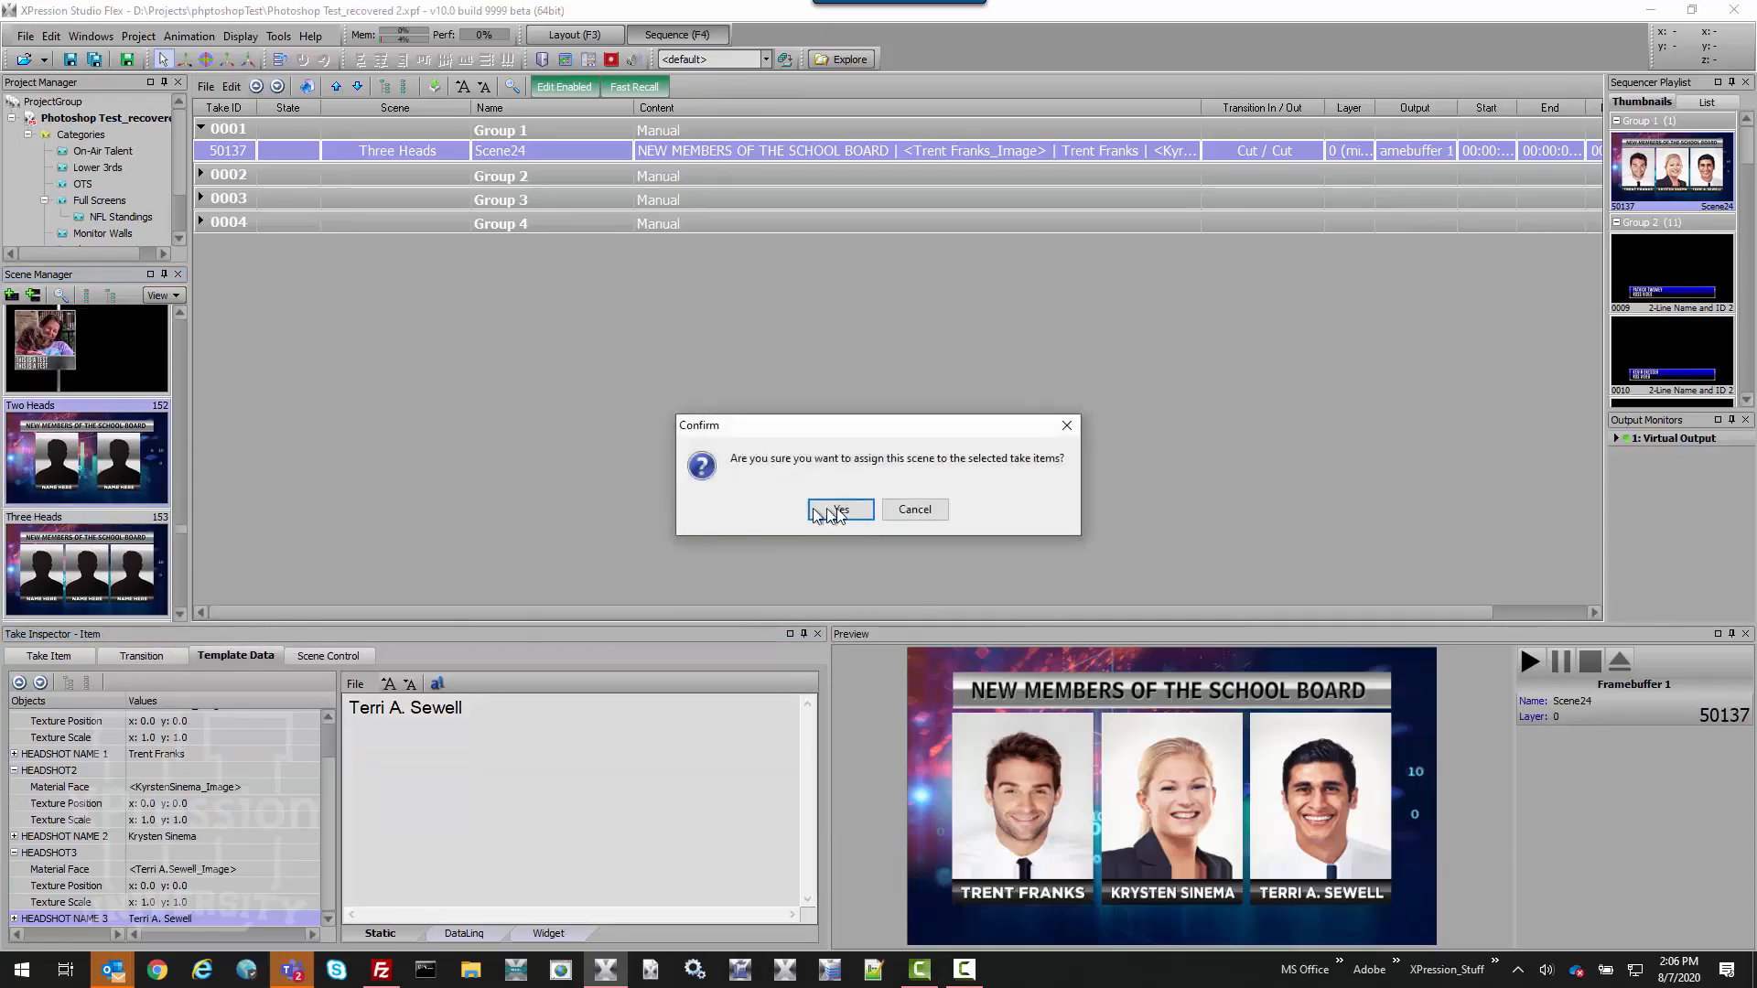
click(842, 508)
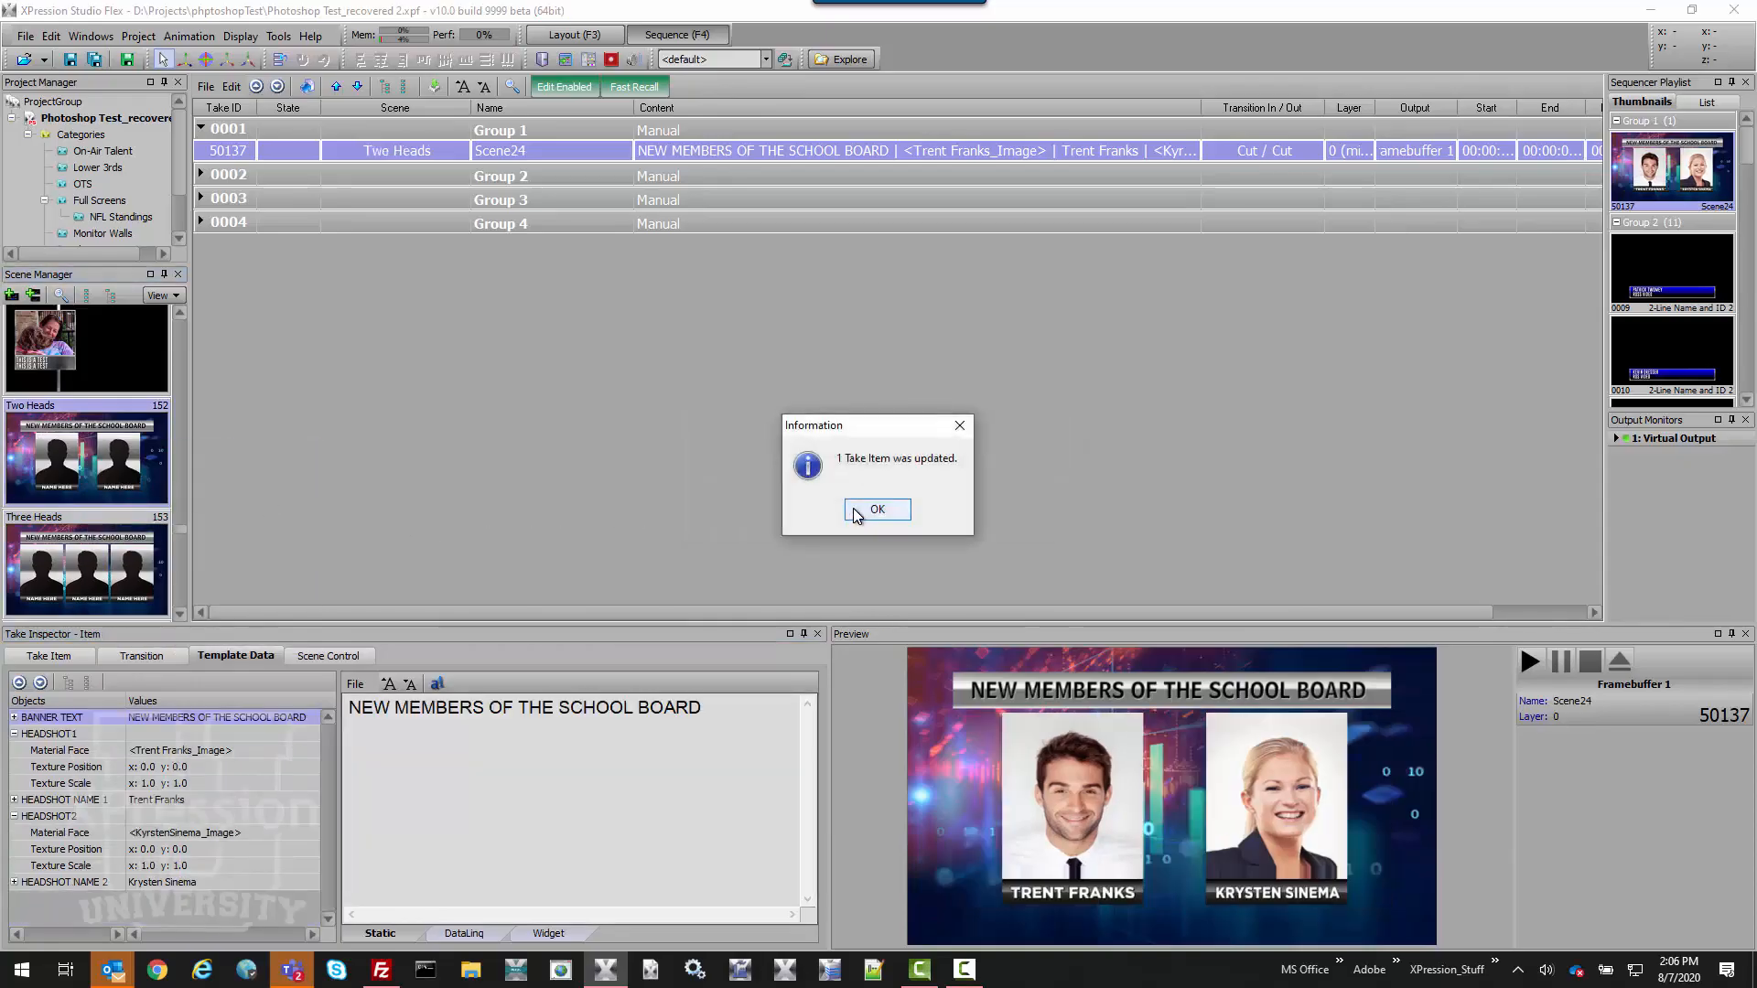